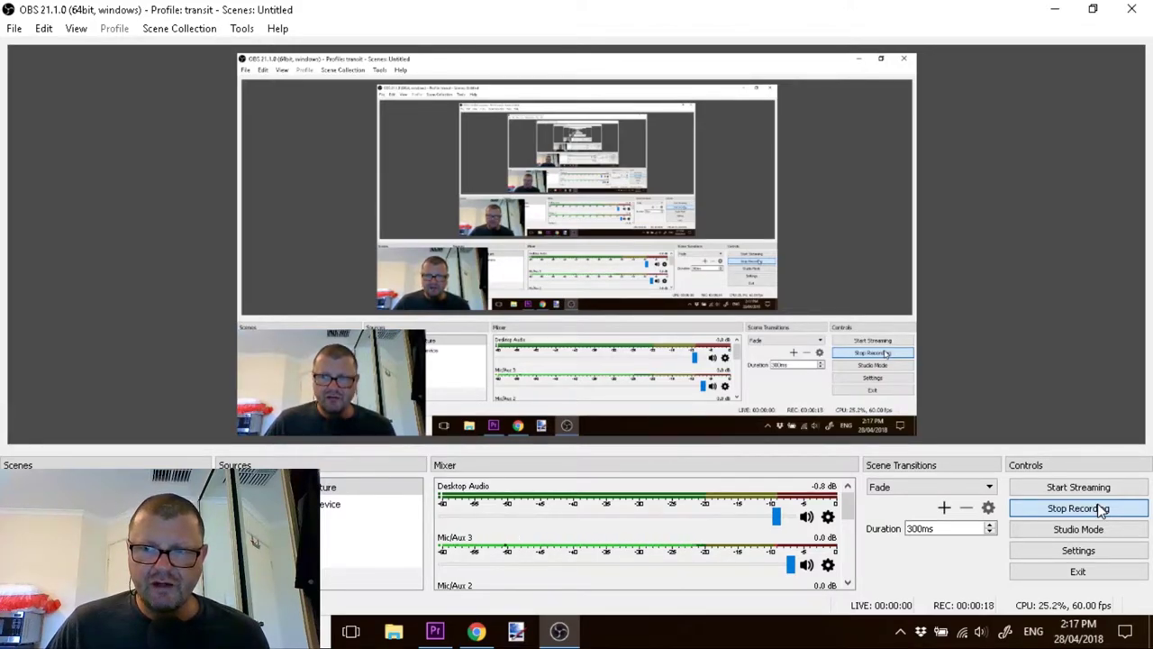
- Switch to Adobe Premiere Pro and move the sequence playhead back to 00:00:00:00
{"action": "left_click", "coordinate": [929, 533]}
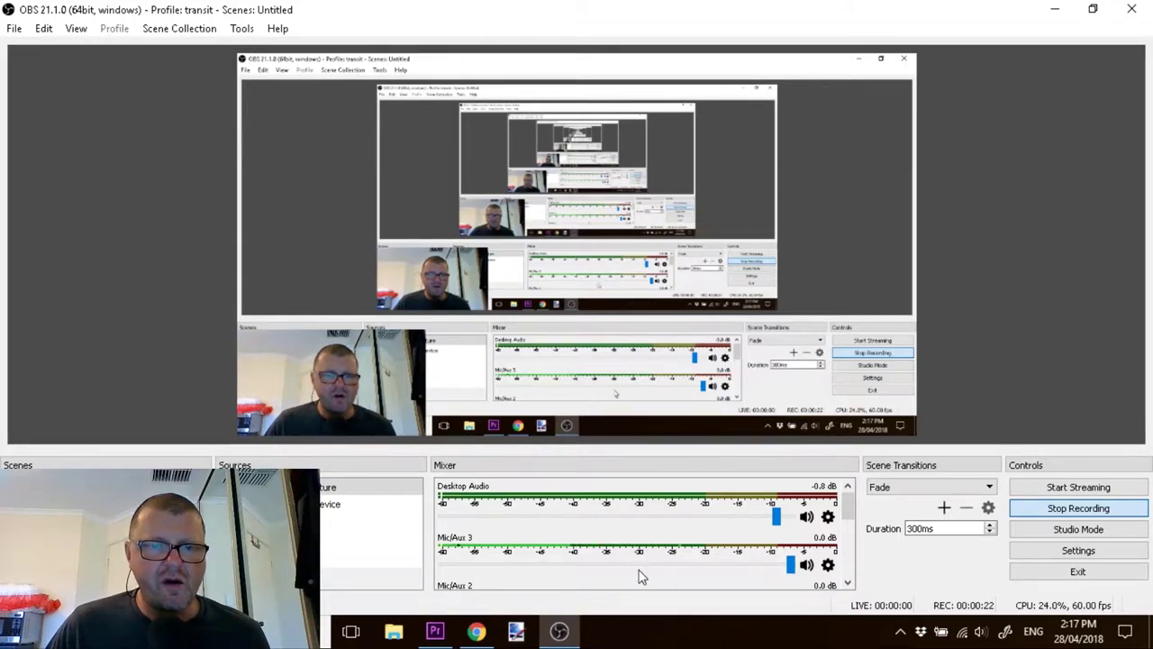
{"action": "mouse_move", "coordinate": [568, 638]}
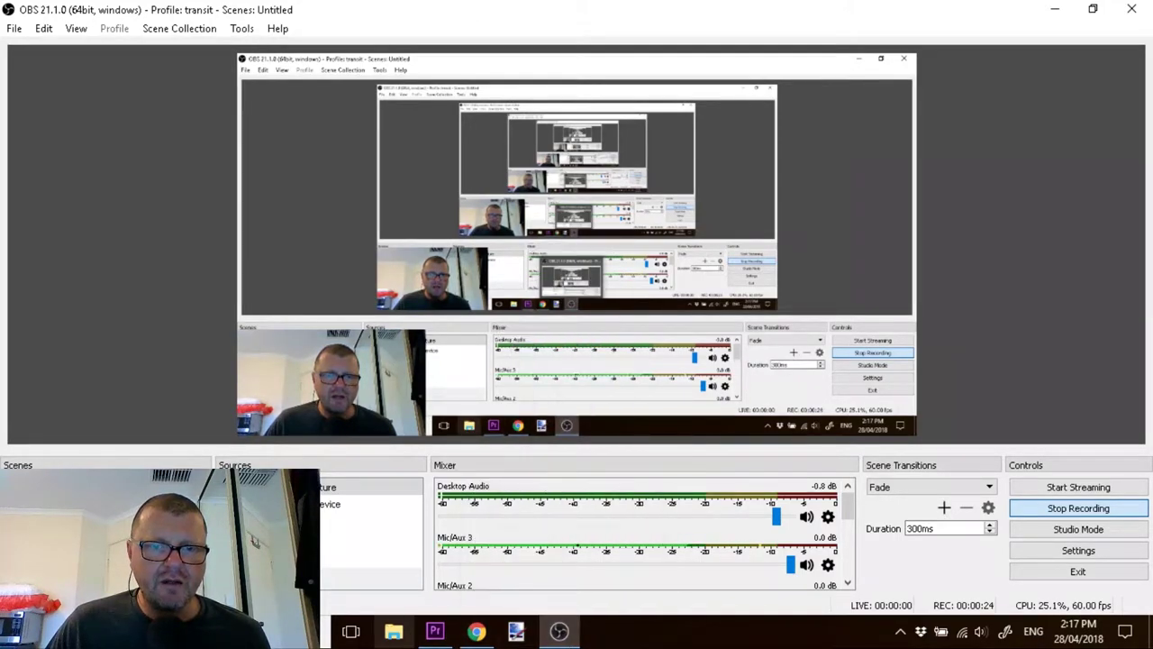
{"action": "mouse_move", "coordinate": [435, 634]}
{"action": "left_click", "coordinate": [435, 634]}
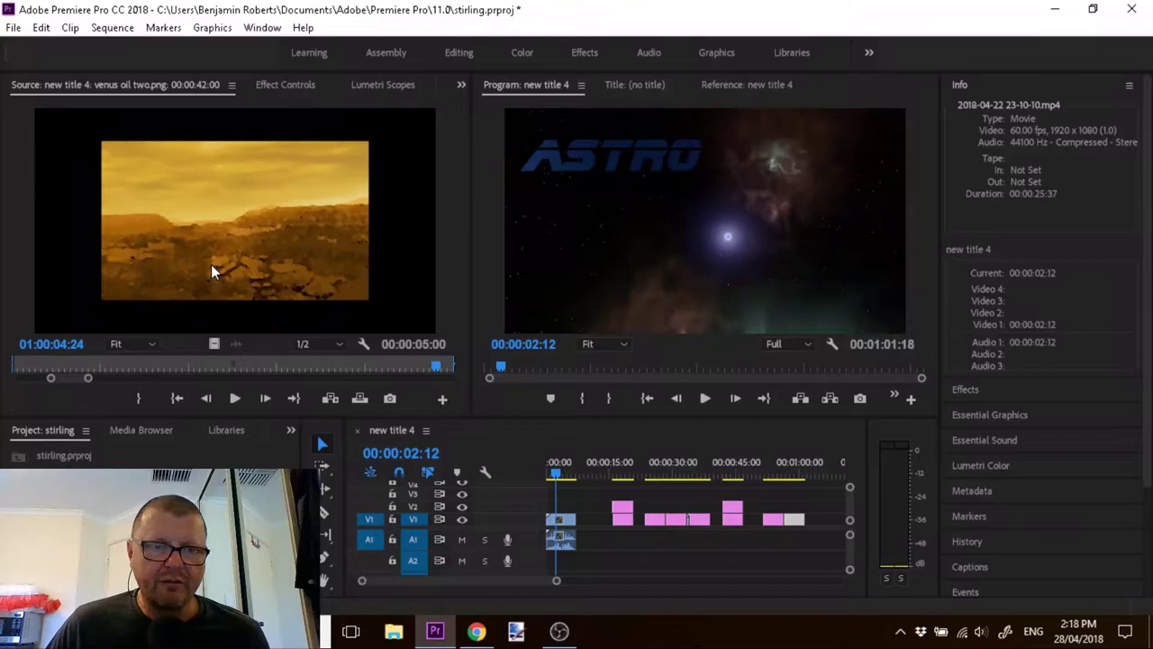
{"action": "left_click", "coordinate": [557, 480]}
{"action": "mouse_move", "coordinate": [557, 480]}
{"action": "left_mouse_down"}
{"action": "mouse_move", "coordinate": [580, 472]}
{"action": "mouse_move", "coordinate": [545, 491]}
{"action": "left_mouse_up"}
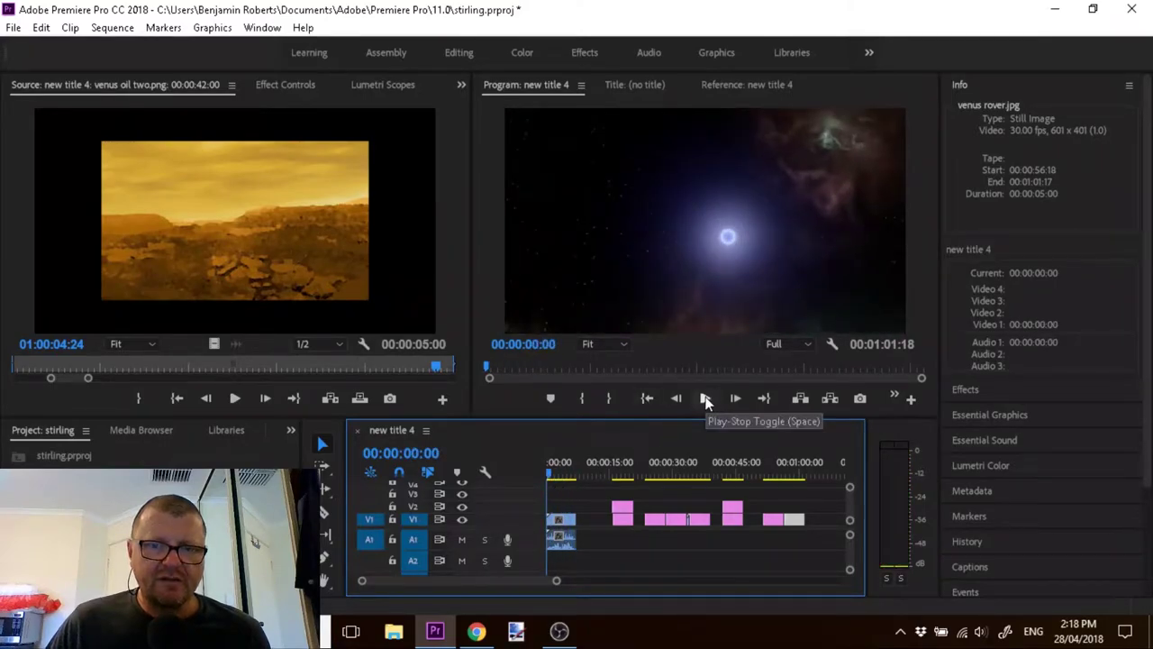
- Switch to Chrome and examine the New Scientist article on the Venus rover, including its two rover illustrations and the text below them
{"action": "left_click", "coordinate": [476, 631]}
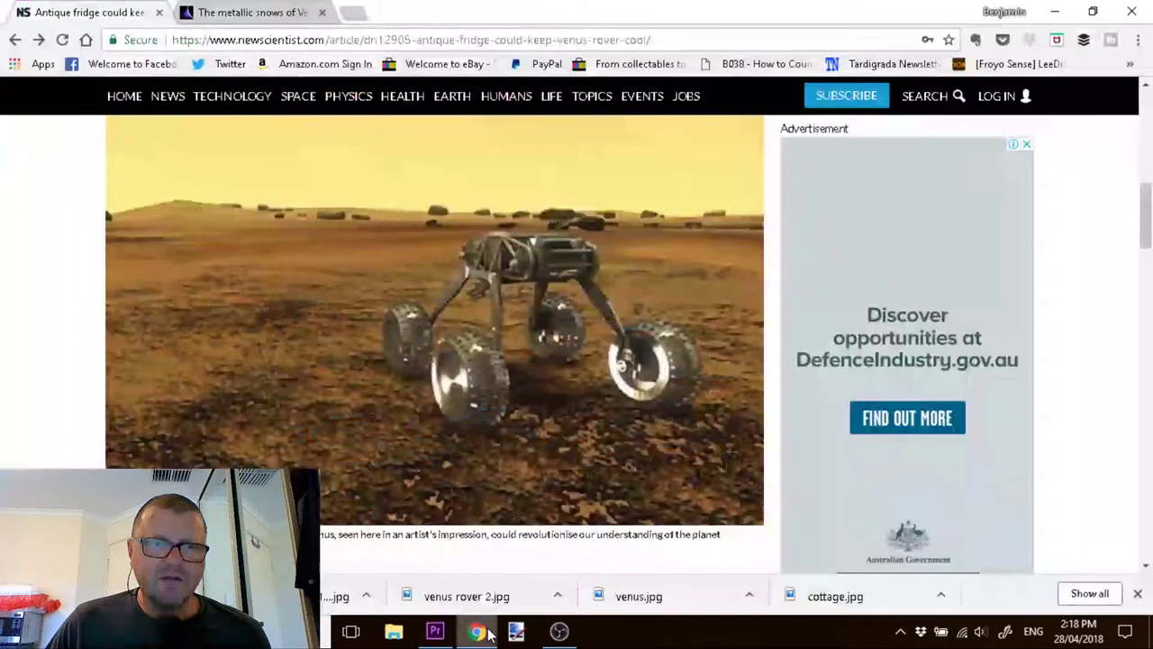
{"action": "scroll", "coordinate": [414, 297], "scroll_direction": "up", "scroll_amount": 10}
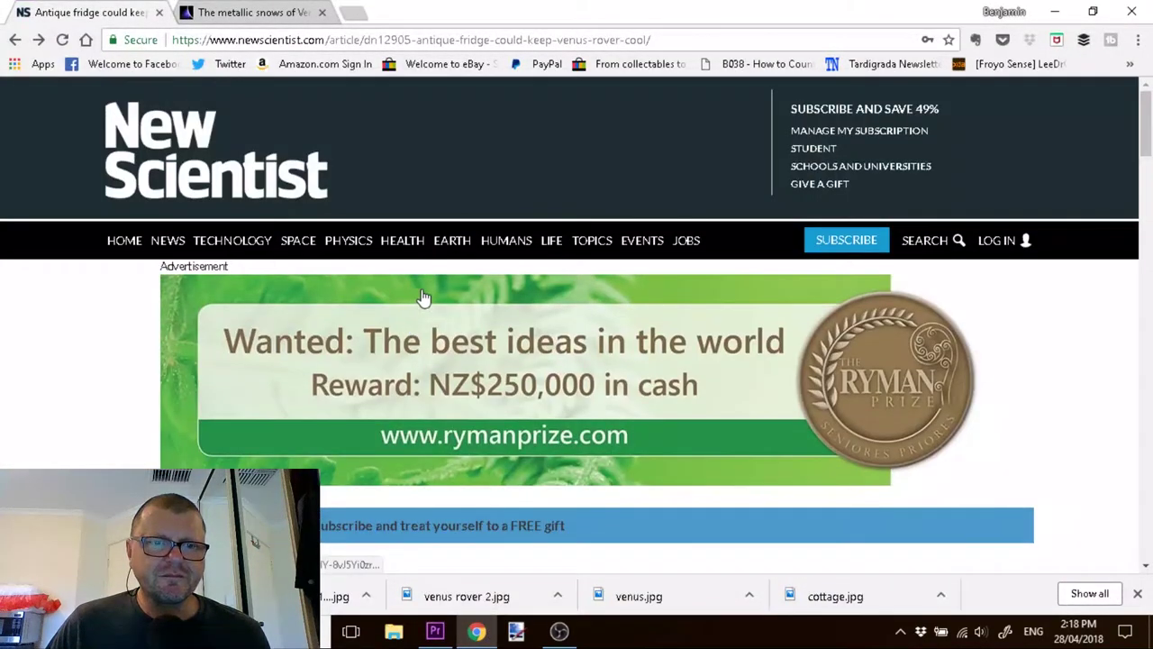
{"action": "scroll", "coordinate": [424, 302], "scroll_direction": "down", "scroll_amount": 2}
{"action": "scroll", "coordinate": [427, 302], "scroll_direction": "down", "scroll_amount": 1}
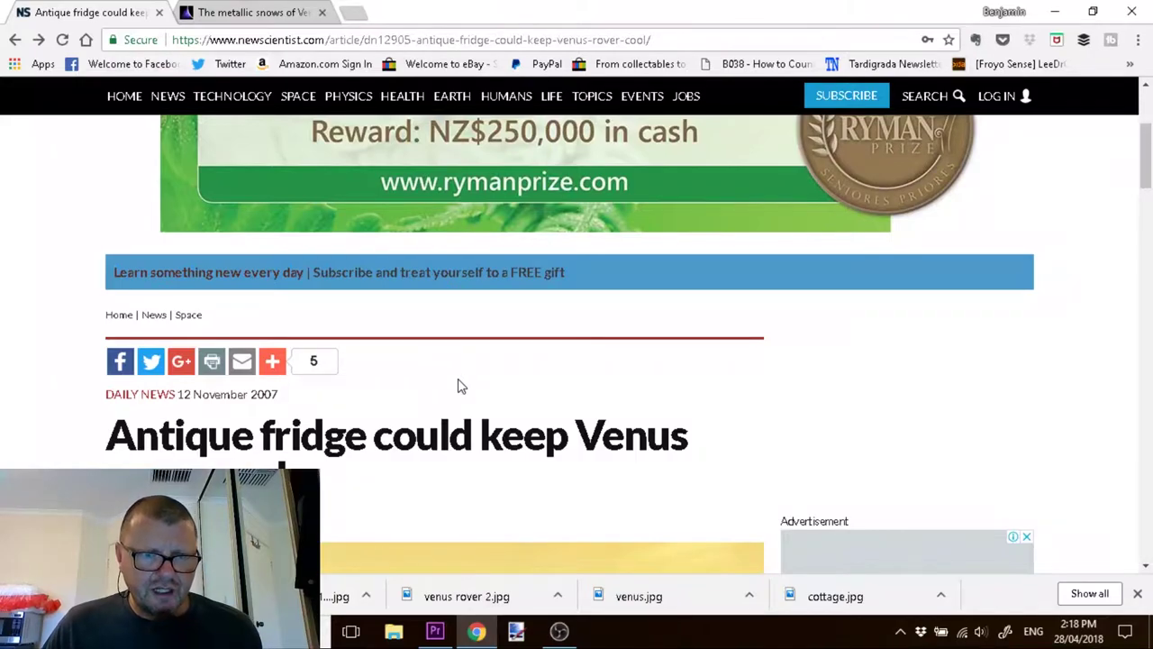
{"action": "scroll", "coordinate": [458, 448], "scroll_direction": "down", "scroll_amount": 2}
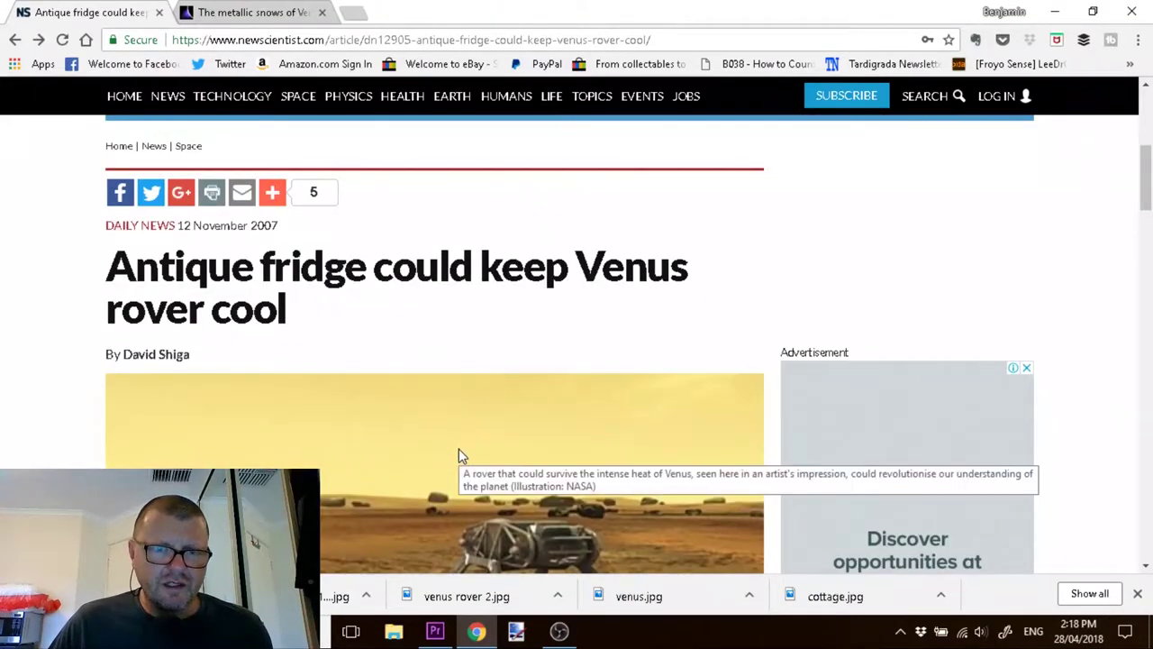
{"action": "scroll", "coordinate": [458, 449], "scroll_direction": "down", "scroll_amount": 5}
{"action": "scroll", "coordinate": [451, 446], "scroll_direction": "down", "scroll_amount": 6}
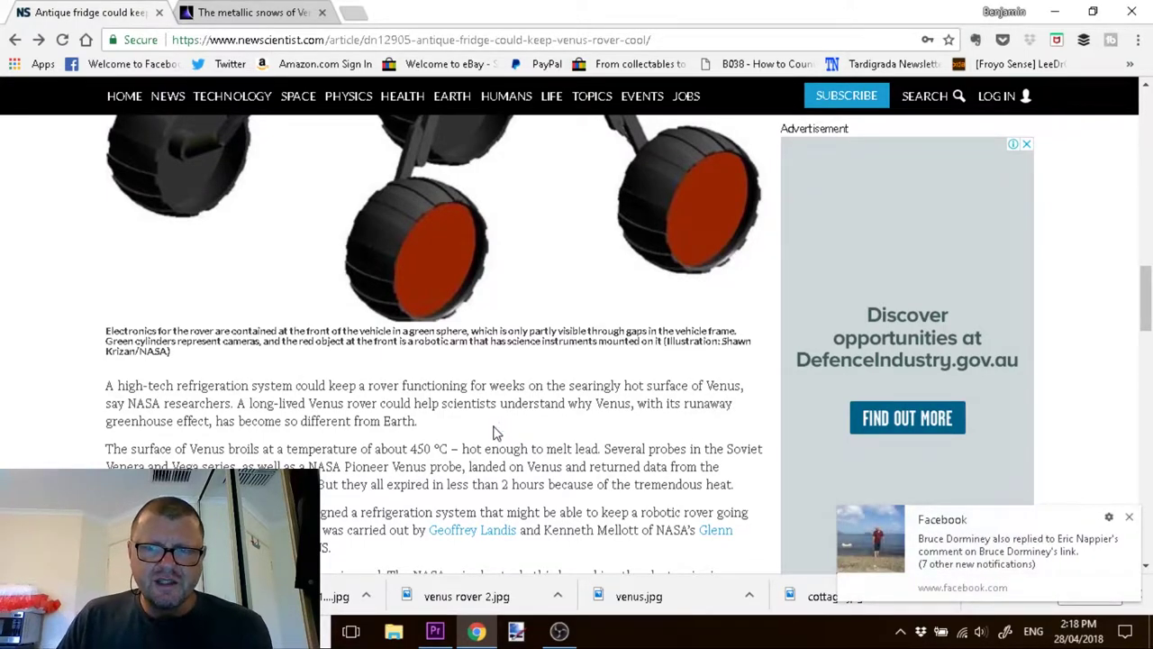
{"action": "scroll", "coordinate": [491, 401], "scroll_direction": "up", "scroll_amount": 10}
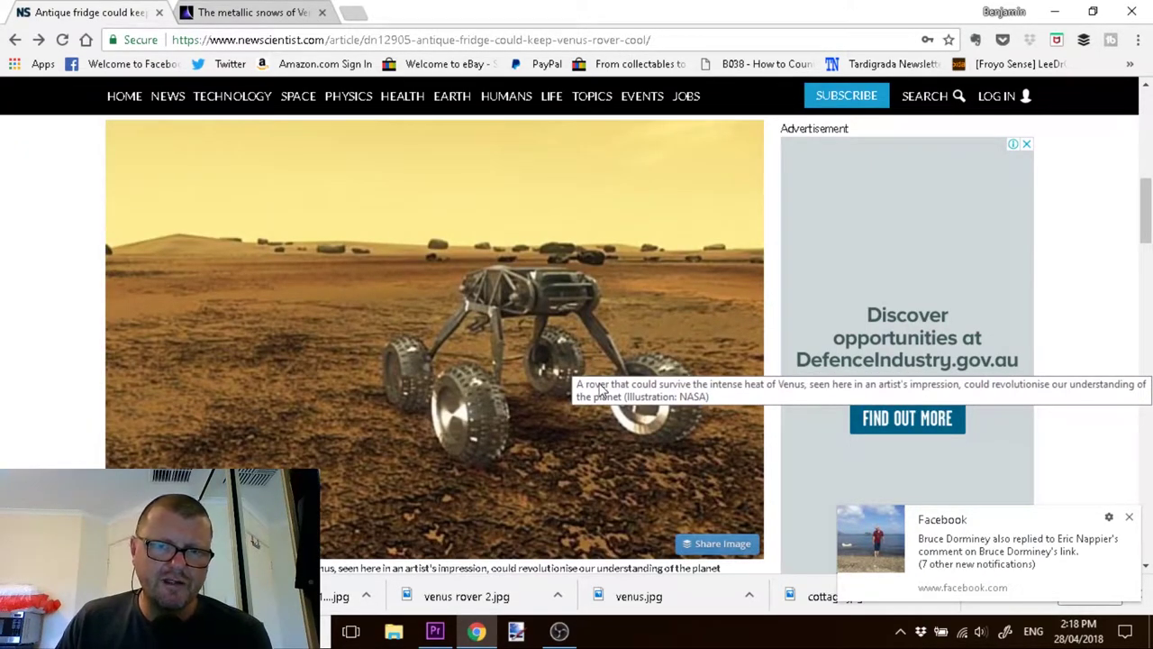
{"action": "scroll", "coordinate": [604, 468], "scroll_direction": "down", "scroll_amount": 2}
{"action": "scroll", "coordinate": [603, 464], "scroll_direction": "down", "scroll_amount": 3}
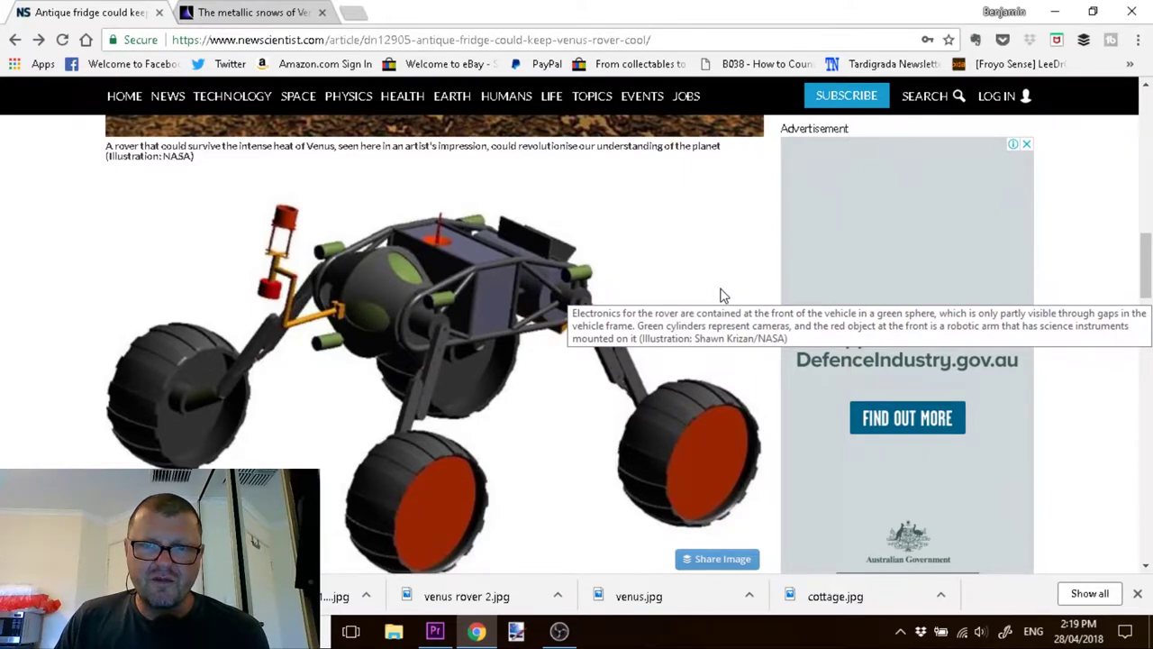
{"action": "scroll", "coordinate": [625, 434], "scroll_direction": "up", "scroll_amount": 4}
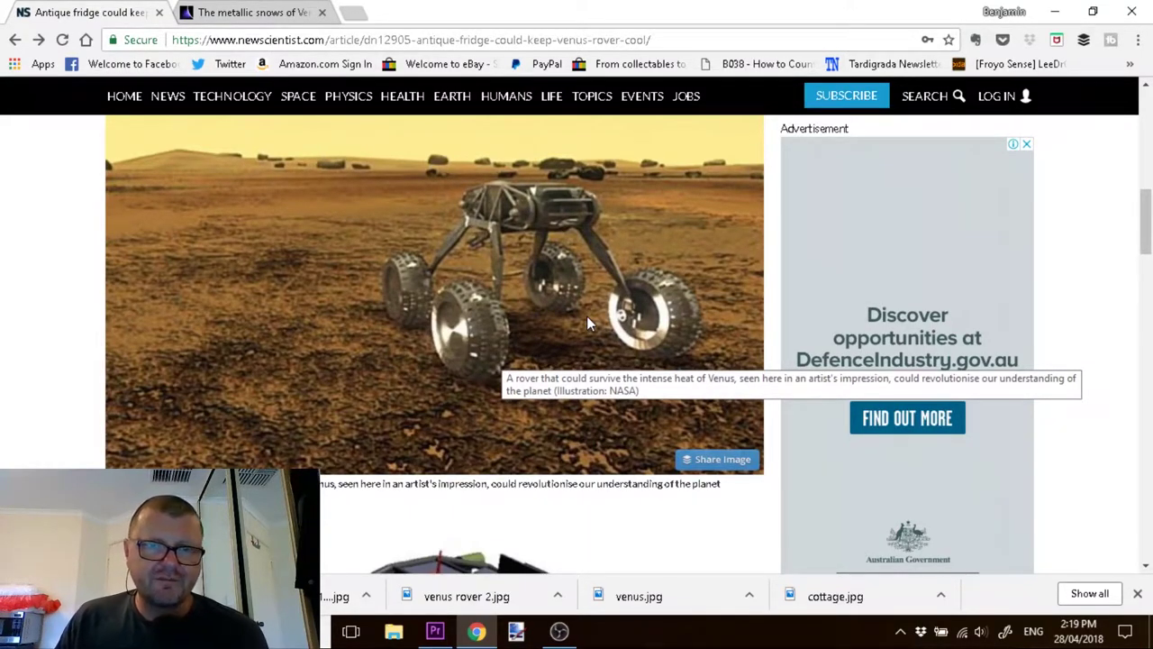
{"action": "scroll", "coordinate": [591, 342], "scroll_direction": "down", "scroll_amount": 8}
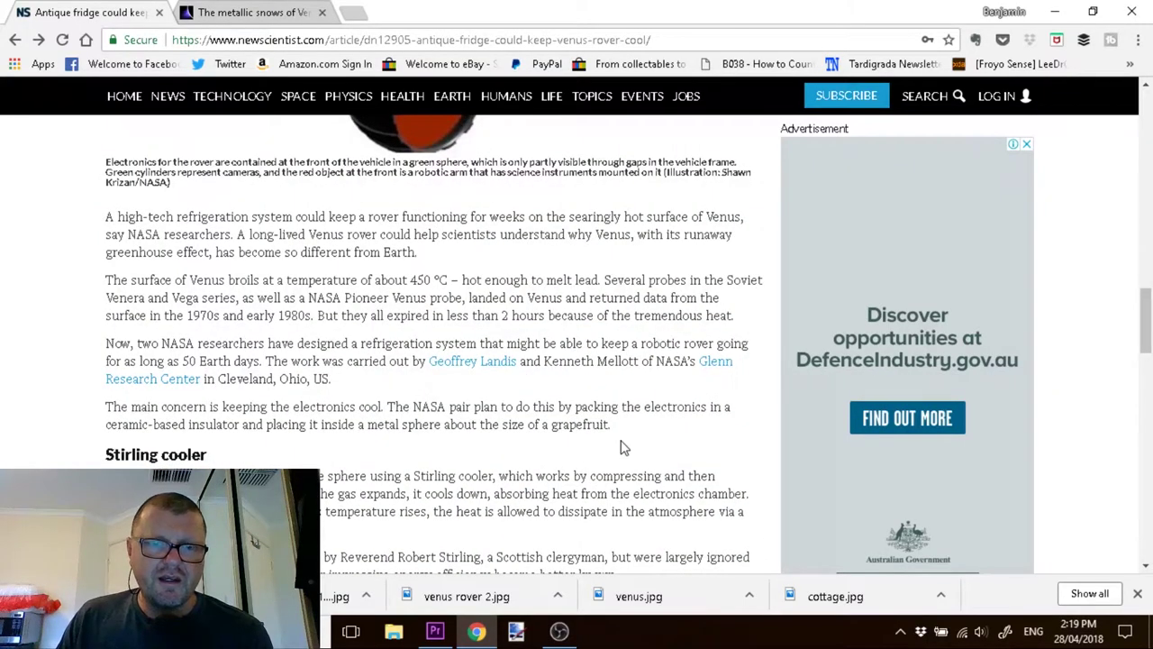
- Return to Adobe Premiere Pro and play the sequence's opening title from the start
{"action": "mouse_move", "coordinate": [433, 637]}
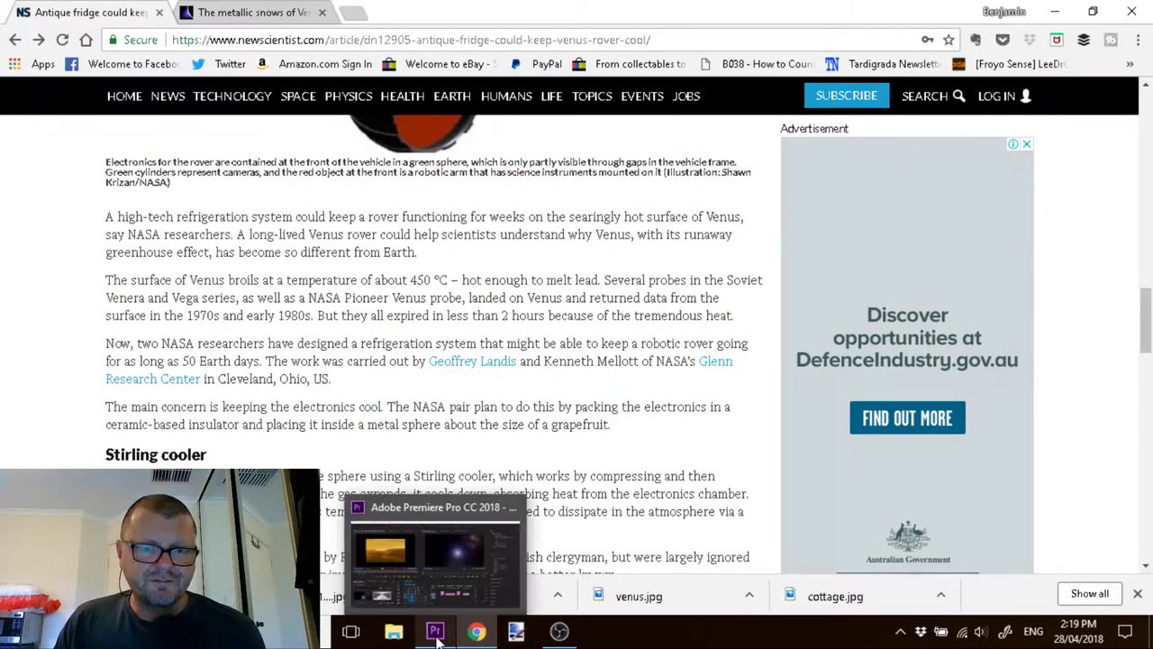
{"action": "left_click", "coordinate": [436, 635]}
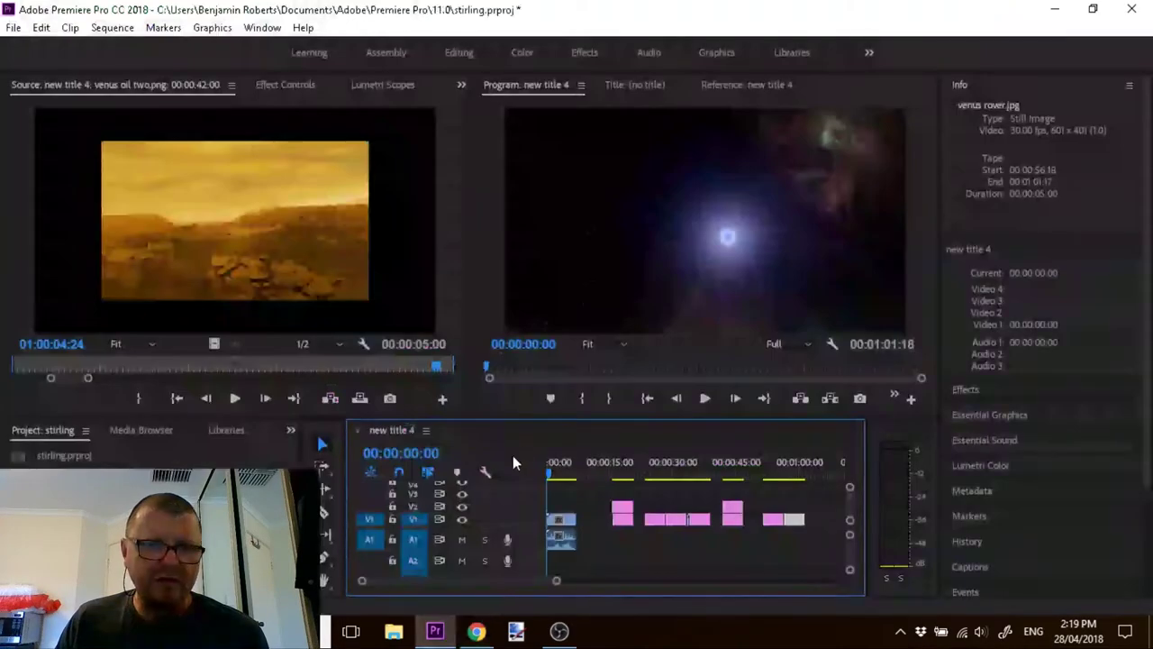
{"action": "left_click_drag", "start_coordinate": [548, 474], "coordinate": [548, 474]}
{"action": "left_click", "coordinate": [705, 397]}
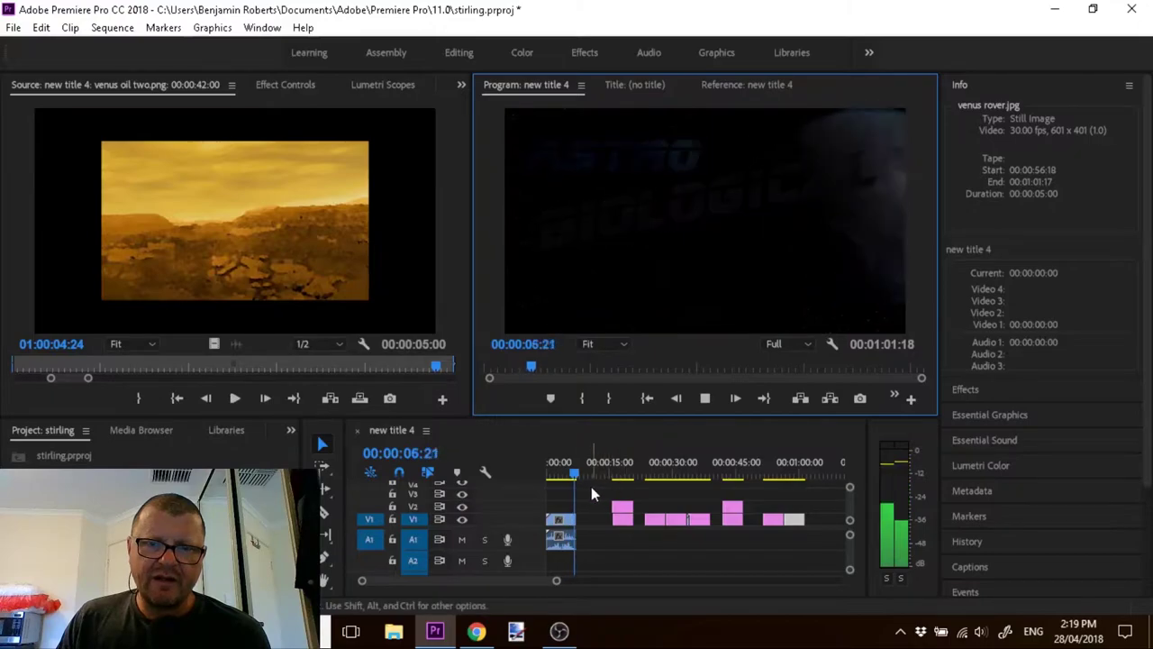
- At 00:00:18:06, enlarge the Robert Stirling portrait slightly and place it against the left edge of the landscape
{"action": "left_click_drag", "start_coordinate": [577, 472], "coordinate": [624, 464]}
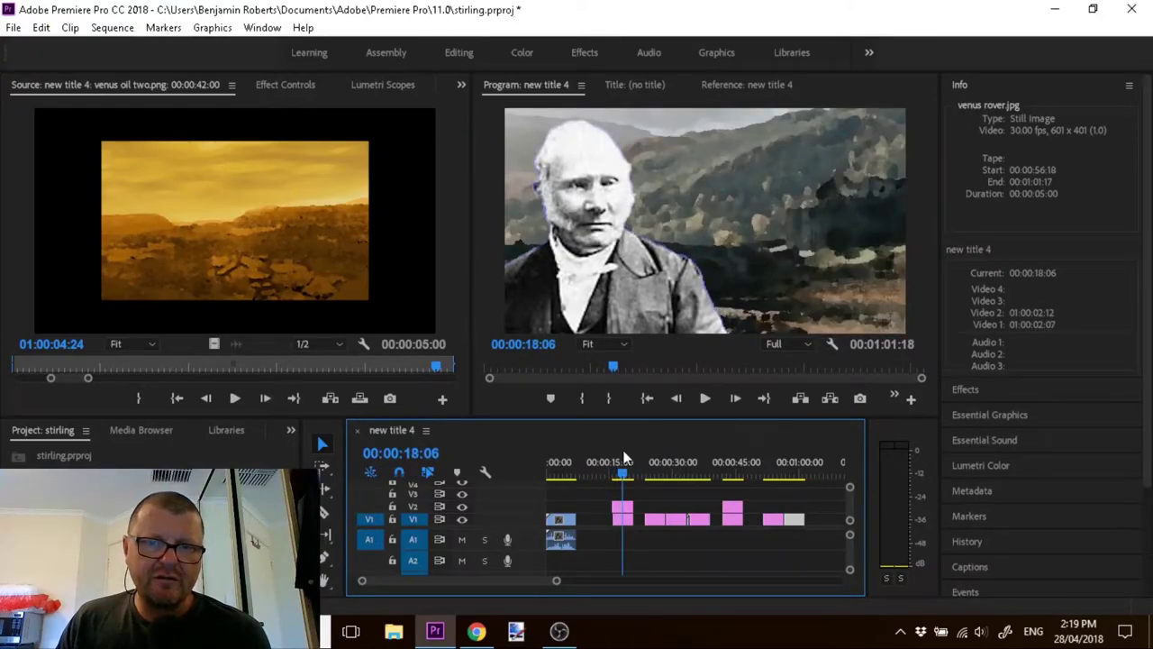
{"action": "left_click", "coordinate": [631, 306]}
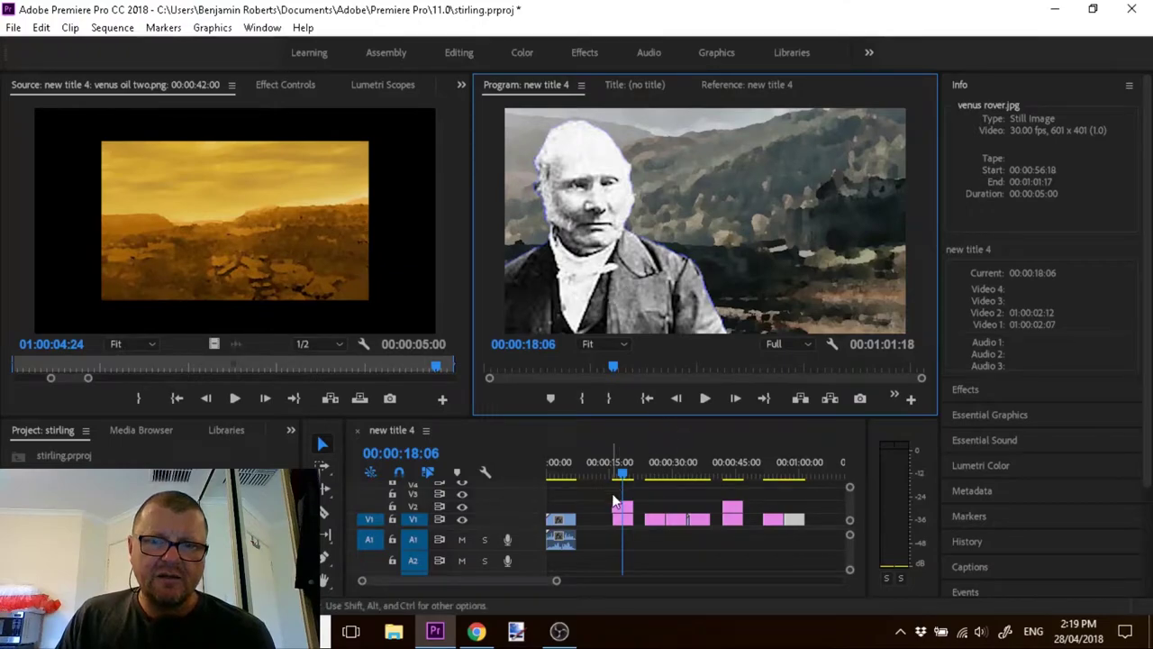
{"action": "left_click", "coordinate": [660, 261]}
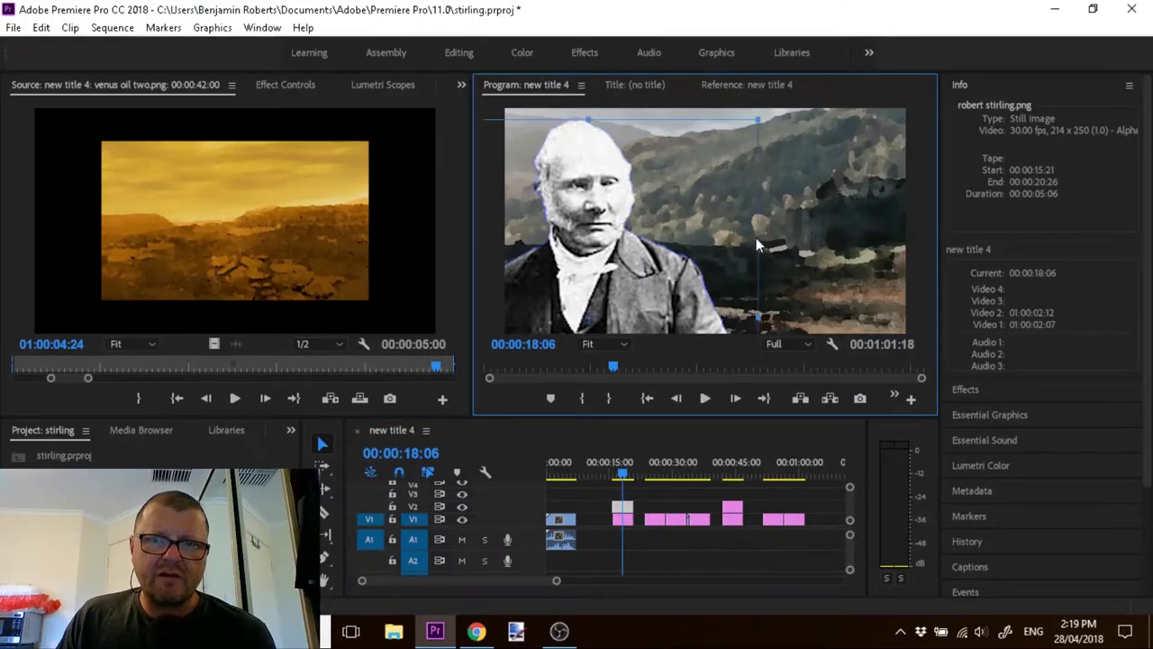
{"action": "left_click_drag", "start_coordinate": [758, 117], "coordinate": [811, 82]}
{"action": "left_click_drag", "start_coordinate": [713, 280], "coordinate": [702, 307]}
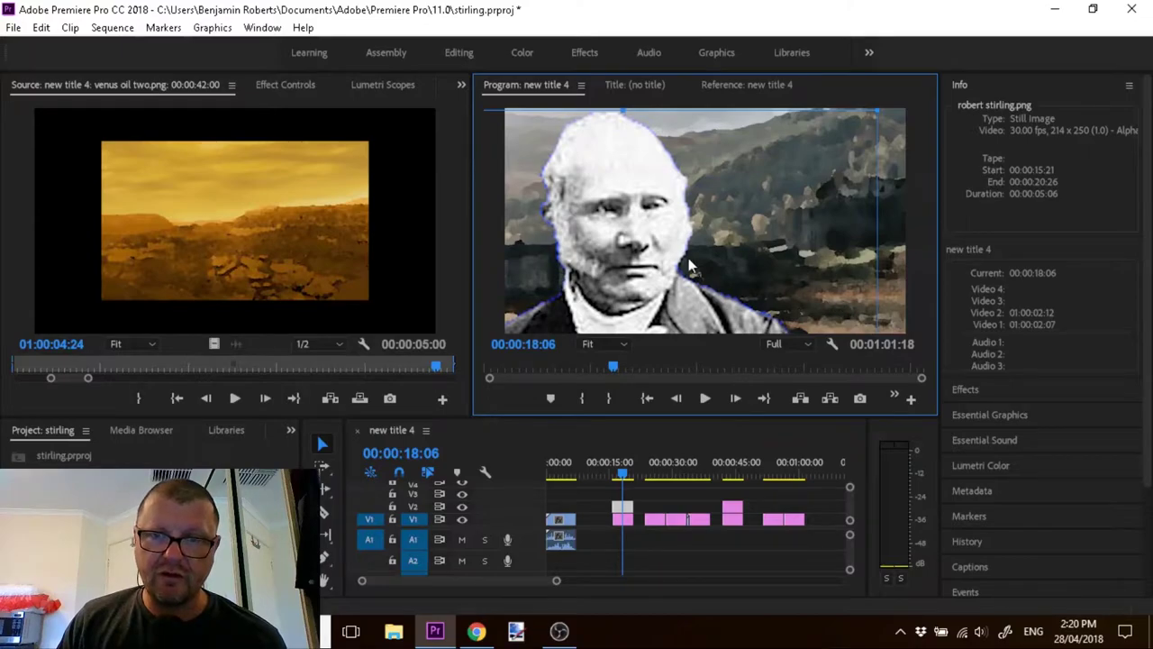
{"action": "left_click_drag", "start_coordinate": [874, 110], "coordinate": [821, 117]}
{"action": "left_click_drag", "start_coordinate": [667, 194], "coordinate": [591, 228]}
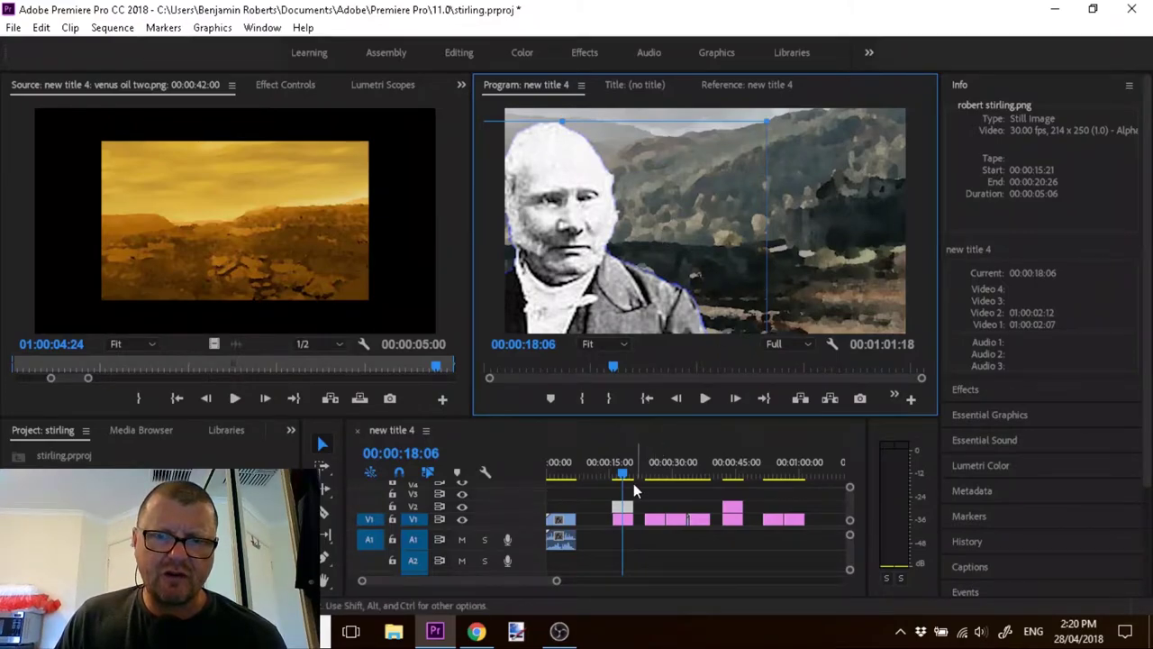
- At 00:00:43:06, enlarge the Venus rover drawing to nearly the full frame width over the Venus landscape
{"action": "left_click_drag", "start_coordinate": [629, 475], "coordinate": [728, 448]}
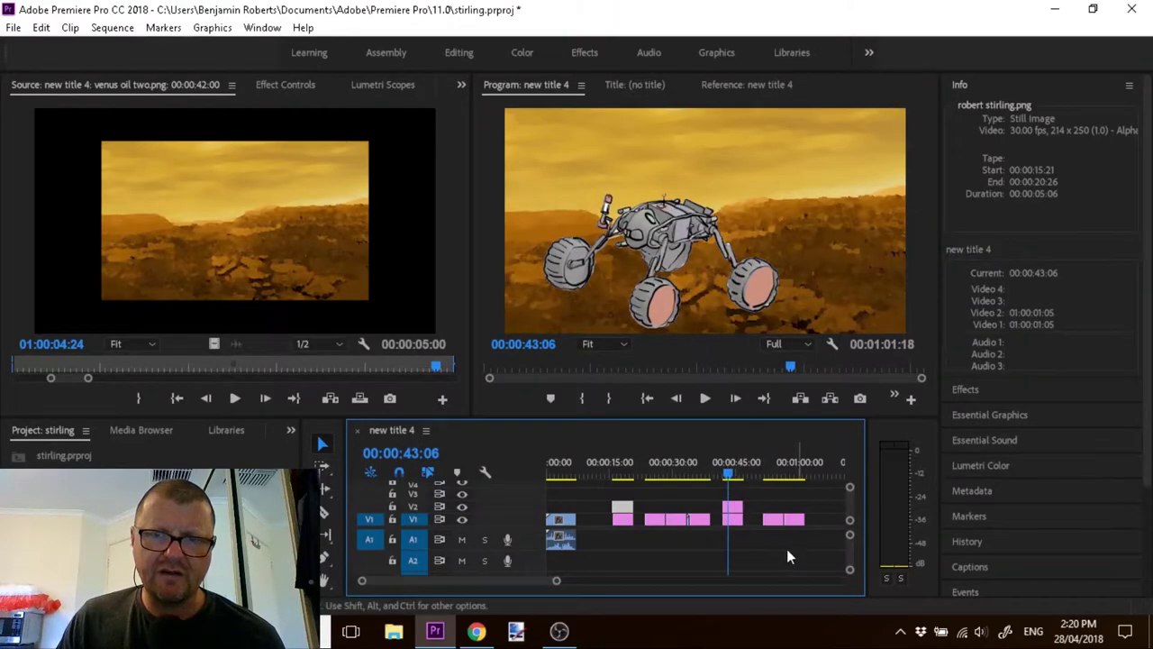
{"action": "left_click", "coordinate": [734, 510]}
{"action": "double_click", "coordinate": [687, 301]}
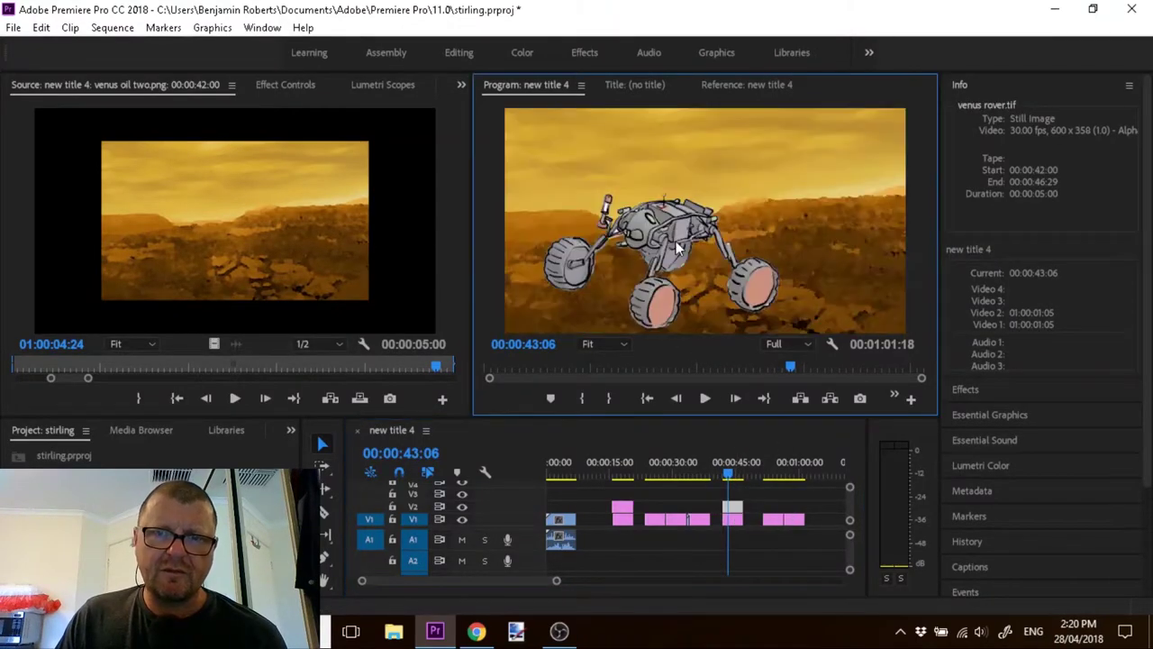
{"action": "mouse_move", "coordinate": [779, 258]}
{"action": "left_mouse_down"}
{"action": "mouse_move", "coordinate": [836, 171]}
{"action": "mouse_move", "coordinate": [761, 287]}
{"action": "mouse_move", "coordinate": [736, 267]}
{"action": "mouse_move", "coordinate": [741, 114]}
{"action": "mouse_move", "coordinate": [807, 270]}
{"action": "mouse_move", "coordinate": [771, 248]}
{"action": "left_mouse_up"}
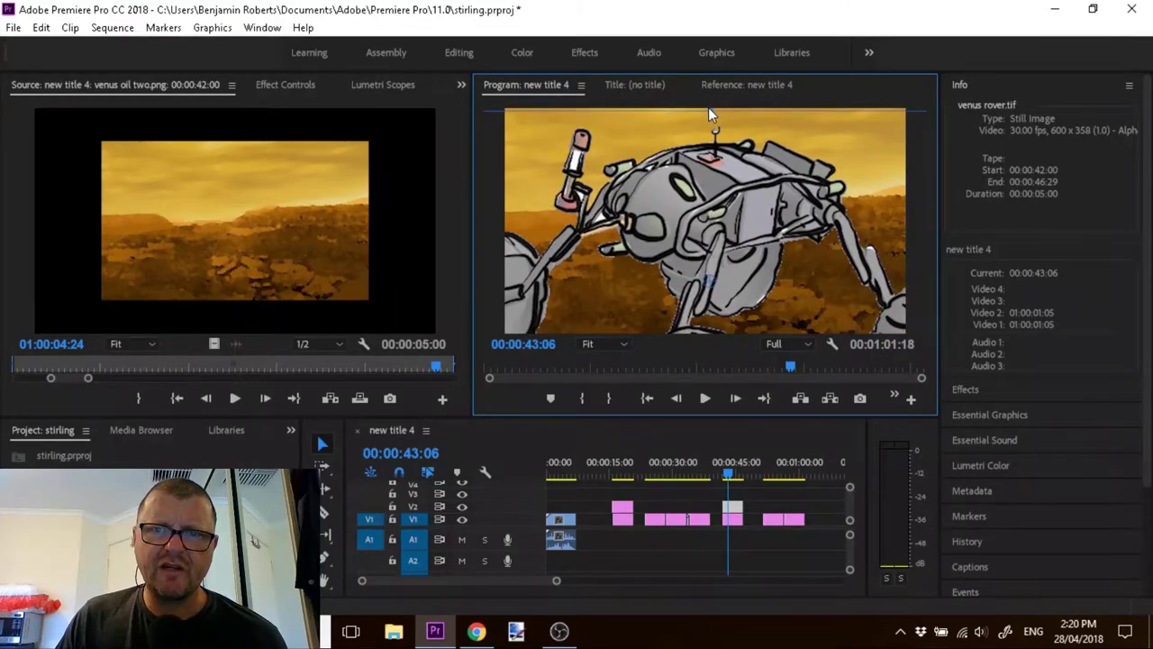
{"action": "left_click_drag", "start_coordinate": [707, 107], "coordinate": [710, 167]}
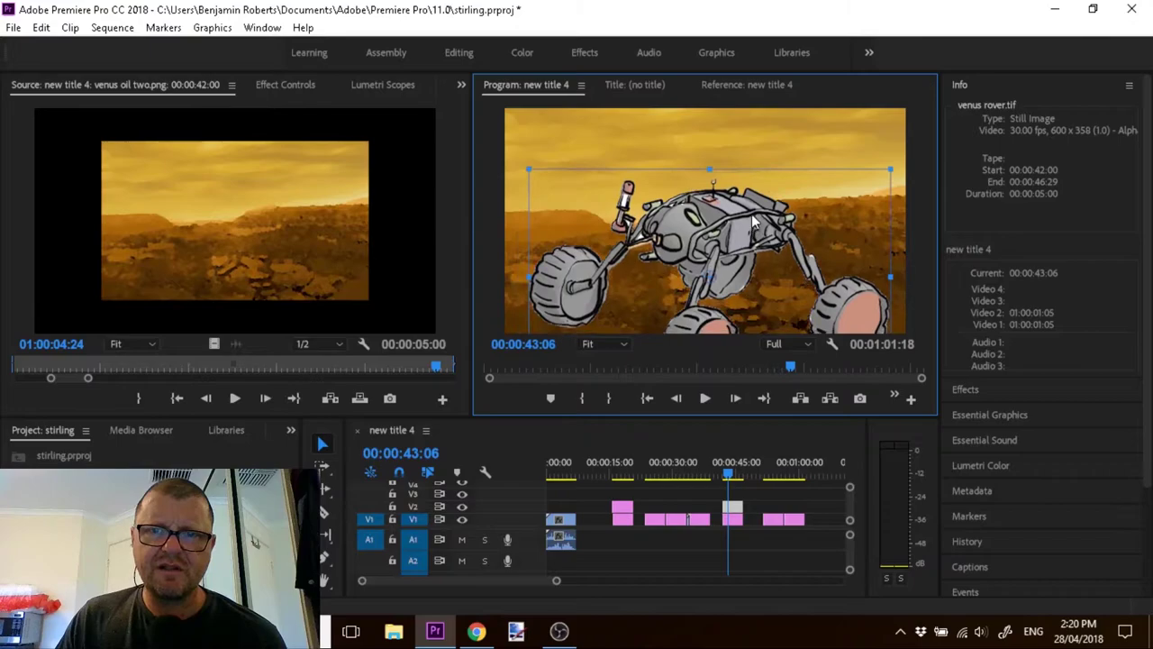
{"action": "left_click_drag", "start_coordinate": [751, 215], "coordinate": [751, 167]}
- Reposition the Venus rover drawing at 00:00:42:24, and move the playhead to the Venus landscape at 00:00:53:18
{"action": "left_click_drag", "start_coordinate": [730, 460], "coordinate": [725, 484]}
{"action": "left_click_drag", "start_coordinate": [734, 214], "coordinate": [627, 279]}
{"action": "left_click_drag", "start_coordinate": [633, 284], "coordinate": [720, 274]}
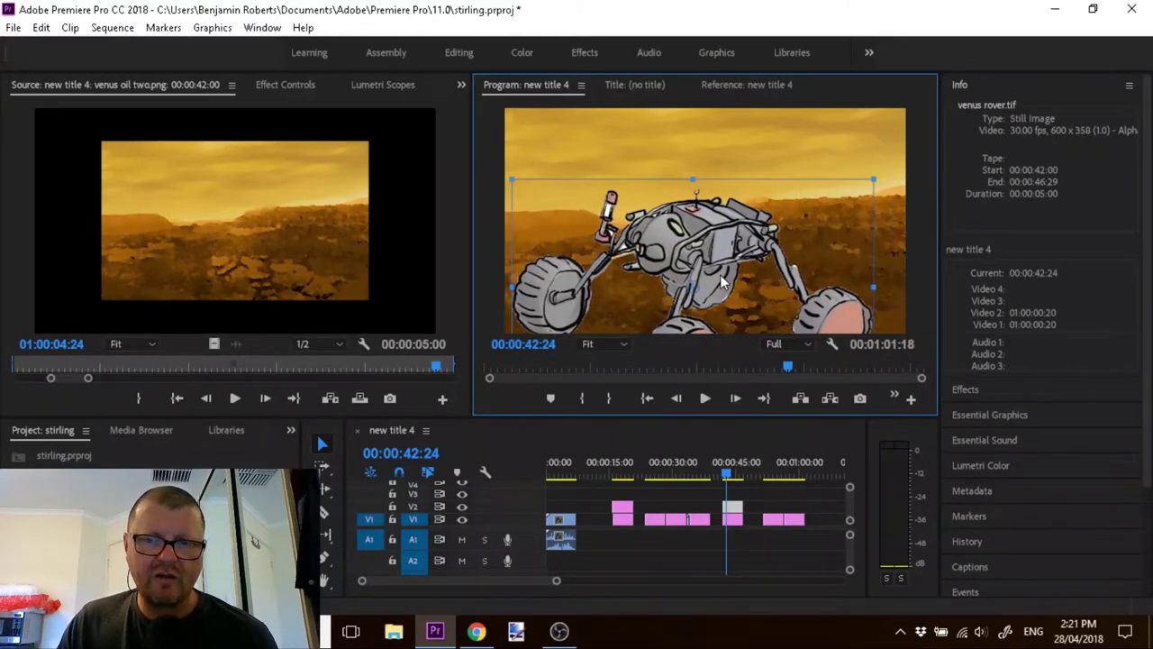
{"action": "left_click_drag", "start_coordinate": [726, 474], "coordinate": [772, 480]}
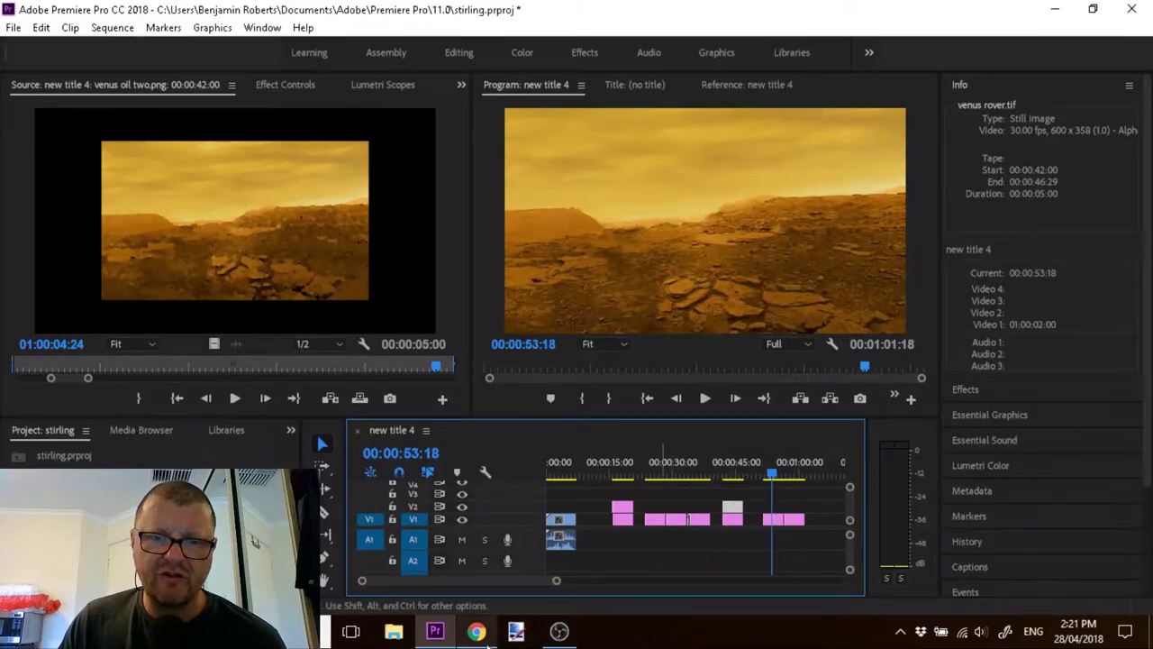
{"action": "key", "text": "super"}
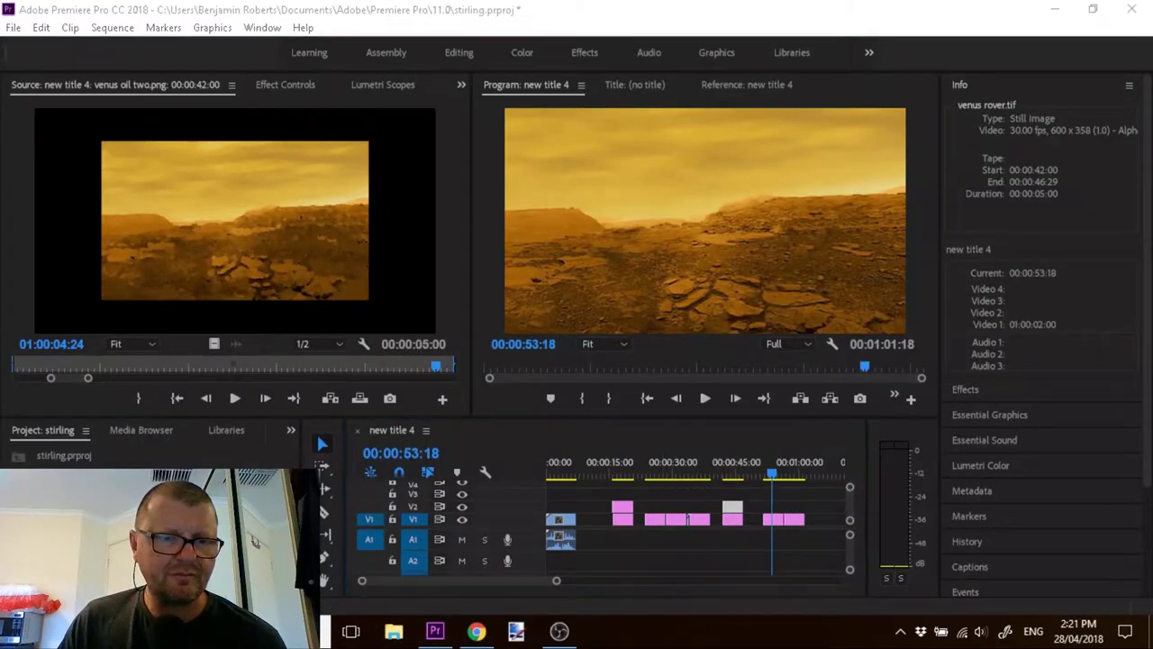
{"action": "left_click", "coordinate": [404, 470]}
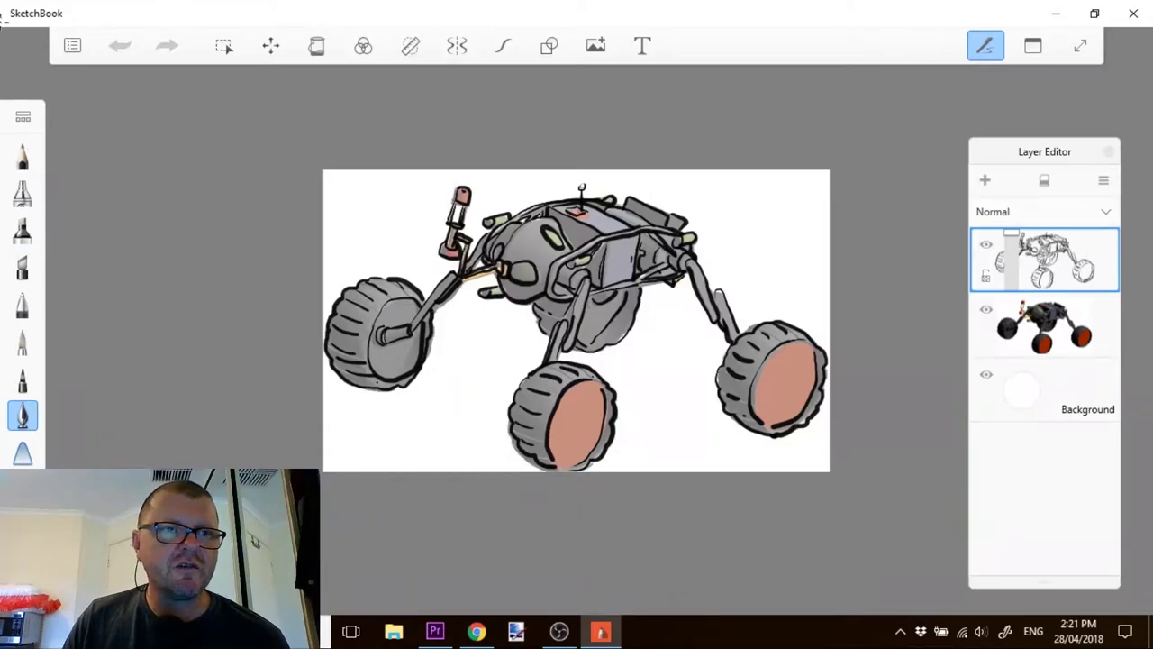
{"action": "key", "text": "alt"}
{"action": "left_click", "coordinate": [132, 135]}
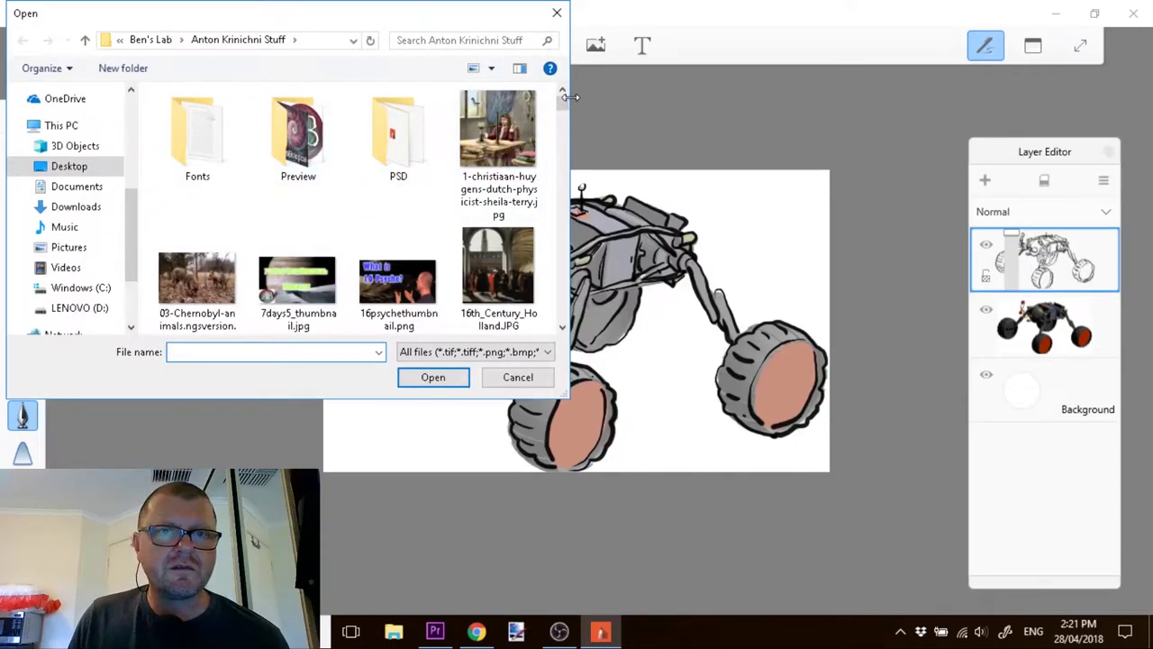
{"action": "left_click_drag", "start_coordinate": [560, 106], "coordinate": [532, 272]}
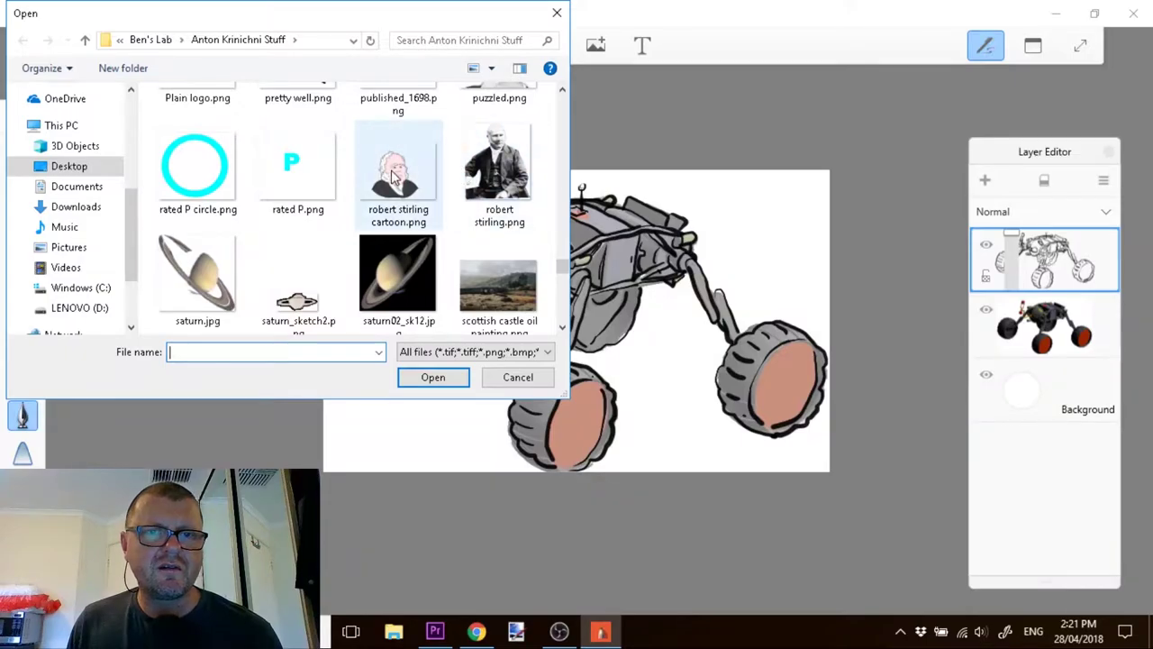
{"action": "left_click", "coordinate": [396, 180]}
{"action": "left_click", "coordinate": [431, 378]}
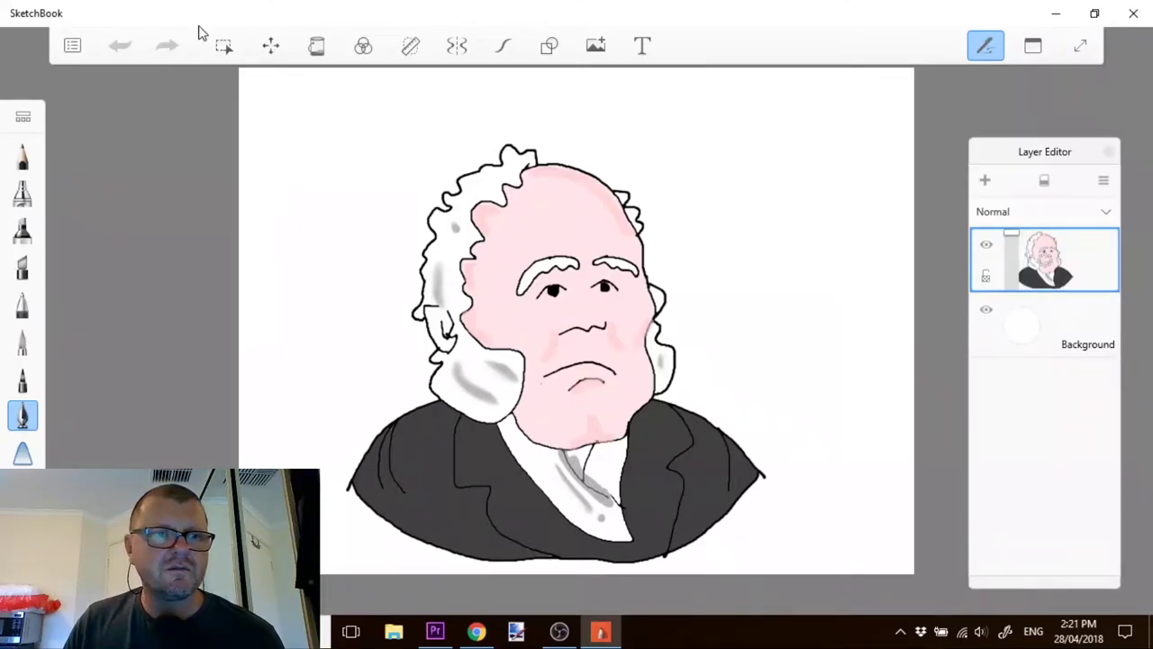
{"action": "mouse_move", "coordinate": [741, 151]}
{"action": "left_mouse_down"}
{"action": "mouse_move", "coordinate": [682, 211]}
{"action": "mouse_move", "coordinate": [774, 236]}
{"action": "left_mouse_up"}
{"action": "mouse_move", "coordinate": [794, 161]}
{"action": "left_mouse_down"}
{"action": "mouse_move", "coordinate": [772, 249]}
{"action": "mouse_move", "coordinate": [798, 295]}
{"action": "left_mouse_up"}
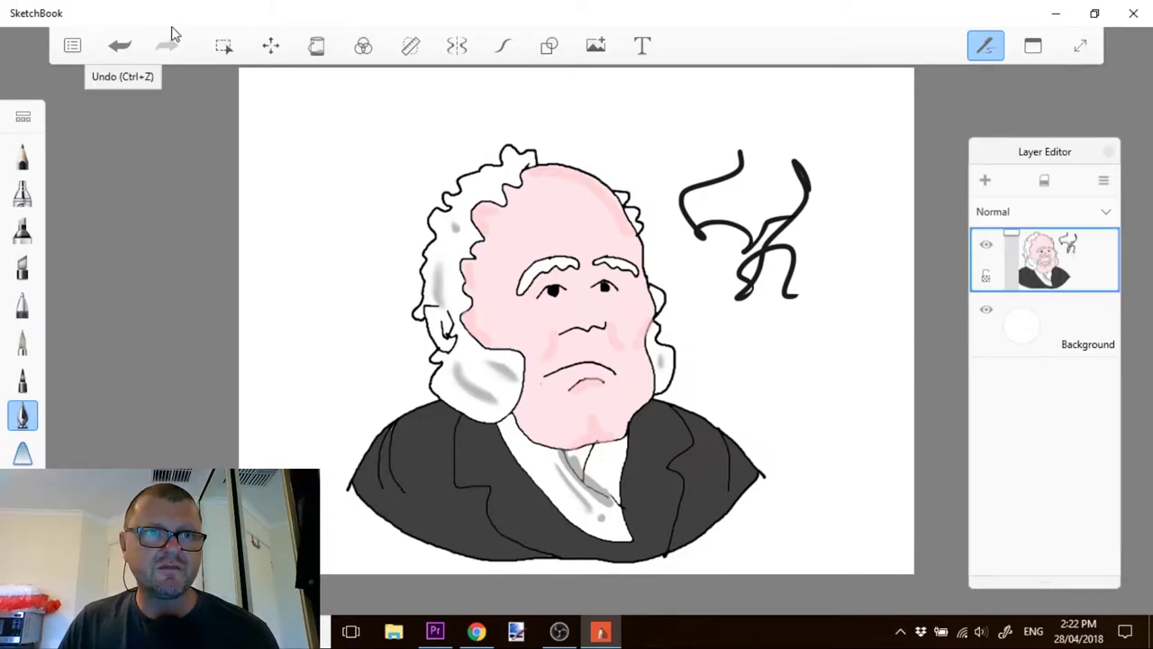
{"action": "key", "text": "ctrl+z"}
{"action": "key", "text": "ctrl+z"}
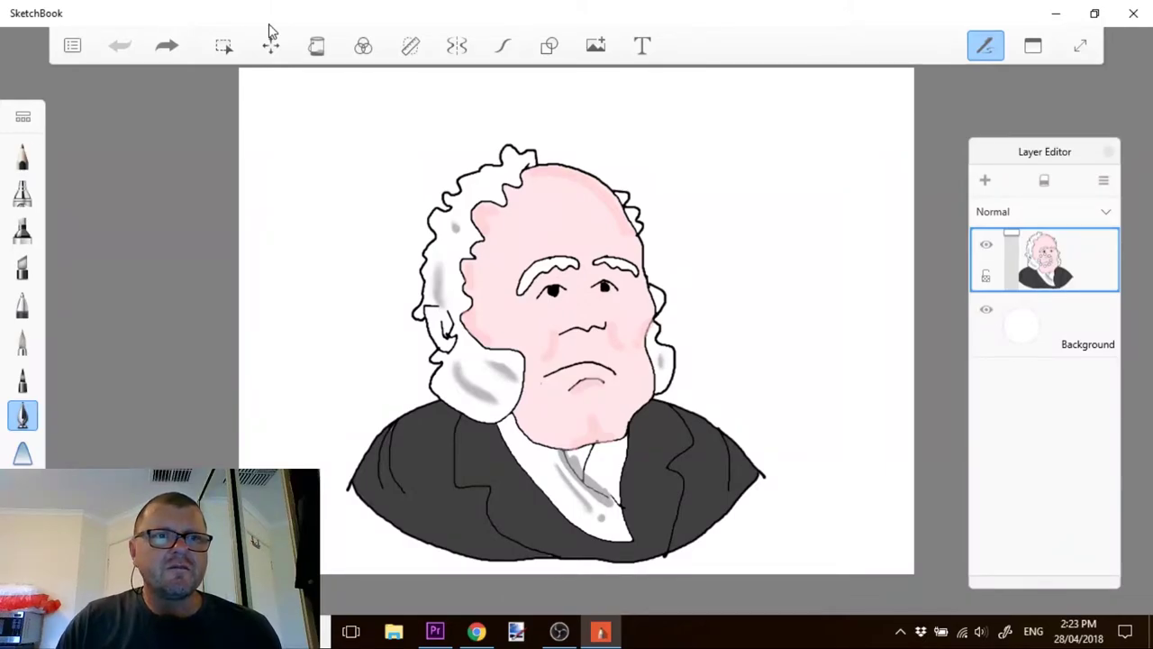
- Handwrite "Robert stirling" in black ink on two lines beside the cartoon's head, with a curved stroke underneath
{"action": "left_click_drag", "start_coordinate": [600, 108], "coordinate": [596, 160]}
{"action": "mouse_move", "coordinate": [602, 112]}
{"action": "left_mouse_down"}
{"action": "mouse_move", "coordinate": [637, 162]}
{"action": "mouse_move", "coordinate": [658, 142]}
{"action": "mouse_move", "coordinate": [697, 136]}
{"action": "mouse_move", "coordinate": [700, 162]}
{"action": "mouse_move", "coordinate": [739, 184]}
{"action": "left_mouse_up"}
{"action": "left_click_drag", "start_coordinate": [753, 161], "coordinate": [784, 164]}
{"action": "left_click_drag", "start_coordinate": [825, 123], "coordinate": [798, 186]}
{"action": "left_click_drag", "start_coordinate": [790, 156], "coordinate": [822, 152]}
{"action": "mouse_move", "coordinate": [704, 236]}
{"action": "left_mouse_down"}
{"action": "mouse_move", "coordinate": [674, 263]}
{"action": "mouse_move", "coordinate": [732, 268]}
{"action": "left_mouse_up"}
{"action": "left_click_drag", "start_coordinate": [704, 247], "coordinate": [739, 239]}
{"action": "left_click_drag", "start_coordinate": [757, 280], "coordinate": [777, 259]}
{"action": "left_click_drag", "start_coordinate": [814, 239], "coordinate": [796, 287]}
{"action": "mouse_move", "coordinate": [805, 284]}
{"action": "left_mouse_down"}
{"action": "mouse_move", "coordinate": [848, 299]}
{"action": "mouse_move", "coordinate": [852, 321]}
{"action": "left_mouse_up"}
{"action": "mouse_move", "coordinate": [877, 306]}
{"action": "left_mouse_down"}
{"action": "mouse_move", "coordinate": [856, 344]}
{"action": "mouse_move", "coordinate": [773, 366]}
{"action": "mouse_move", "coordinate": [748, 326]}
{"action": "left_mouse_up"}
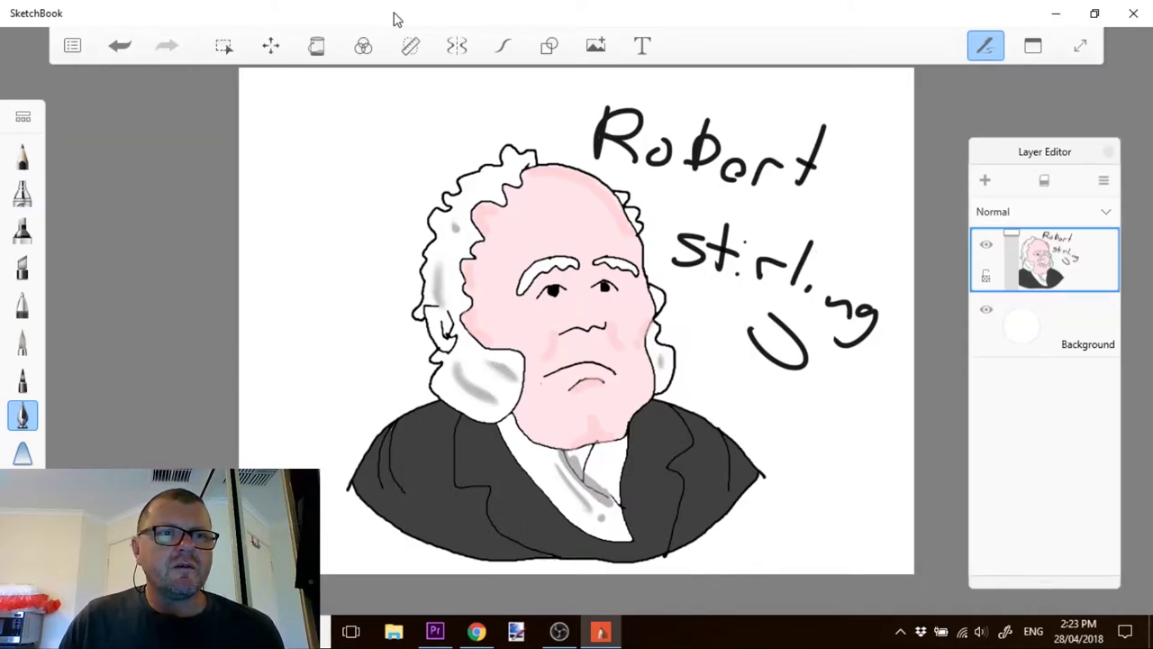
- Undo all the handwritten "Robert stirling" strokes beside the cartoon, including the curved stroke underneath
{"action": "key", "text": "ctrl+z"}
{"action": "key", "text": "ctrl+z"}
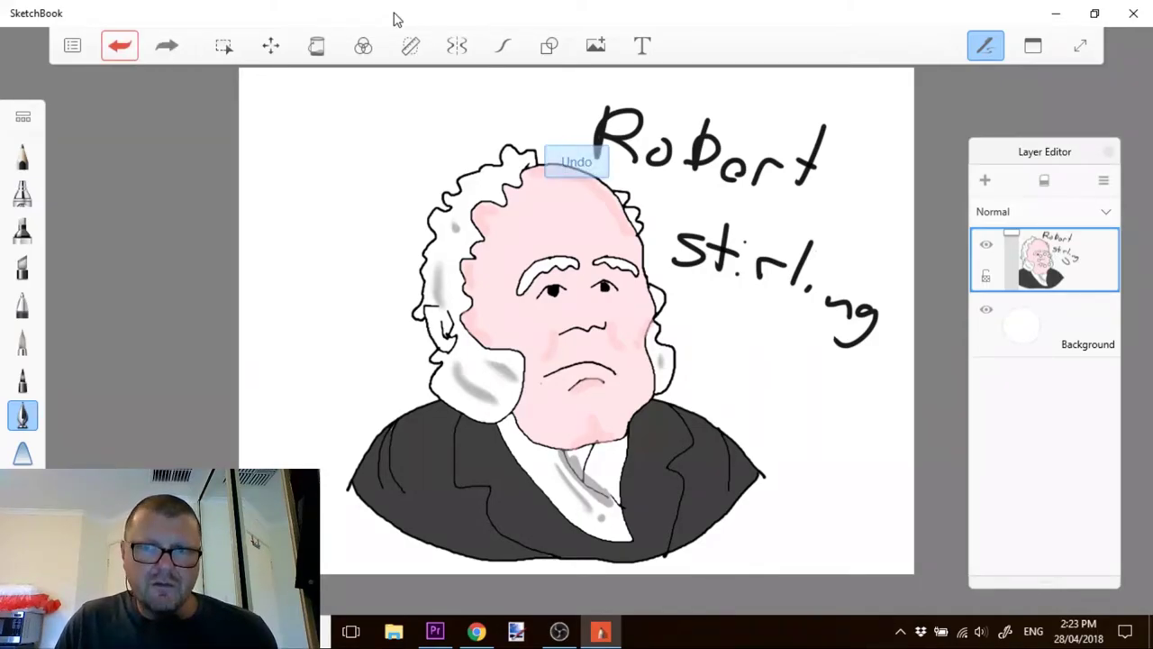
{"action": "key", "text": "ctrl+z"}
{"action": "key", "text": "ctrl+z"}
{"action": "key", "text": "ctrl+z"}
{"action": "key", "text": "ctrl+z"}
{"action": "key", "text": "ctrl+z"}
{"action": "key", "text": "ctrl+z"}
{"action": "key", "text": "ctrl+z"}
{"action": "key", "text": "ctrl+z"}
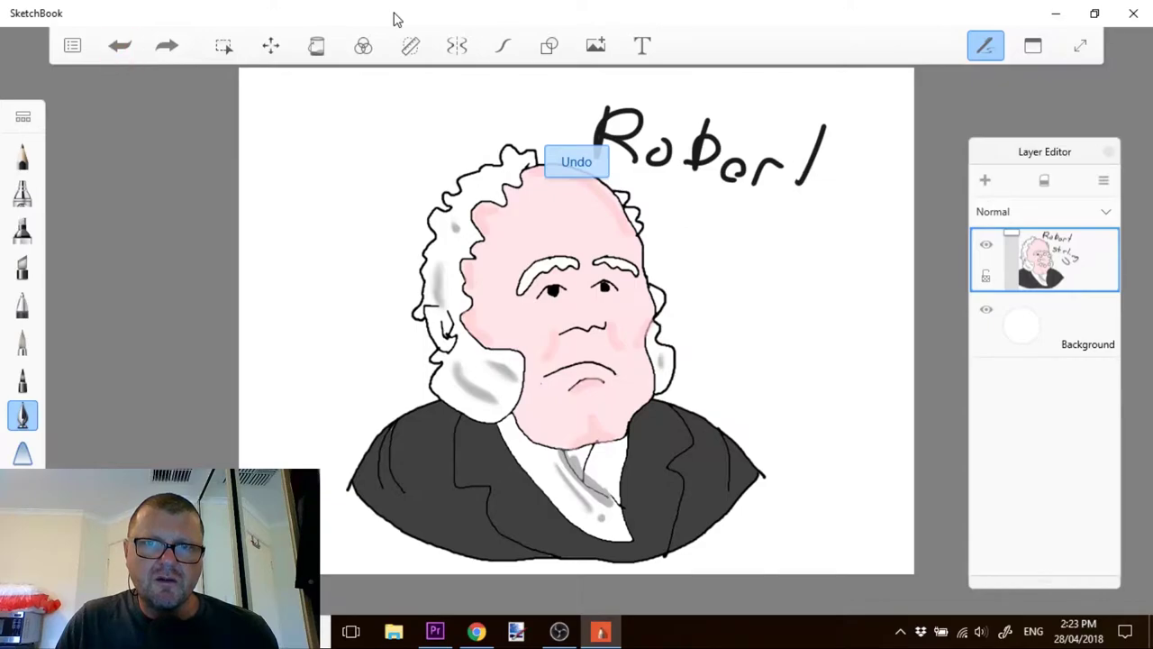
{"action": "key", "text": "ctrl+z"}
{"action": "key", "text": "ctrl+z"}
{"action": "key", "text": "ctrl+z"}
{"action": "key", "text": "ctrl+z"}
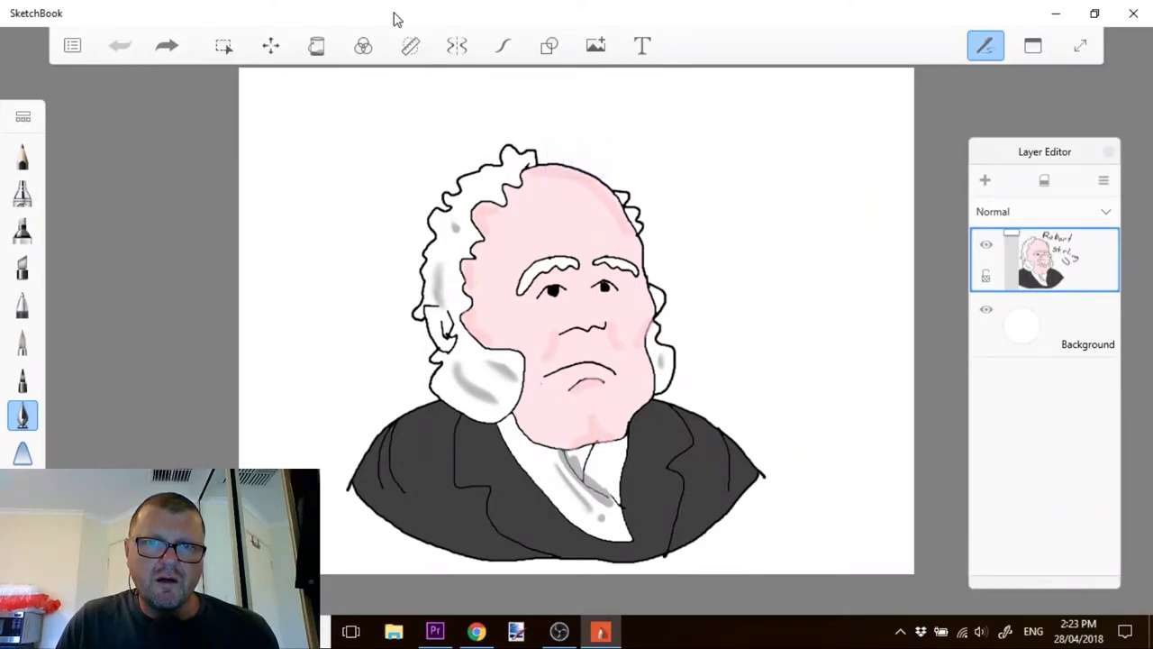
- Switch to Premiere Pro, make the timeline and project area taller, and show the media items of the stirling project
{"action": "left_click", "coordinate": [1062, 15]}
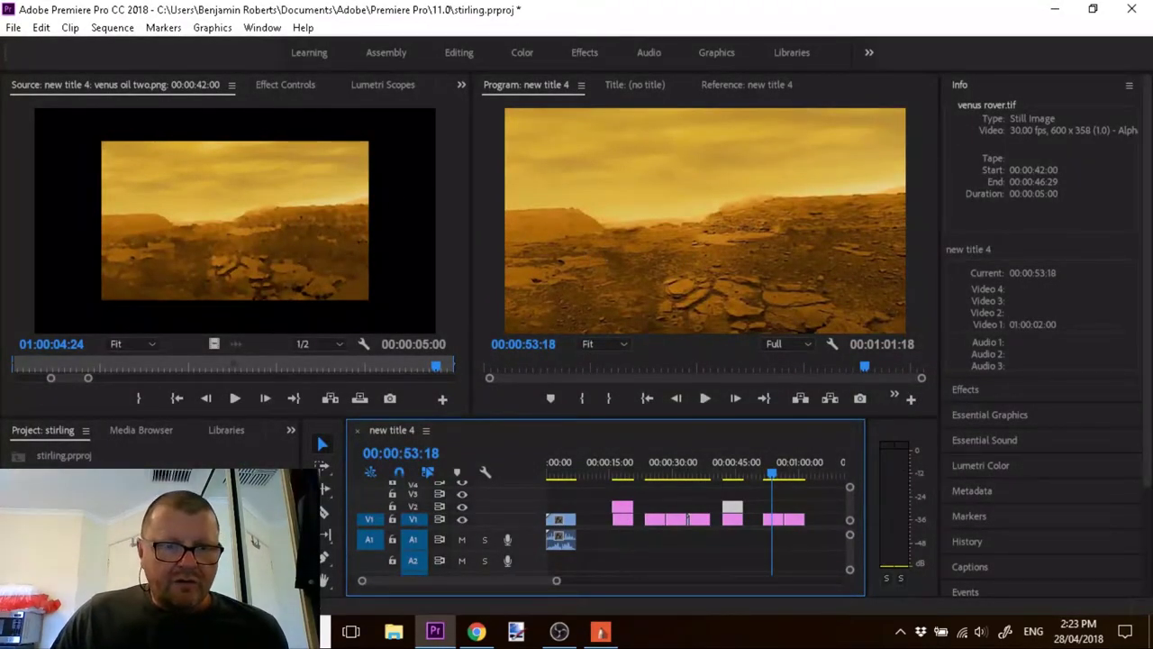
{"action": "mouse_move", "coordinate": [244, 427]}
{"action": "left_mouse_down"}
{"action": "mouse_move", "coordinate": [258, 372]}
{"action": "mouse_move", "coordinate": [231, 427]}
{"action": "left_mouse_up"}
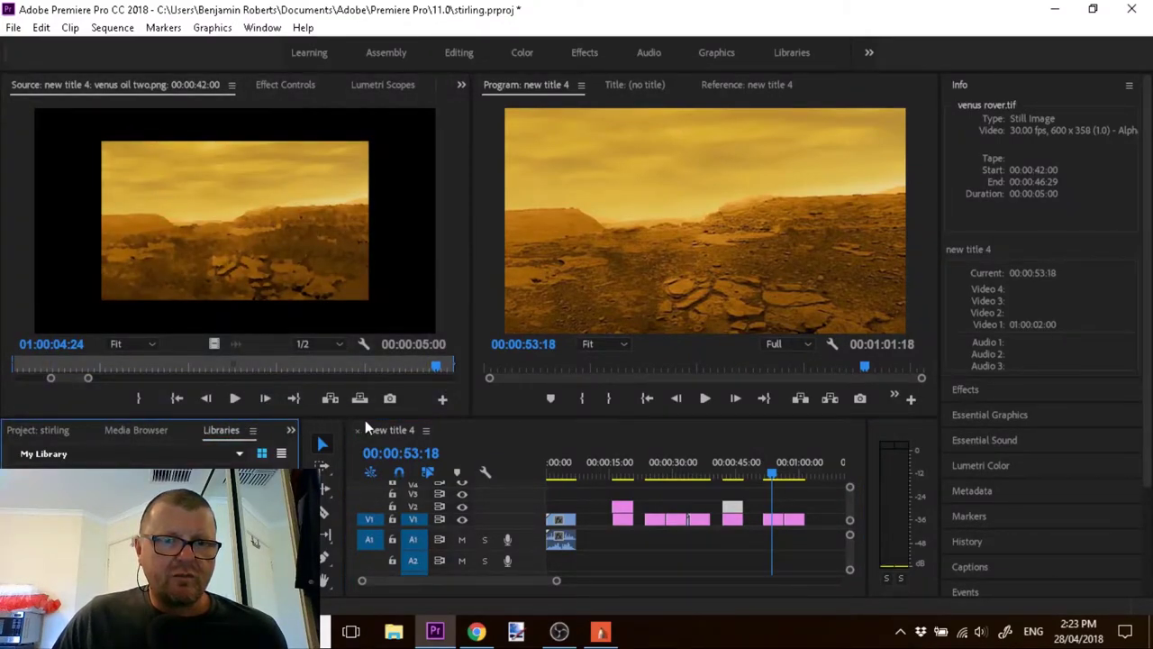
{"action": "left_click_drag", "start_coordinate": [368, 417], "coordinate": [367, 347]}
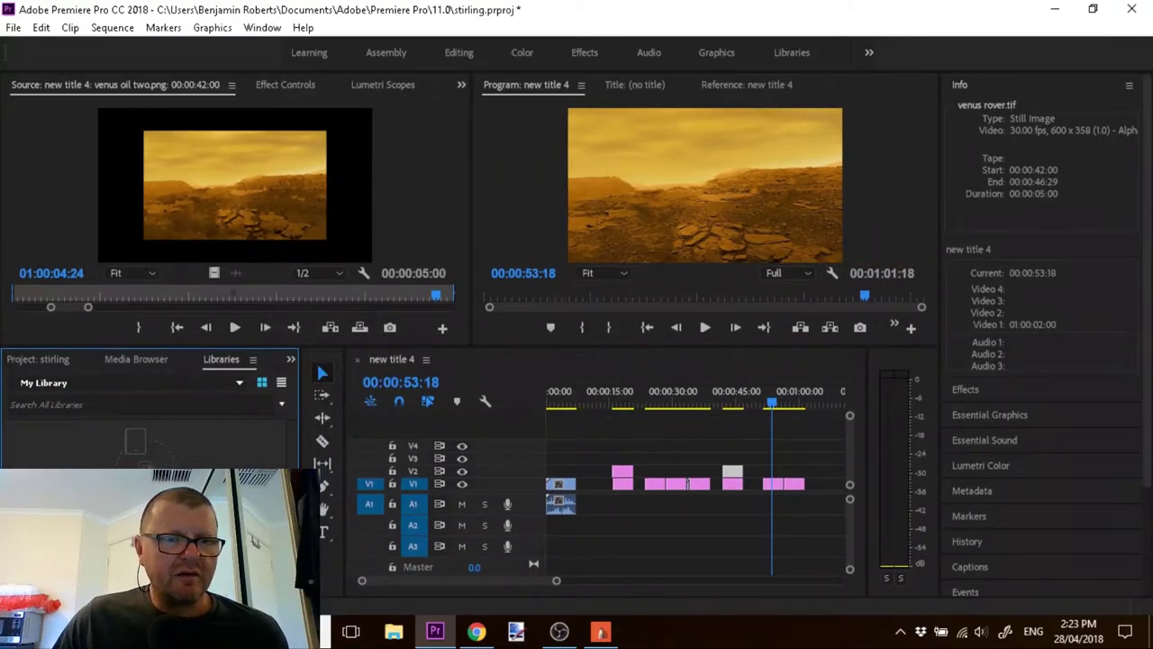
{"action": "left_click", "coordinate": [134, 358]}
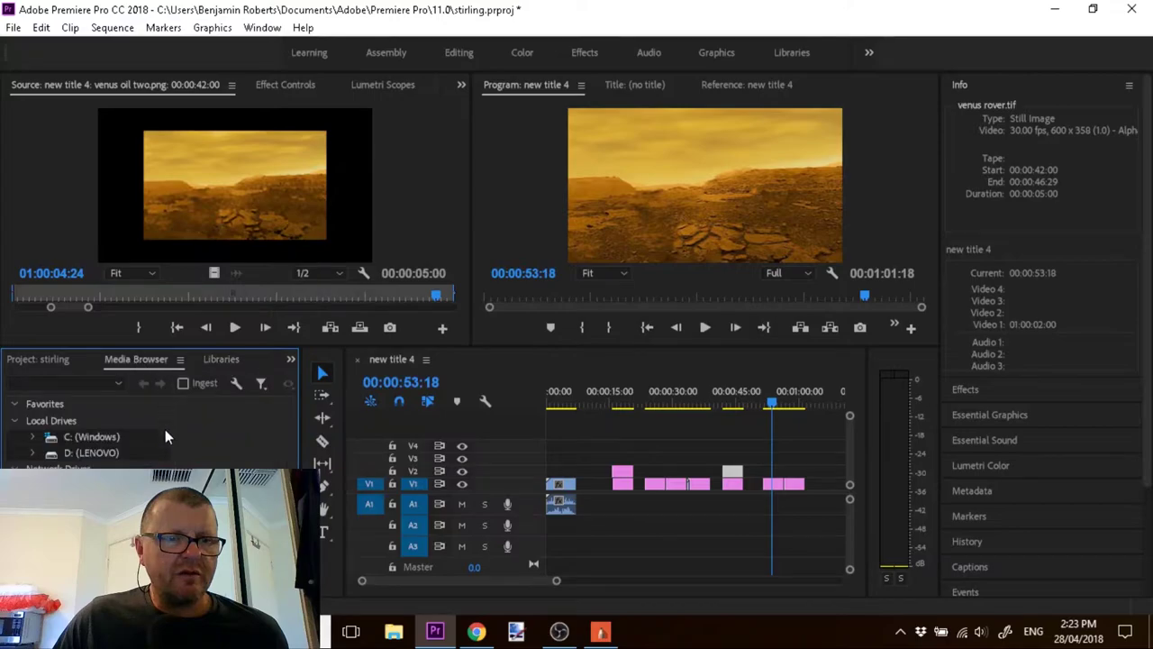
{"action": "left_click", "coordinate": [38, 358]}
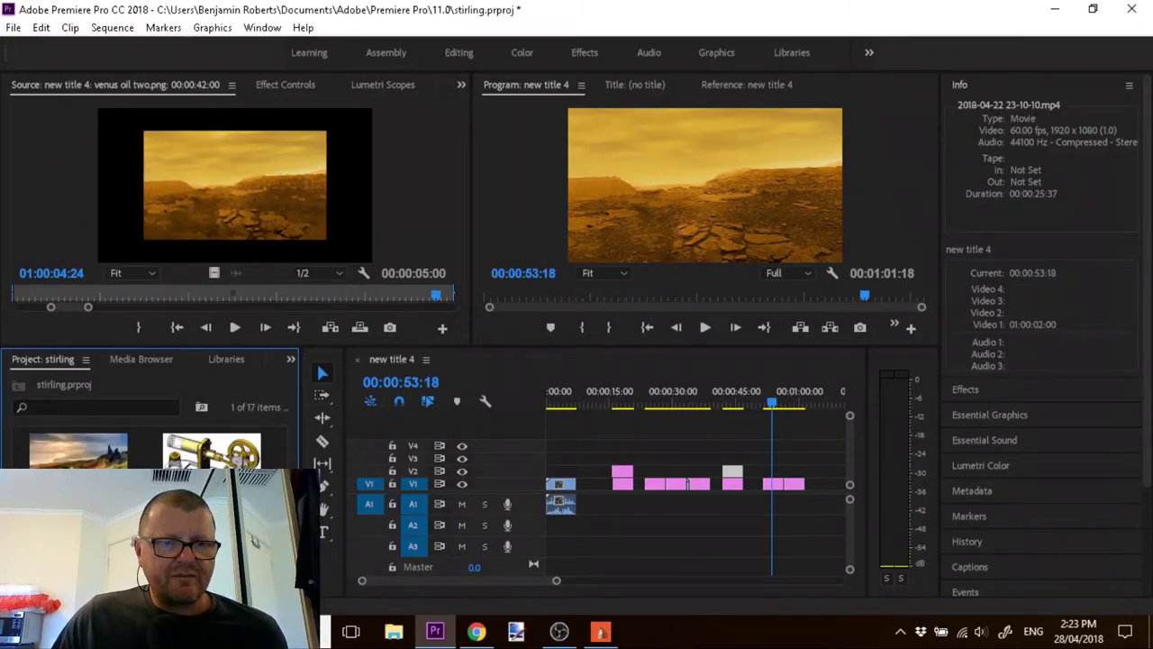
- Append the coloured highland landscape image to the last V1 clip and move the playhead to 00:01:03:24
{"action": "left_click_drag", "start_coordinate": [87, 464], "coordinate": [817, 483]}
{"action": "left_click", "coordinate": [813, 406]}
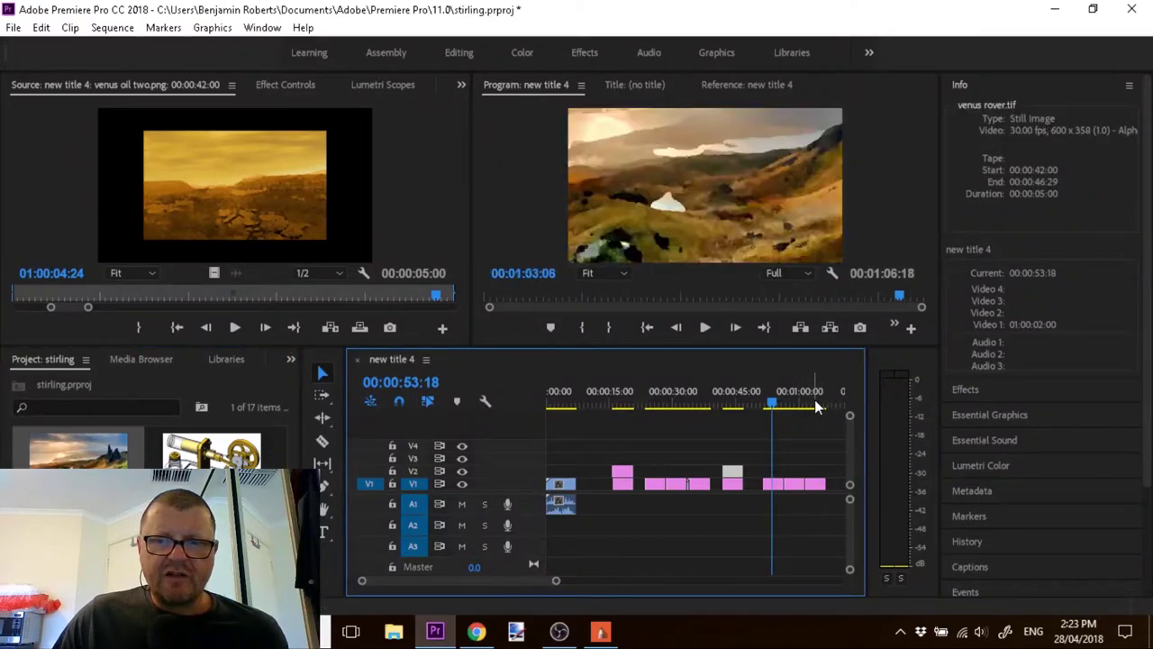
{"action": "left_click_drag", "start_coordinate": [814, 405], "coordinate": [815, 404]}
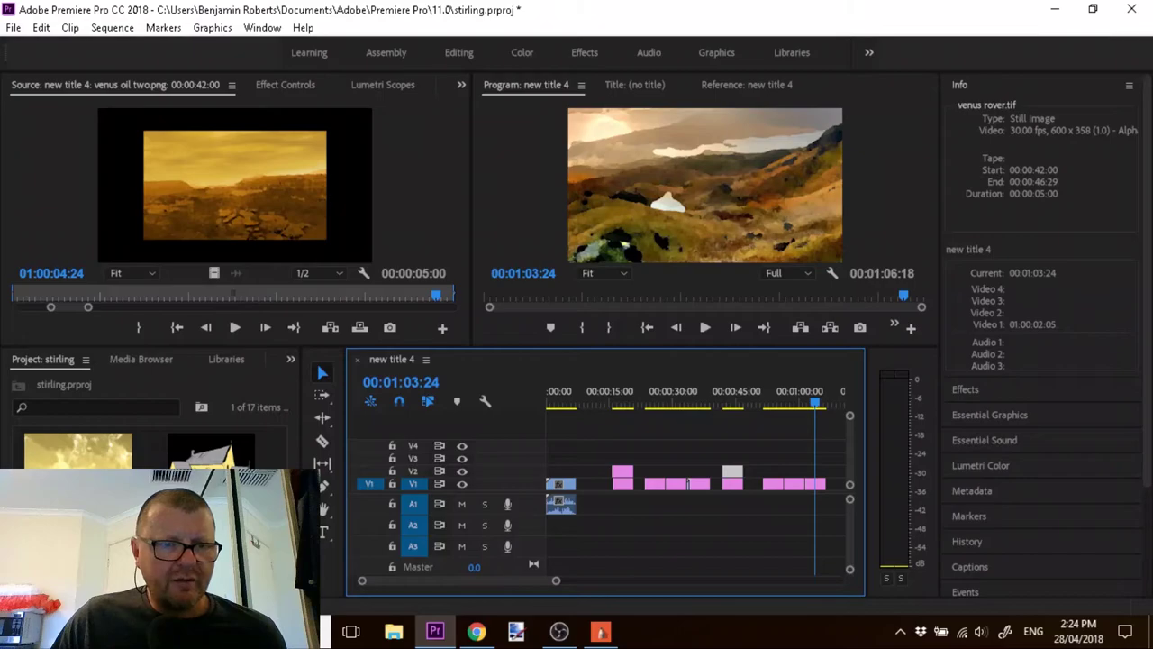
- Place venus.jpg on V3 starting at 00:00:51:18, and at 00:00:53:06 enlarge it until it covers the whole frame
{"action": "left_click_drag", "start_coordinate": [78, 451], "coordinate": [770, 457]}
{"action": "left_click_drag", "start_coordinate": [815, 401], "coordinate": [770, 402]}
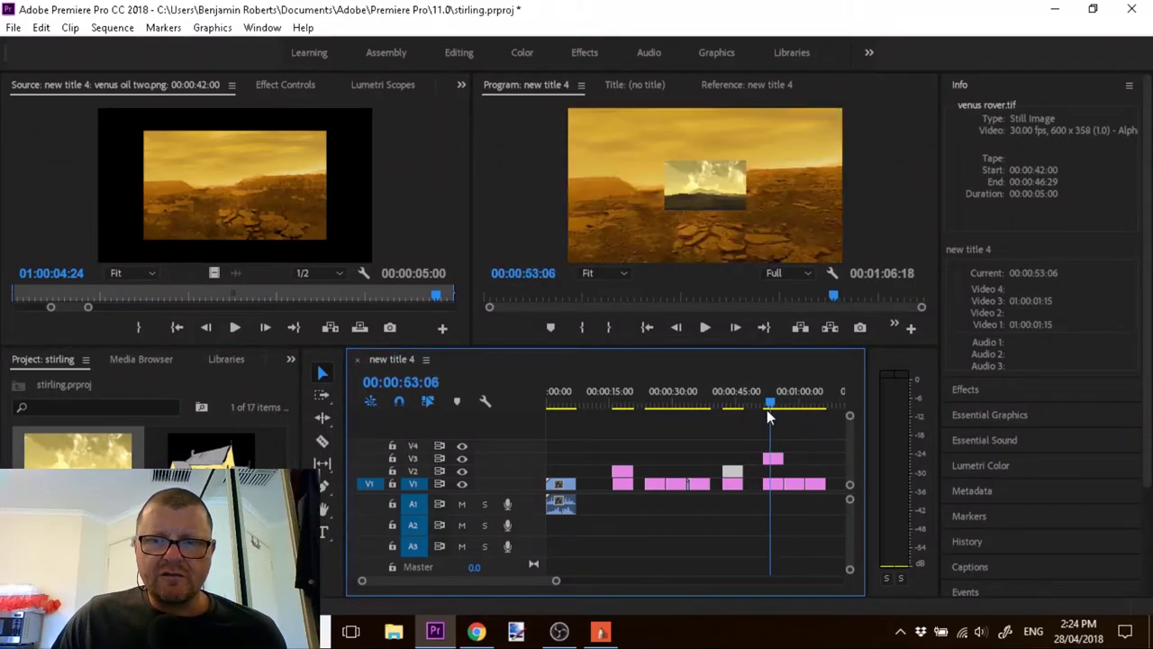
{"action": "left_click", "coordinate": [710, 202]}
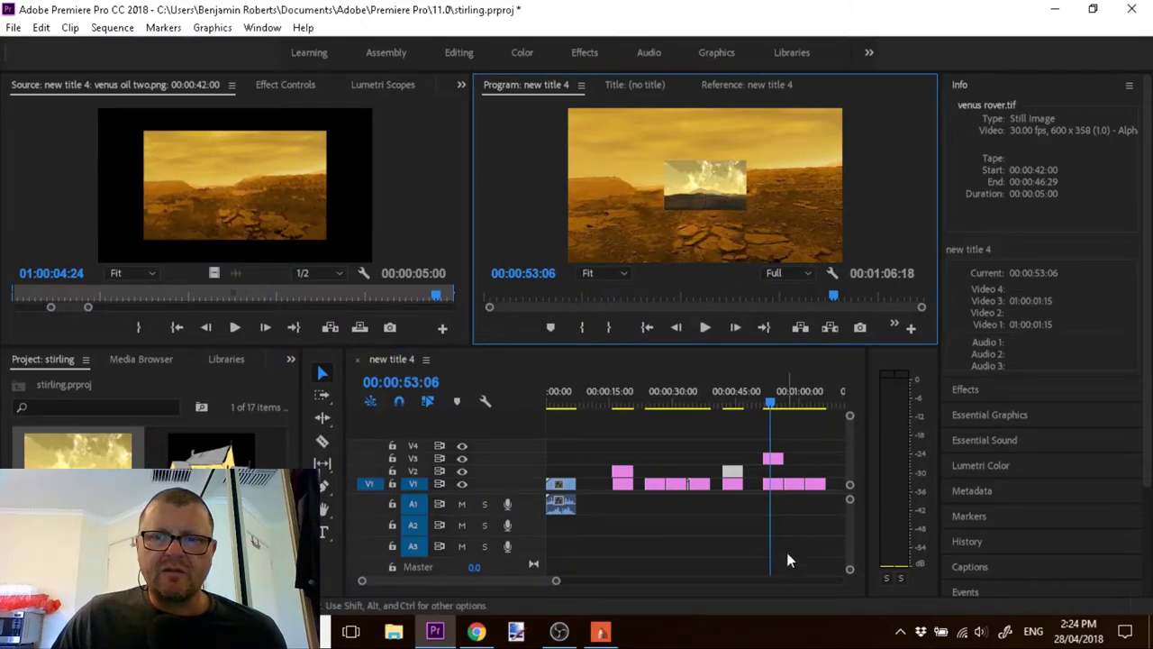
{"action": "left_click", "coordinate": [712, 191]}
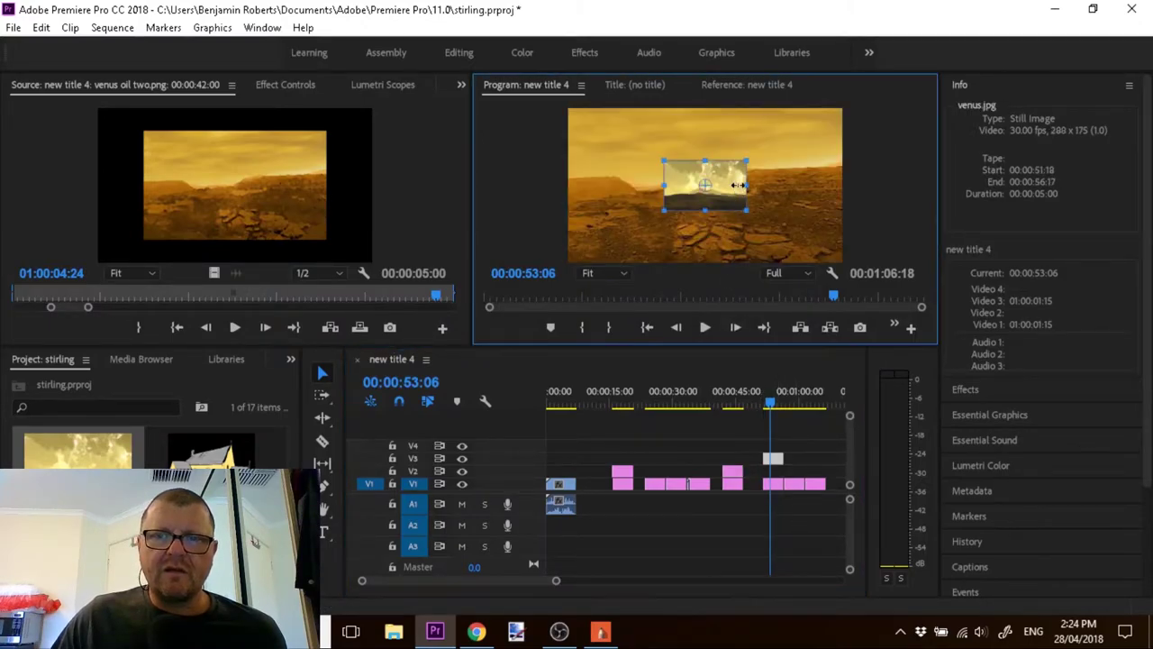
{"action": "left_click_drag", "start_coordinate": [744, 187], "coordinate": [850, 202]}
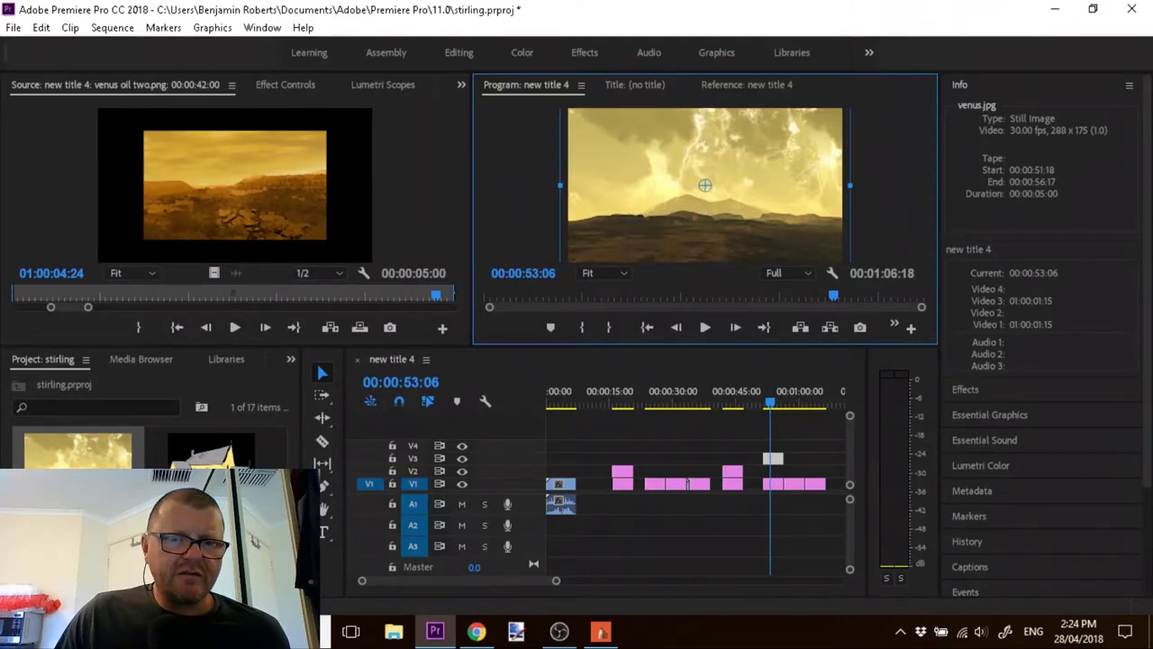
- Add scottish cottage.png to V1 at 00:01:10:11, beyond the last clip, and move the playhead to 00:01:11:11
{"action": "left_click_drag", "start_coordinate": [771, 403], "coordinate": [692, 427]}
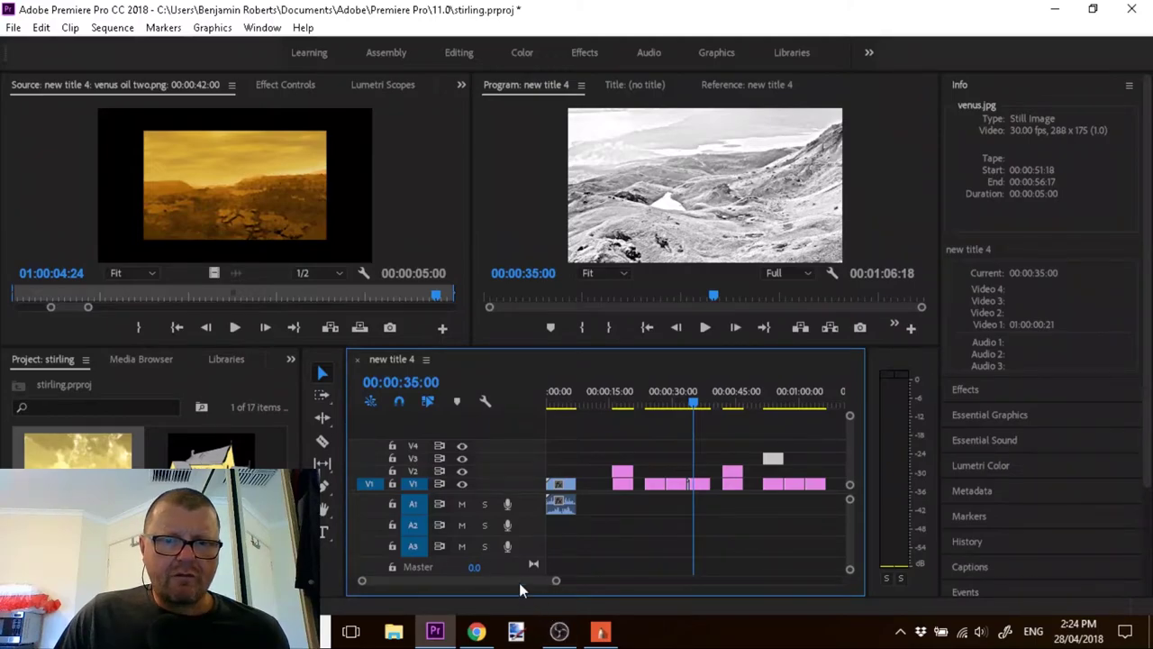
{"action": "left_click_drag", "start_coordinate": [528, 580], "coordinate": [545, 580]}
{"action": "left_click_drag", "start_coordinate": [165, 455], "coordinate": [703, 484]}
{"action": "left_click", "coordinate": [700, 400]}
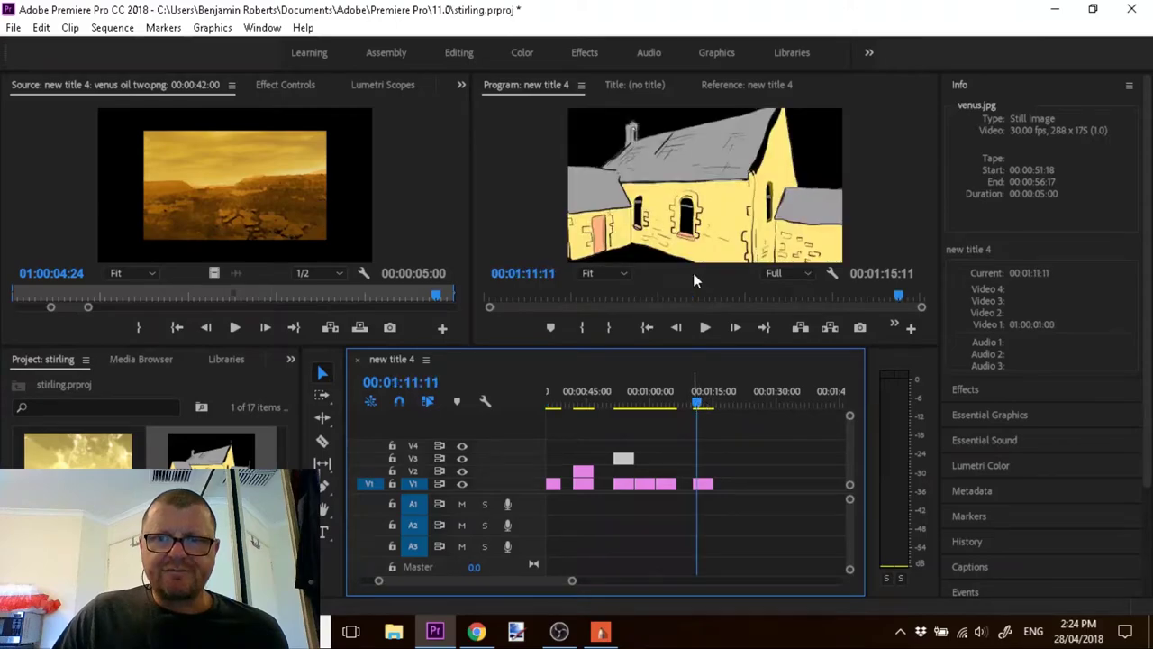
- Scale the Scottish cottage down until the whole building fits in the frame, and move the playhead to 00:01:12:05
{"action": "left_click", "coordinate": [702, 484]}
{"action": "left_click", "coordinate": [733, 230]}
{"action": "left_click_drag", "start_coordinate": [878, 185], "coordinate": [827, 204]}
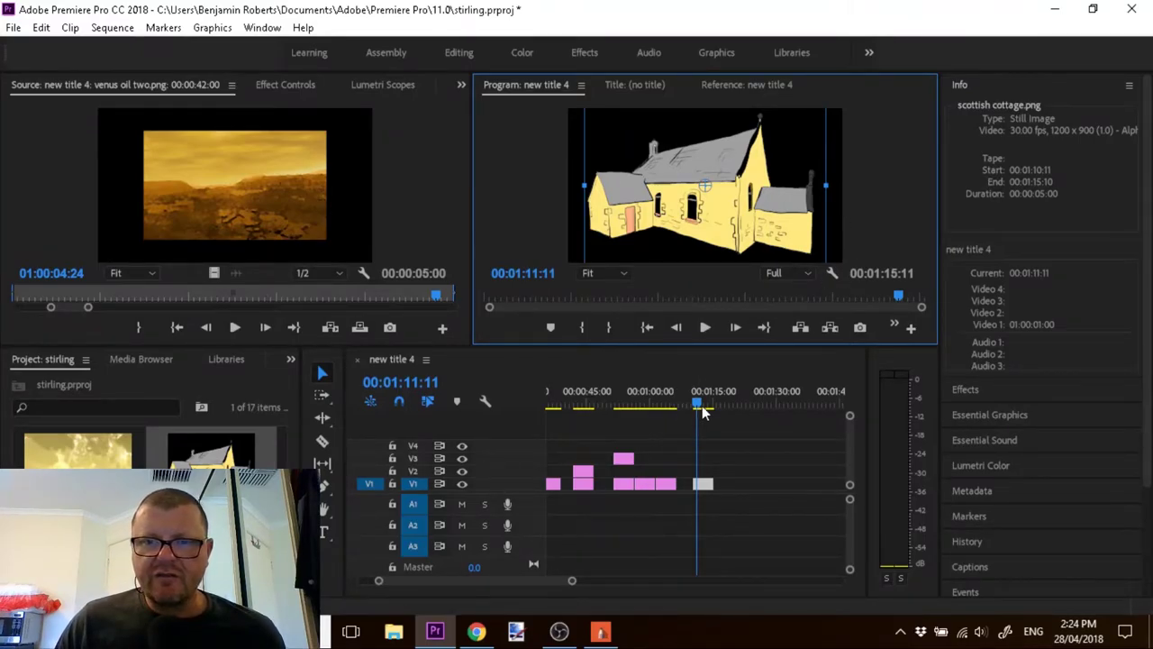
{"action": "left_click_drag", "start_coordinate": [698, 401], "coordinate": [701, 403]}
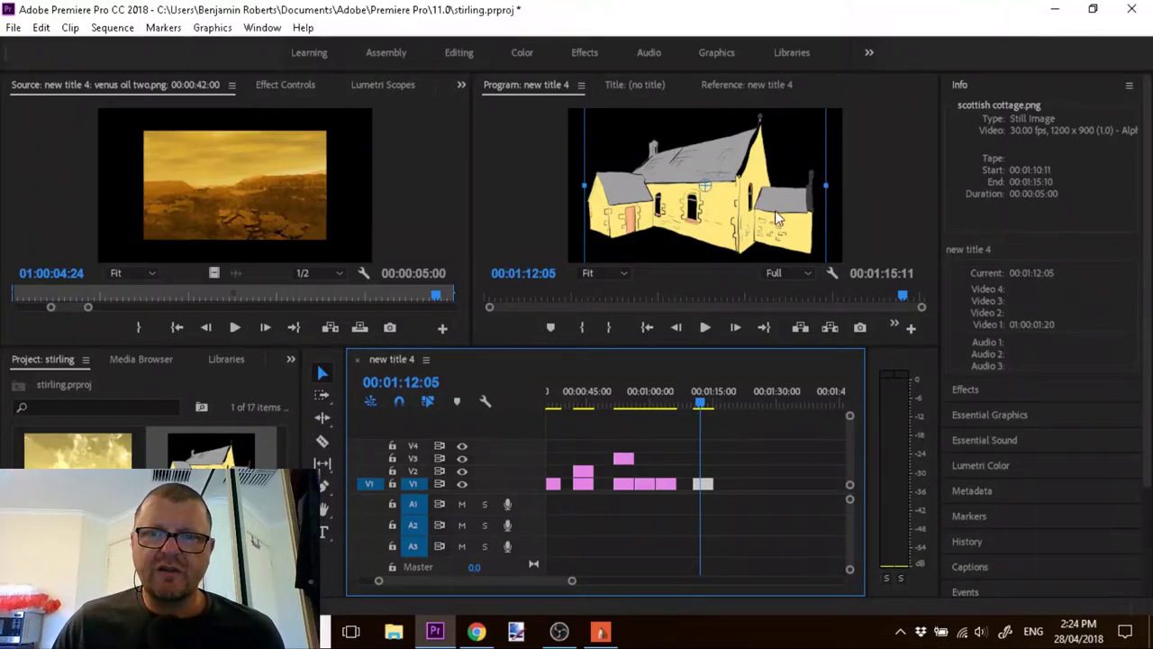
- Resize the preview area to show the cottage larger while keeping the timeline in view, and move the playhead to 00:00:40:06
{"action": "left_click_drag", "start_coordinate": [748, 347], "coordinate": [766, 556]}
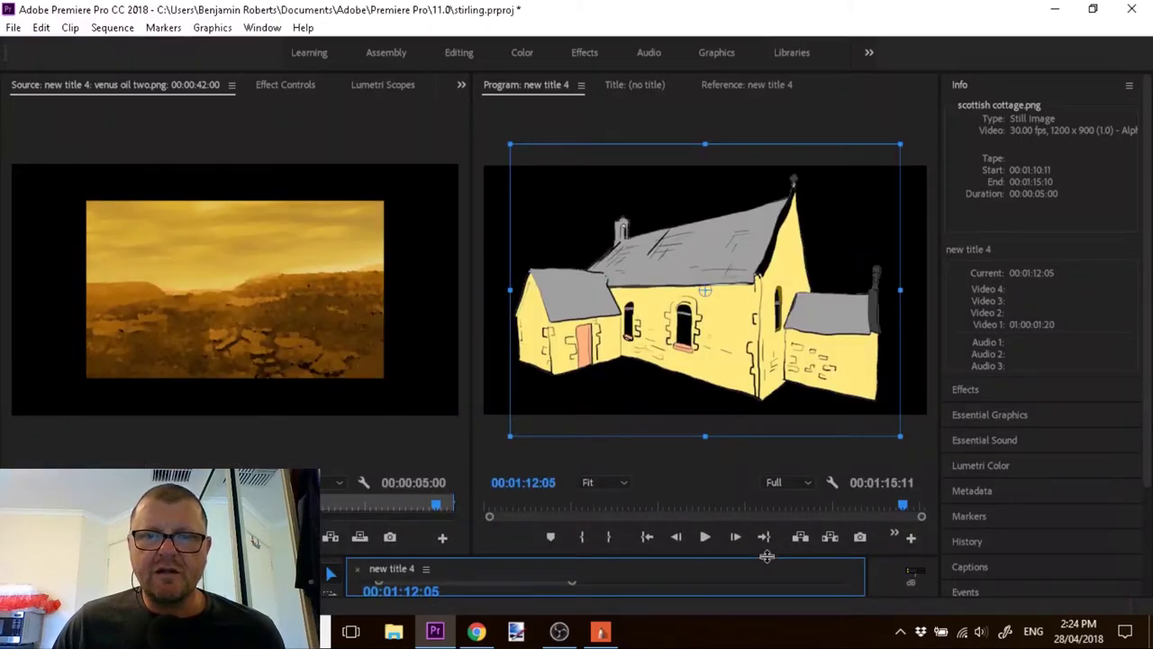
{"action": "left_click_drag", "start_coordinate": [767, 556], "coordinate": [802, 433]}
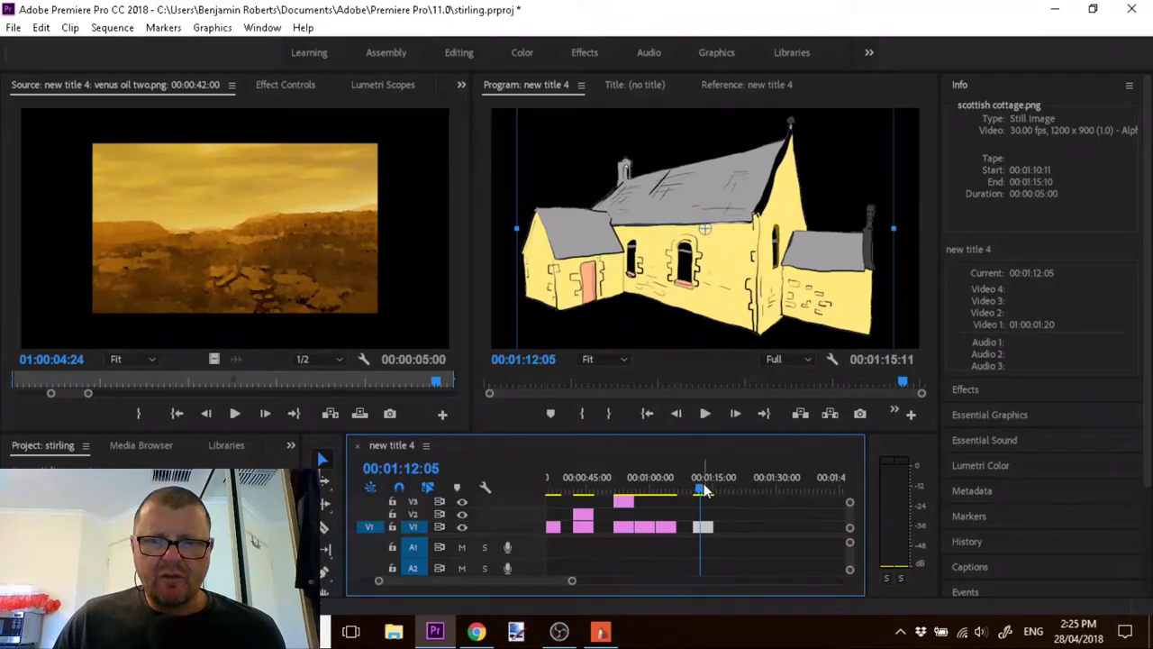
{"action": "mouse_move", "coordinate": [706, 490]}
{"action": "left_mouse_down"}
{"action": "mouse_move", "coordinate": [590, 497]}
{"action": "mouse_move", "coordinate": [550, 515]}
{"action": "mouse_move", "coordinate": [508, 505]}
{"action": "mouse_move", "coordinate": [746, 477]}
{"action": "mouse_move", "coordinate": [657, 480]}
{"action": "mouse_move", "coordinate": [715, 484]}
{"action": "left_mouse_up"}
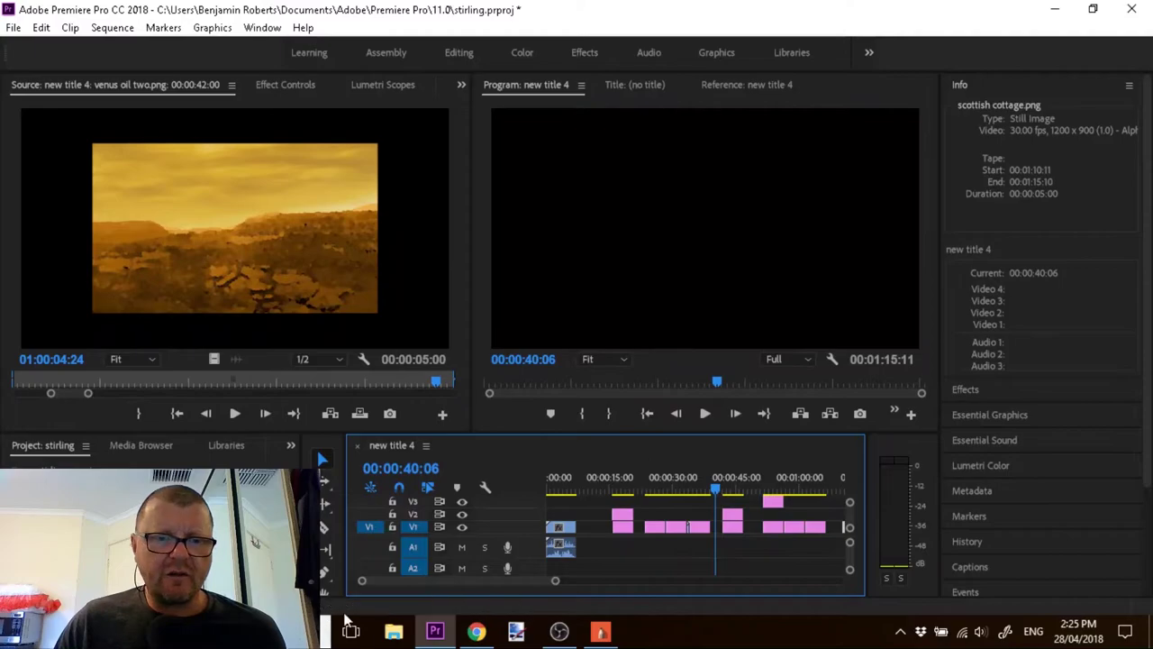
- Browse the list of installed programs and expand the Evernote folder
{"action": "key", "text": "super"}
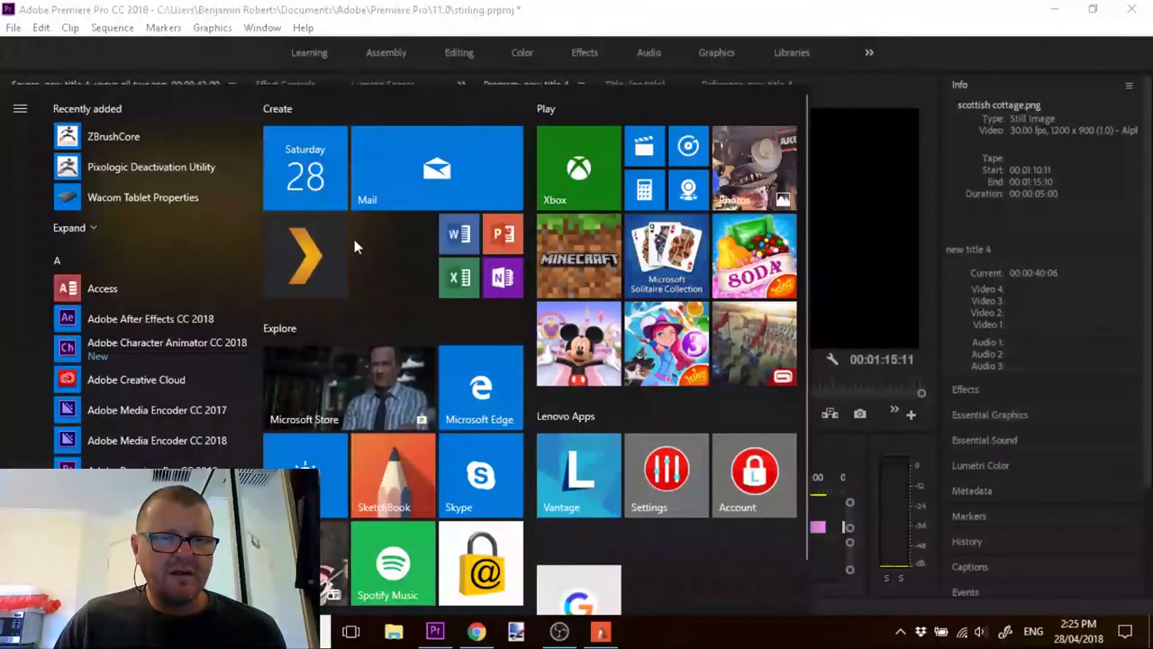
{"action": "scroll", "coordinate": [144, 433], "scroll_direction": "down", "scroll_amount": 15}
{"action": "scroll", "coordinate": [144, 270], "scroll_direction": "down", "scroll_amount": 3}
{"action": "scroll", "coordinate": [144, 271], "scroll_direction": "up", "scroll_amount": 15}
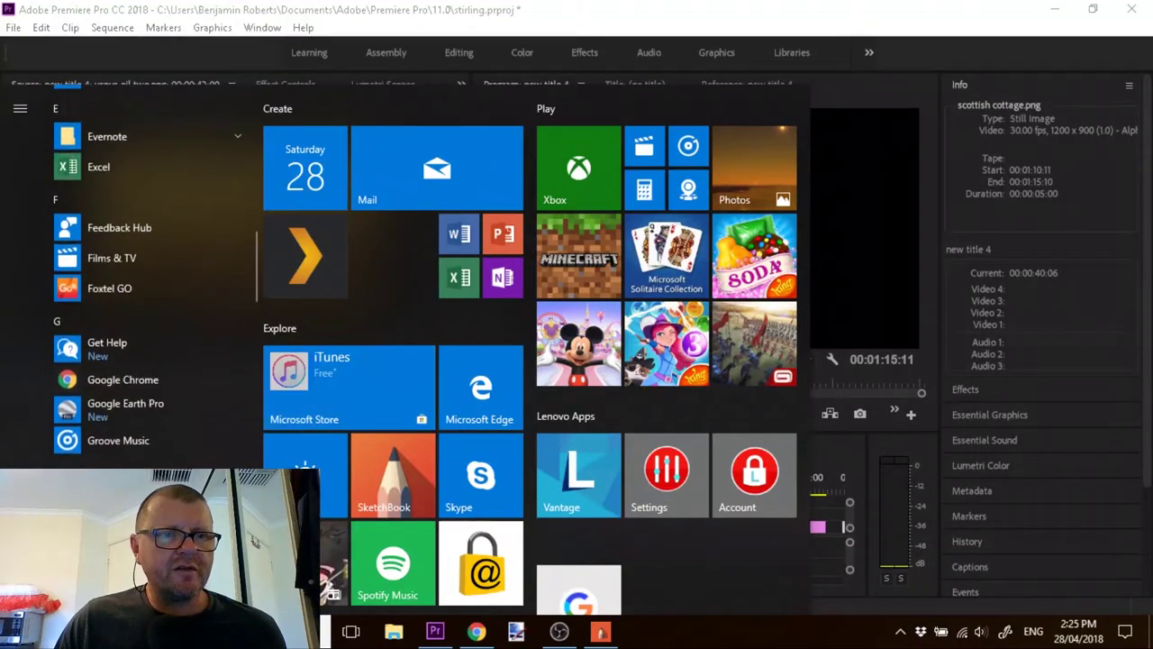
{"action": "scroll", "coordinate": [144, 270], "scroll_direction": "up", "scroll_amount": 5}
{"action": "left_click", "coordinate": [134, 454]}
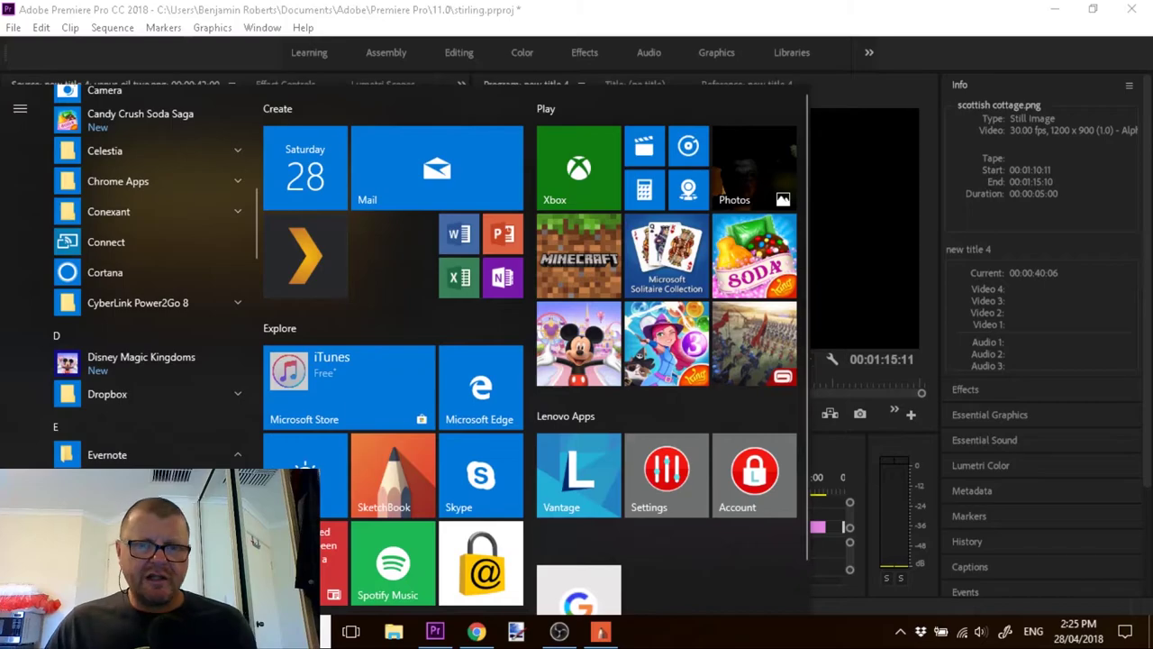
{"action": "key", "text": "Escape"}
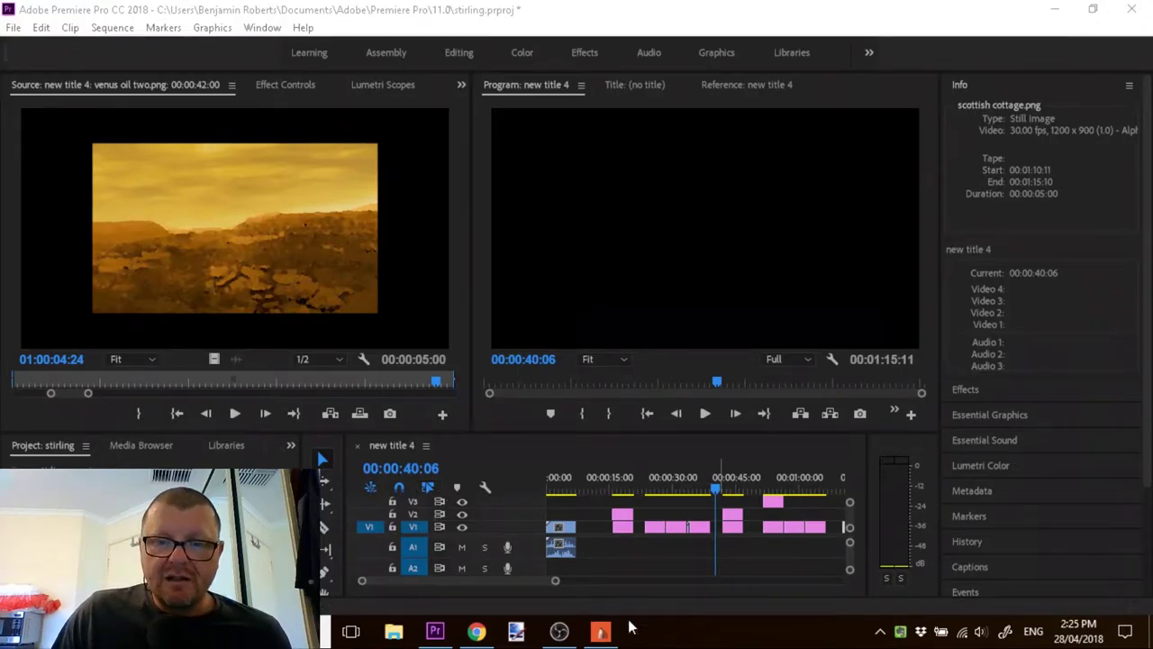
- Close SketchBook, switch to Chrome, and go to the headline of the Planetaria article "The metallic snows of Venus"
{"action": "mouse_move", "coordinate": [603, 633]}
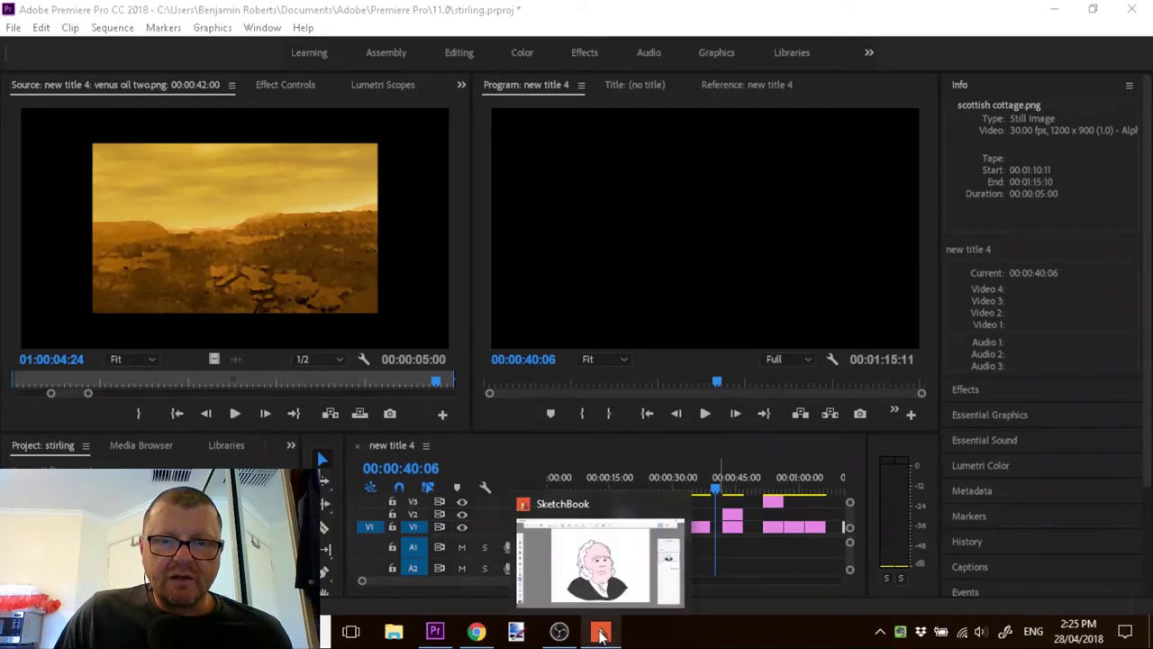
{"action": "left_click", "coordinate": [677, 506]}
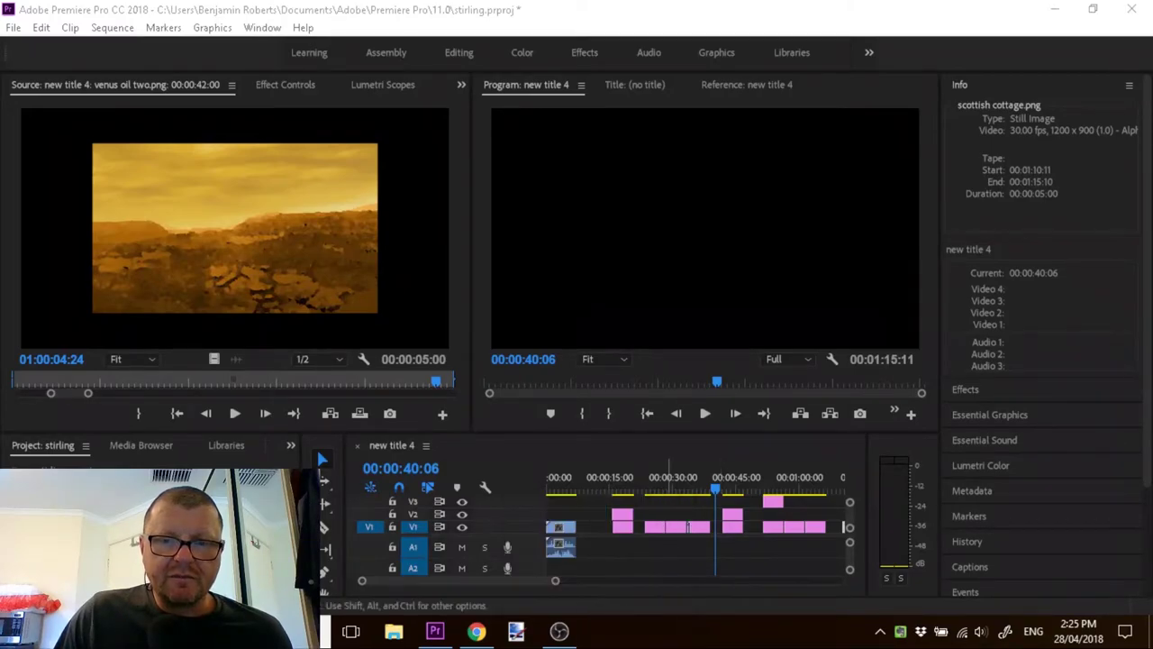
{"action": "left_click", "coordinate": [474, 635]}
{"action": "key", "text": "ctrl+Tab"}
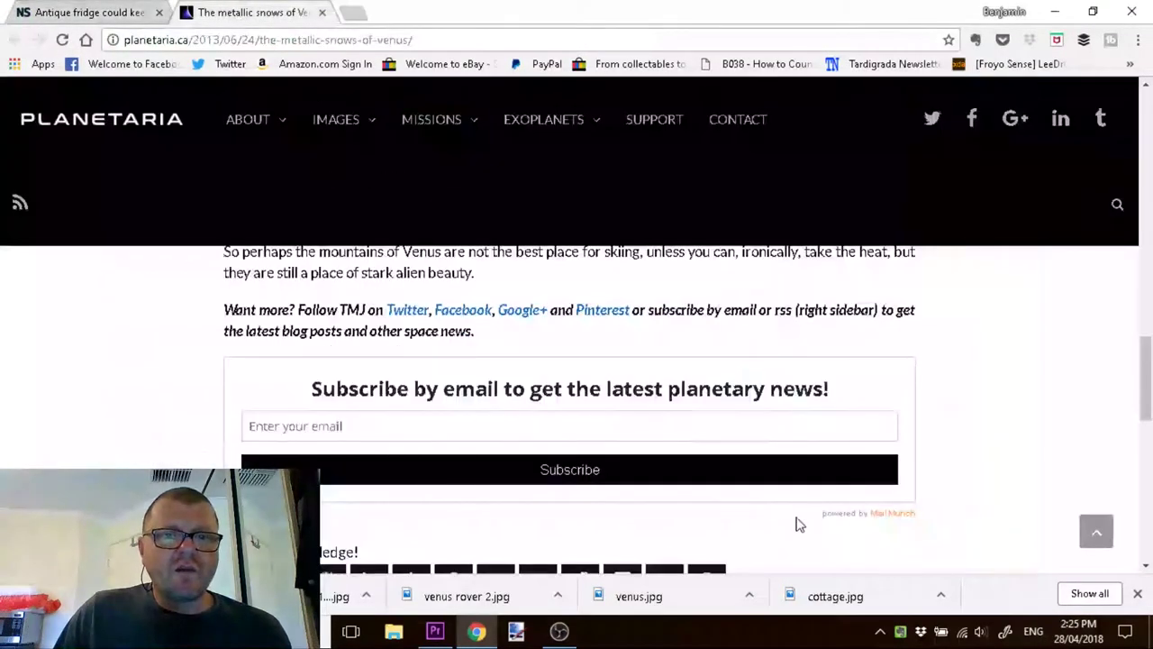
{"action": "scroll", "coordinate": [1043, 381], "scroll_direction": "down", "scroll_amount": 8}
{"action": "scroll", "coordinate": [1042, 381], "scroll_direction": "up", "scroll_amount": 5}
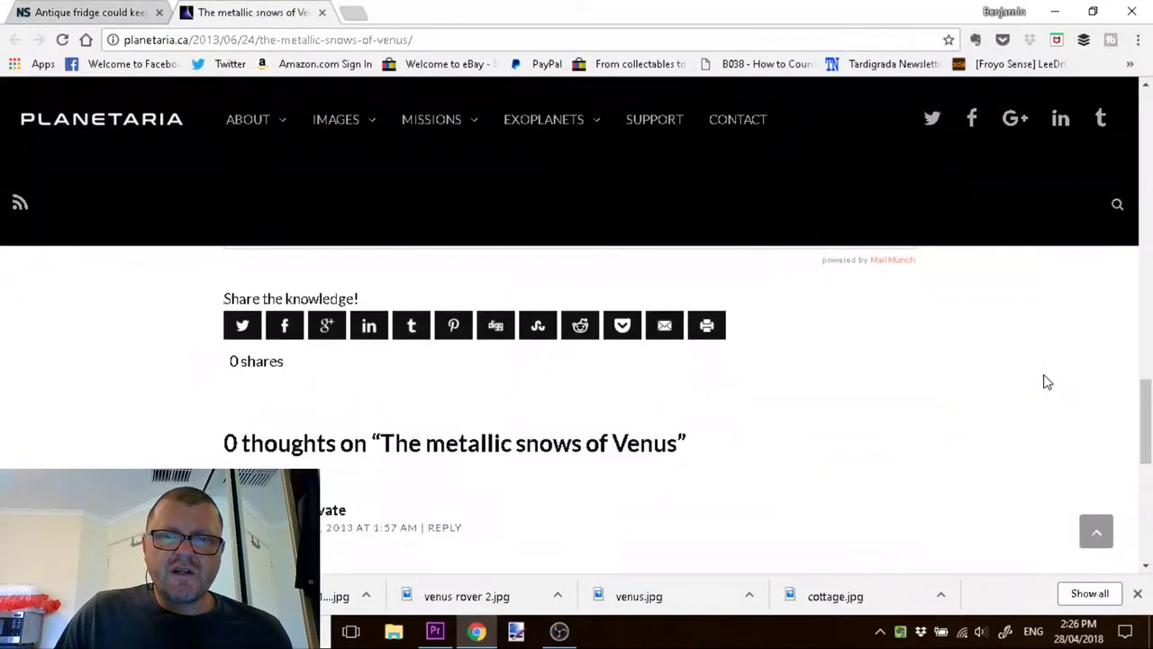
{"action": "scroll", "coordinate": [1045, 382], "scroll_direction": "up", "scroll_amount": 15}
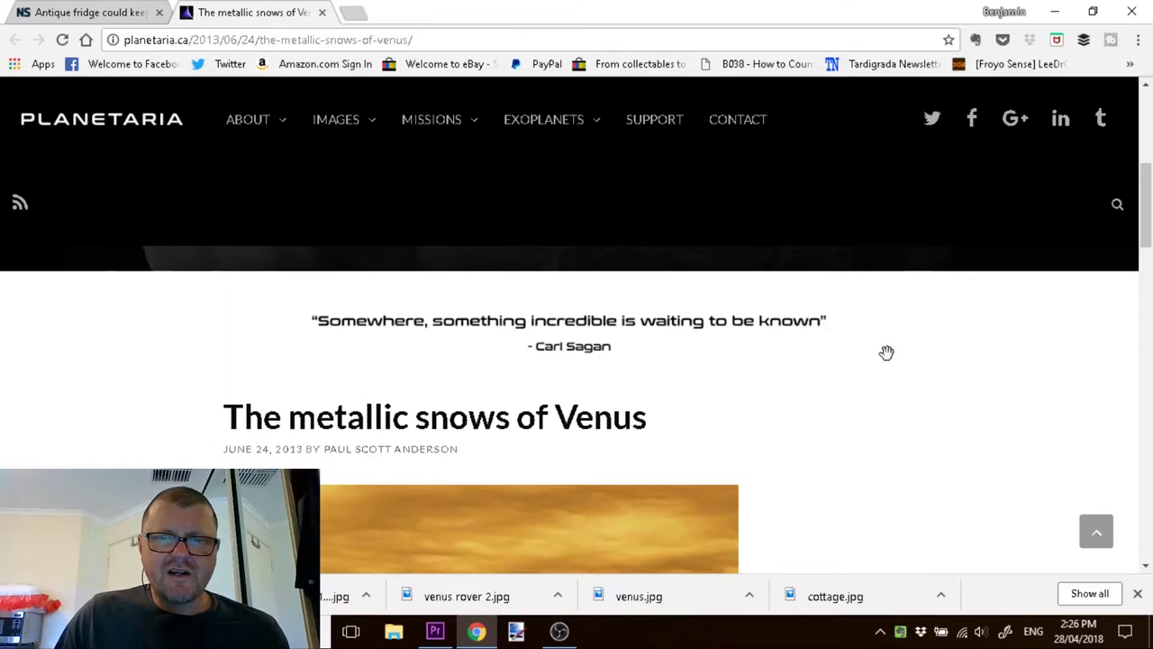
{"action": "scroll", "coordinate": [901, 360], "scroll_direction": "down", "scroll_amount": 2}
{"action": "scroll", "coordinate": [915, 364], "scroll_direction": "up", "scroll_amount": 1}
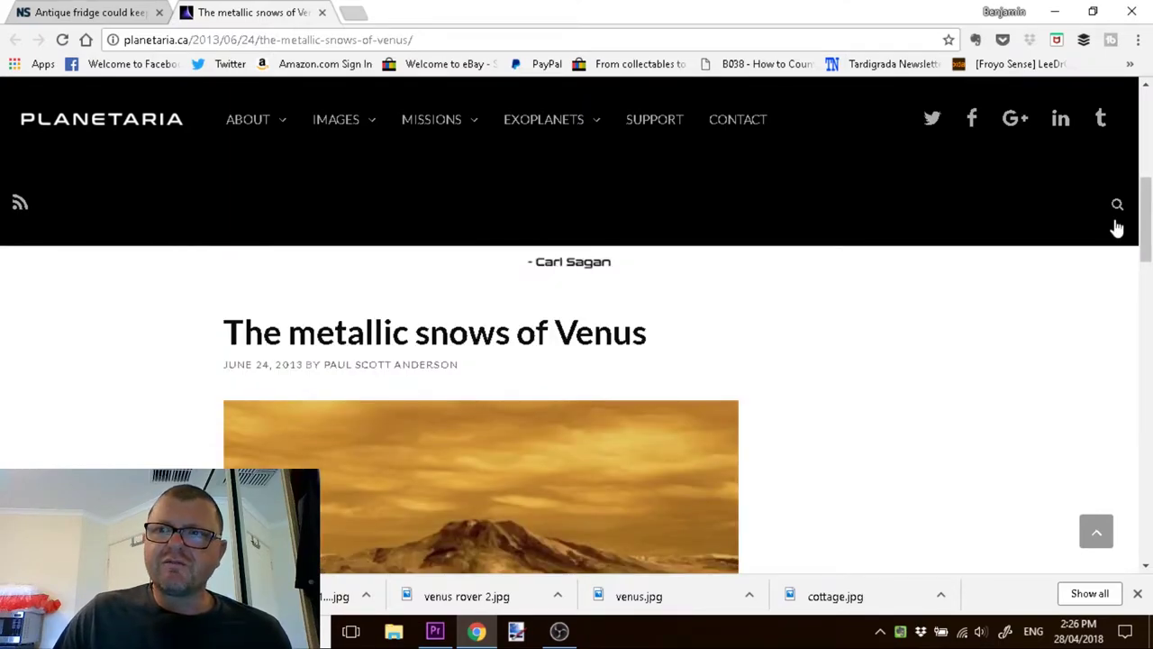
- Enlarge the article page by three zoom levels and bring the Venus mountain image into view
{"action": "left_click", "coordinate": [1138, 42]}
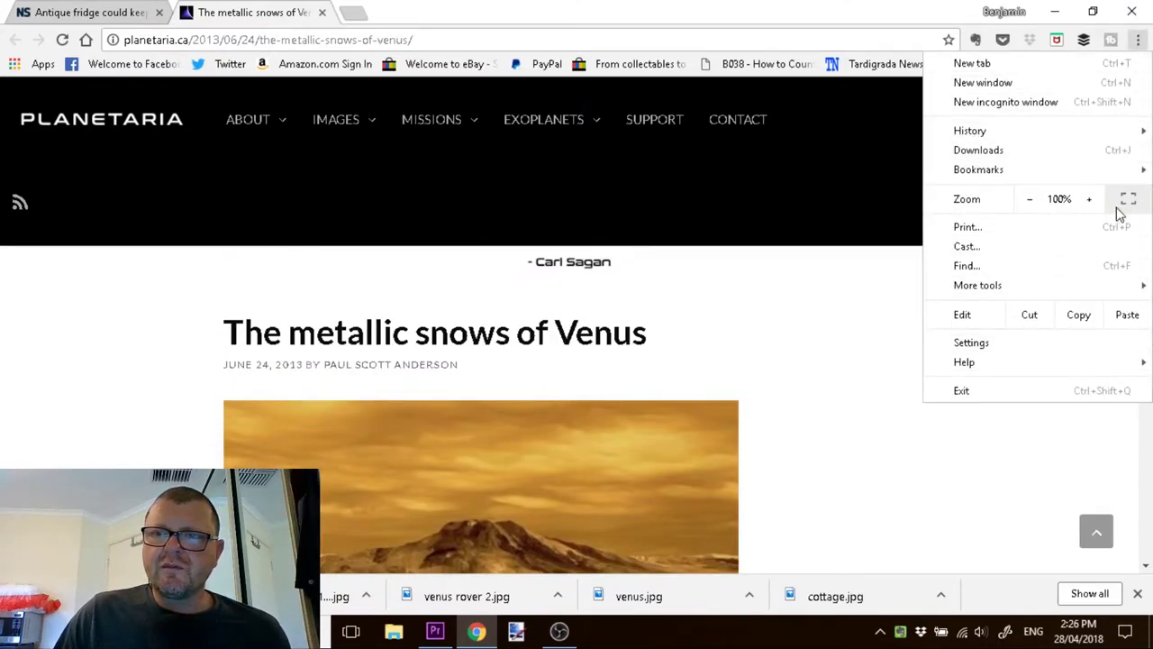
{"action": "left_click", "coordinate": [1089, 199]}
{"action": "left_click", "coordinate": [1089, 200]}
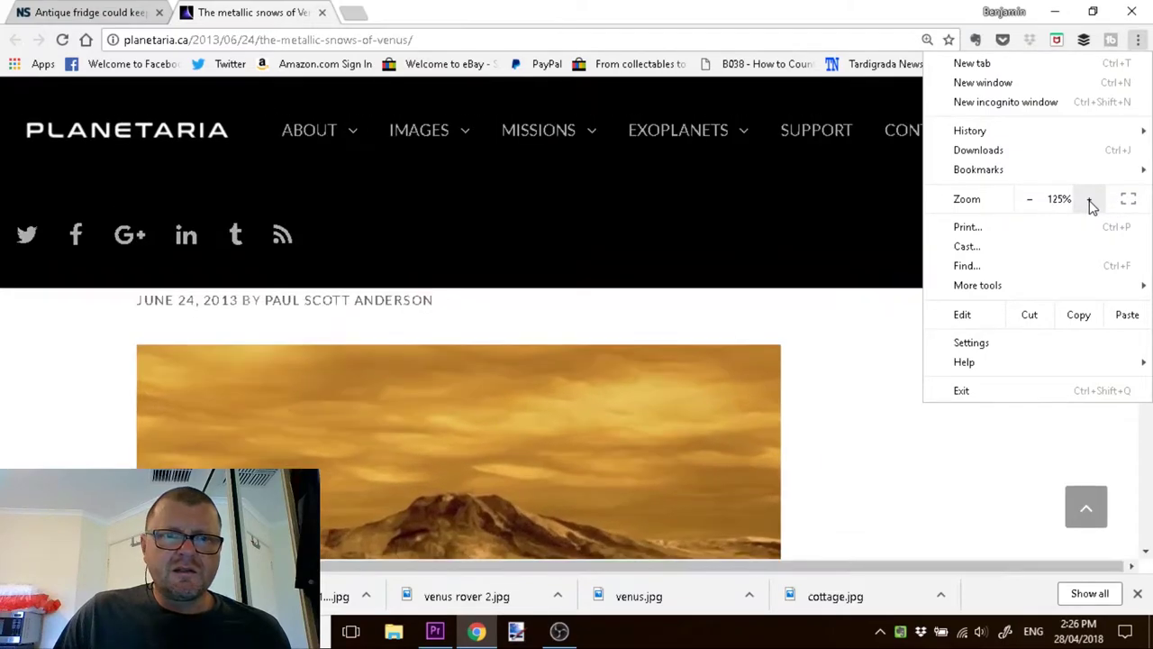
{"action": "left_click", "coordinate": [1090, 199]}
{"action": "left_click", "coordinate": [833, 418]}
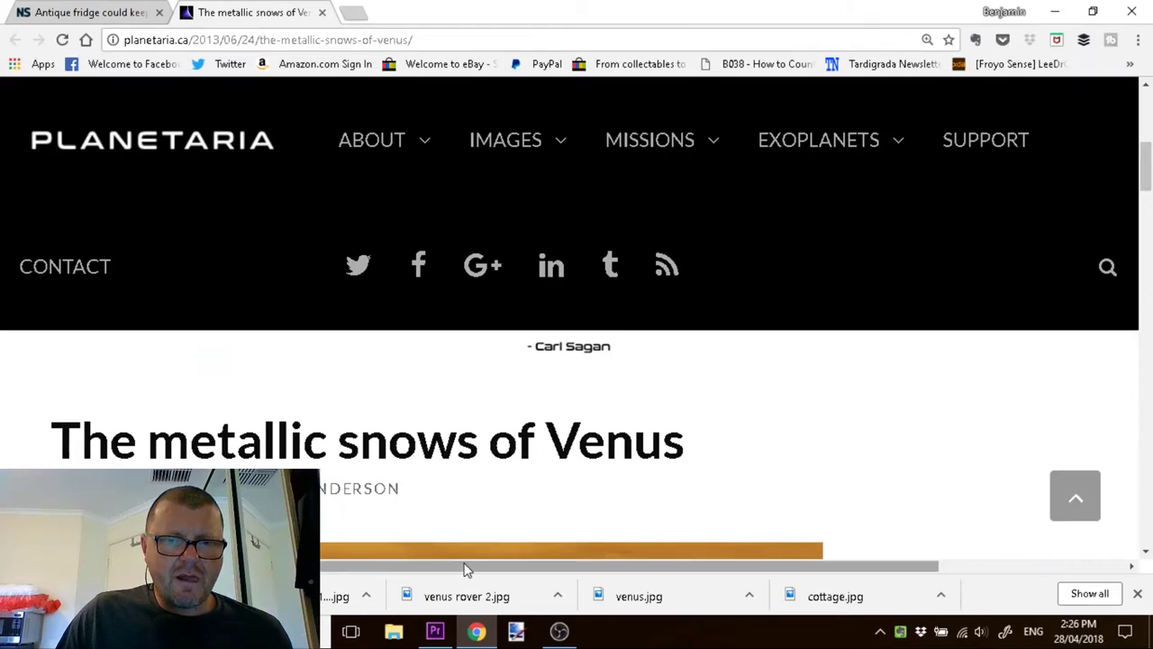
{"action": "scroll", "coordinate": [657, 442], "scroll_direction": "down", "scroll_amount": 2}
{"action": "scroll", "coordinate": [657, 442], "scroll_direction": "down", "scroll_amount": 3}
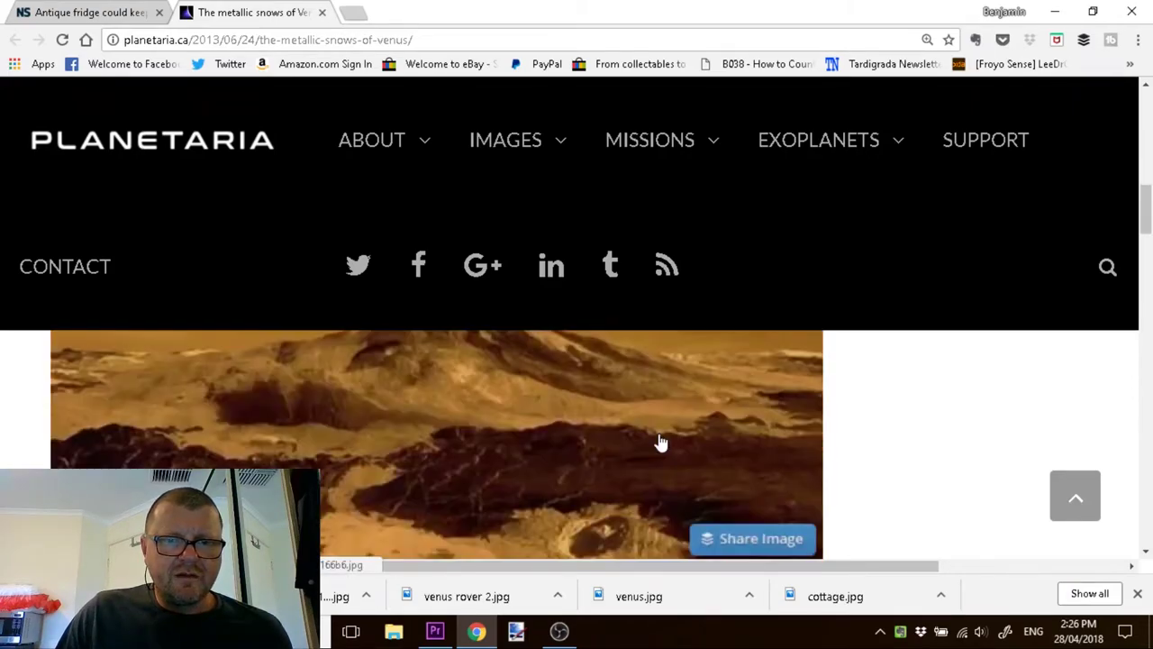
- Examine the Venus mountain image and read the article's paragraphs on metallic snow, surface temperatures, sunlight and carbon dioxide snow
{"action": "scroll", "coordinate": [657, 443], "scroll_direction": "up", "scroll_amount": 2}
{"action": "scroll", "coordinate": [663, 441], "scroll_direction": "down", "scroll_amount": 1}
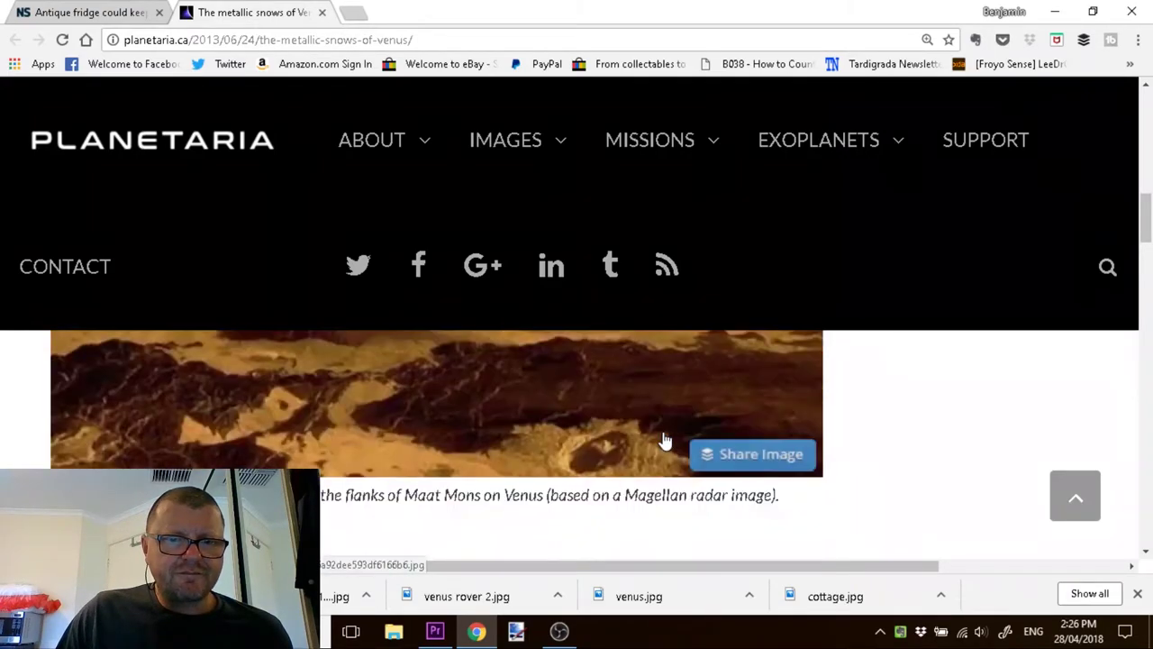
{"action": "scroll", "coordinate": [1024, 424], "scroll_direction": "up", "scroll_amount": 2}
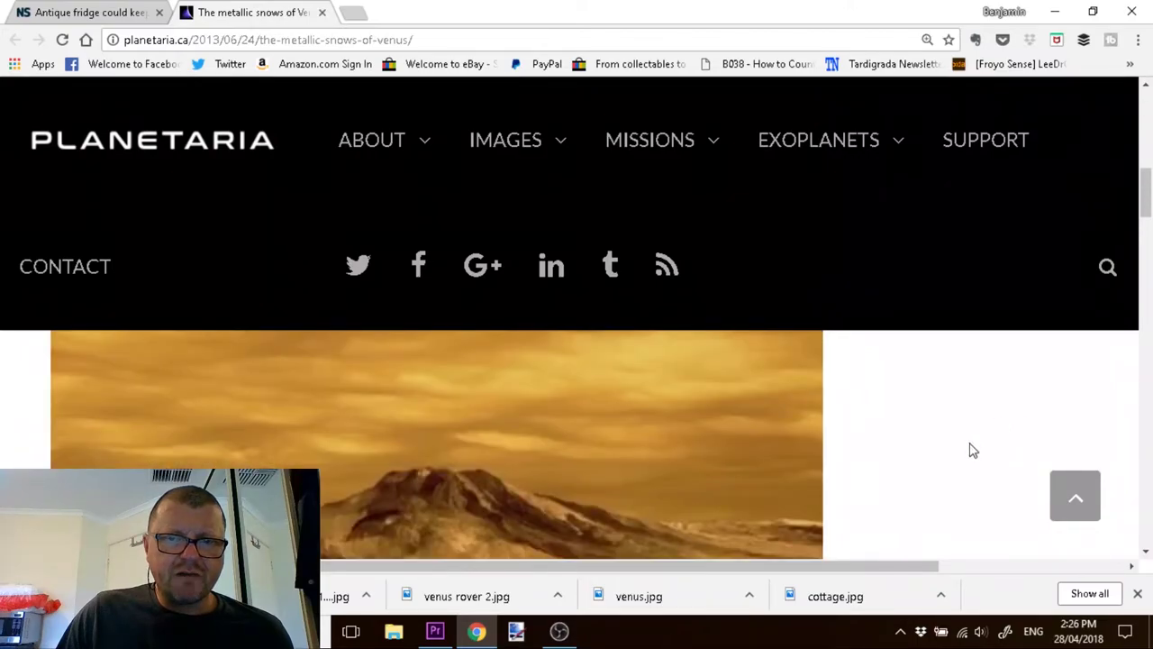
{"action": "scroll", "coordinate": [964, 447], "scroll_direction": "down", "scroll_amount": 5}
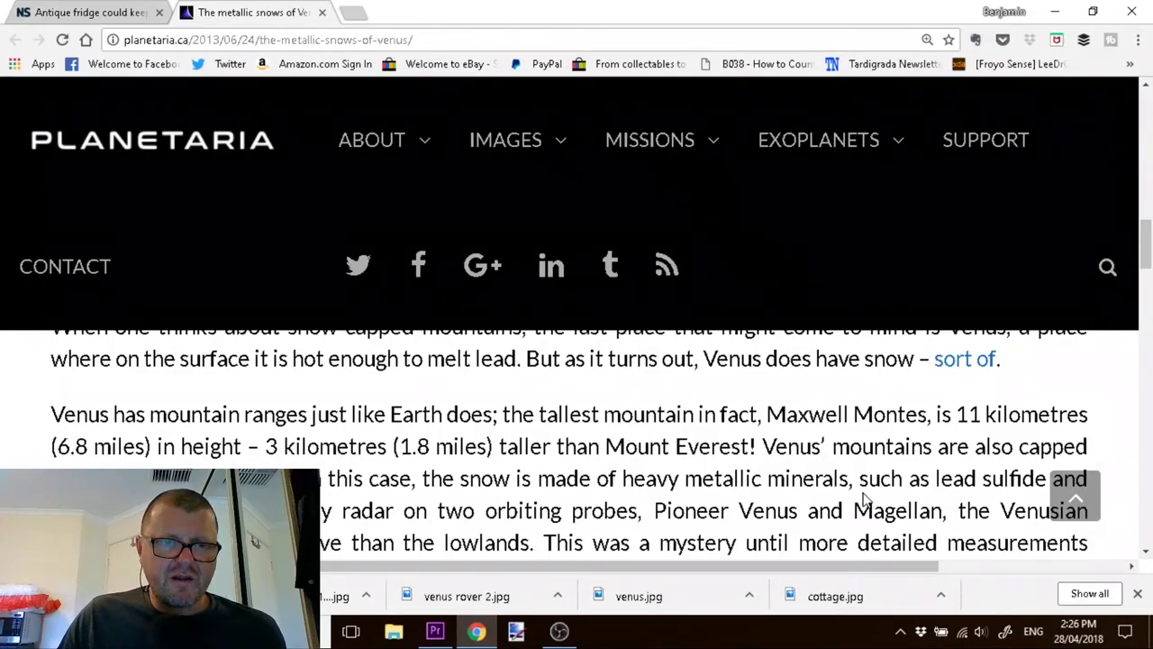
{"action": "scroll", "coordinate": [865, 489], "scroll_direction": "down", "scroll_amount": 1}
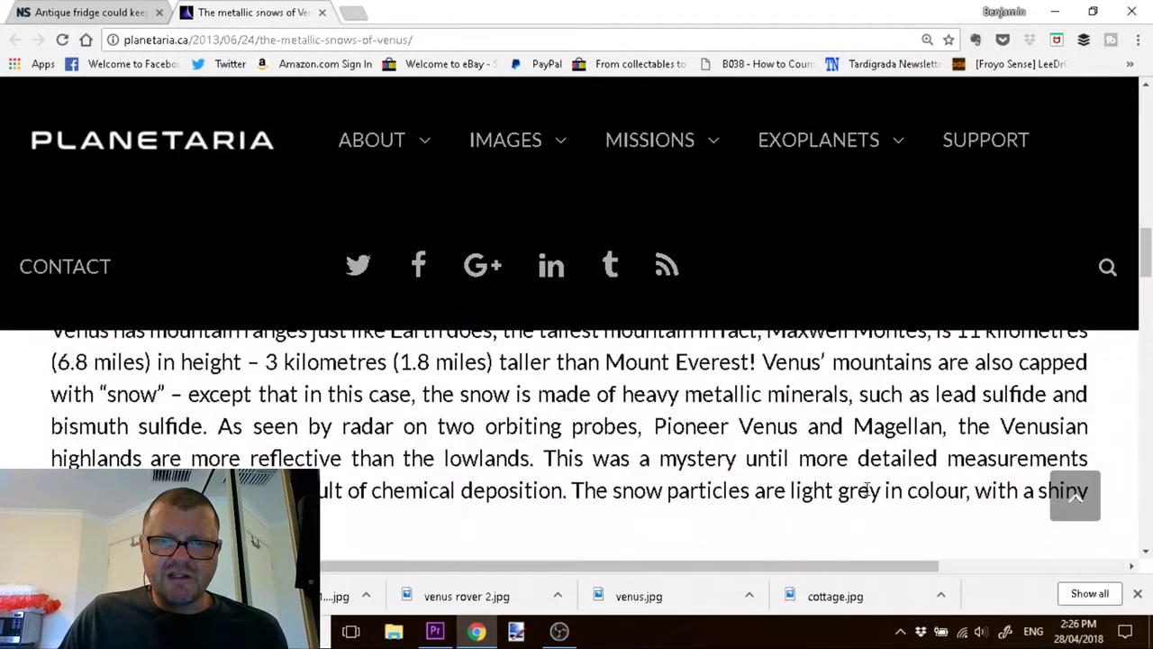
{"action": "scroll", "coordinate": [802, 493], "scroll_direction": "down", "scroll_amount": 1}
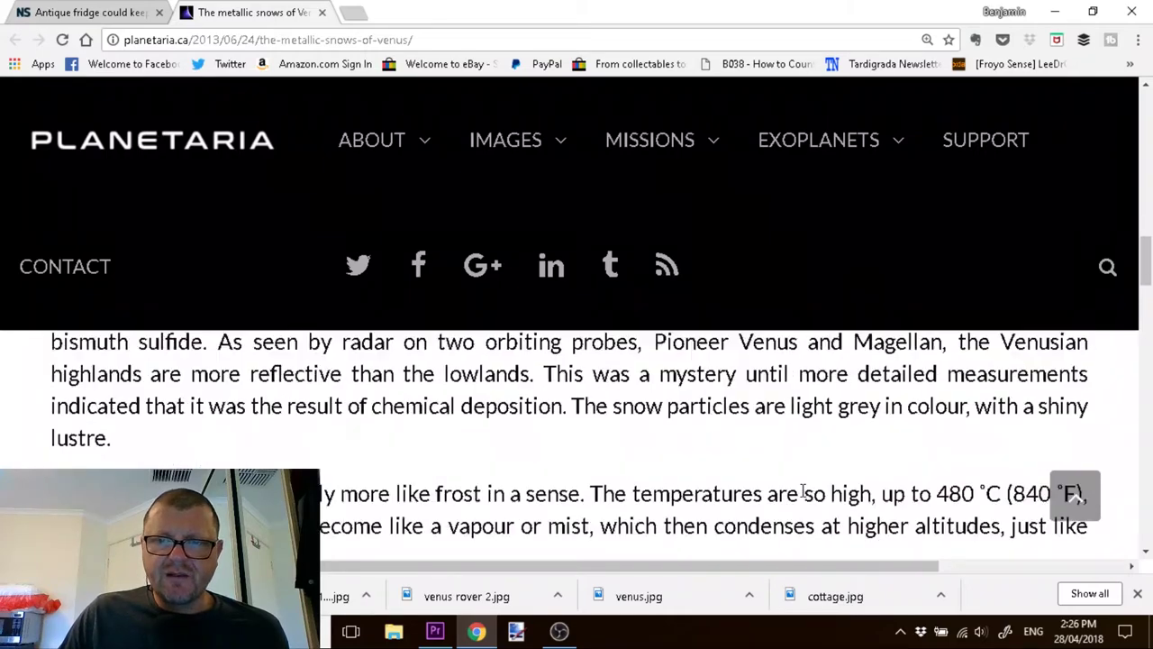
{"action": "scroll", "coordinate": [804, 491], "scroll_direction": "up", "scroll_amount": 1}
{"action": "scroll", "coordinate": [804, 491], "scroll_direction": "down", "scroll_amount": 4}
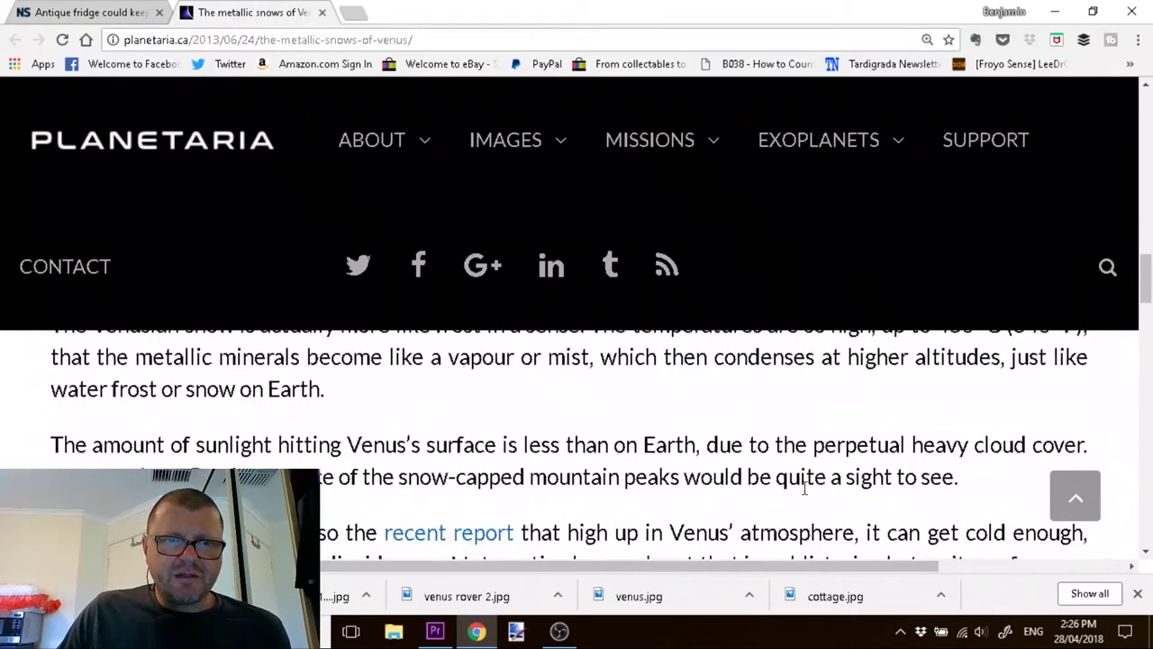
{"action": "scroll", "coordinate": [804, 491], "scroll_direction": "up", "scroll_amount": 3}
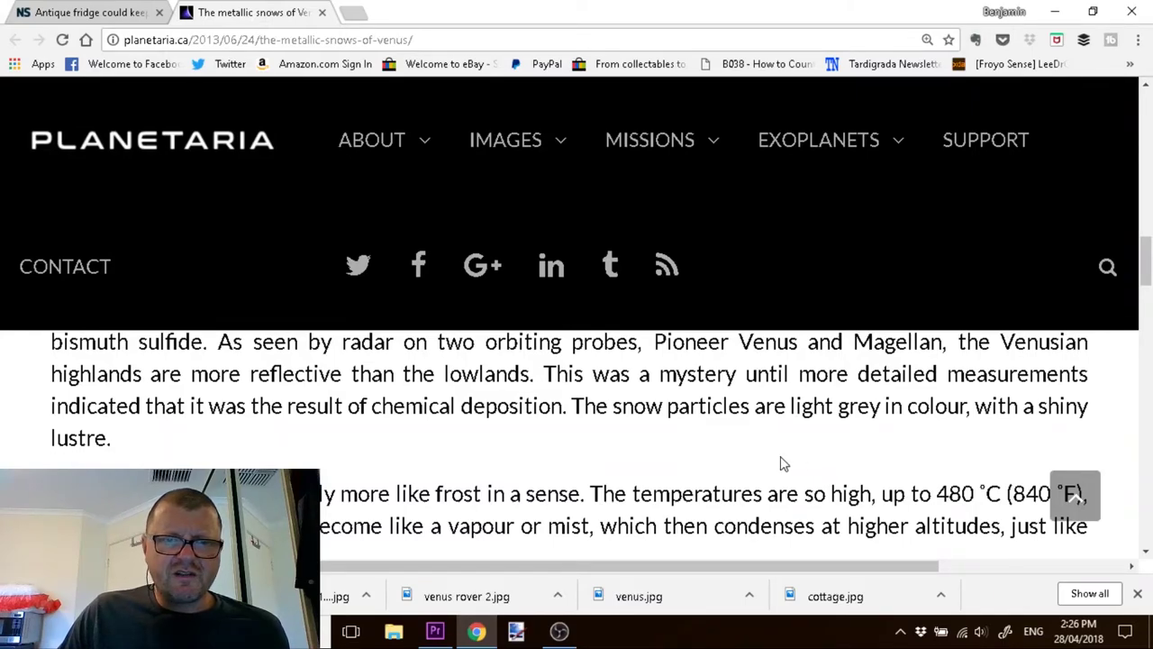
{"action": "scroll", "coordinate": [782, 464], "scroll_direction": "down", "scroll_amount": 1}
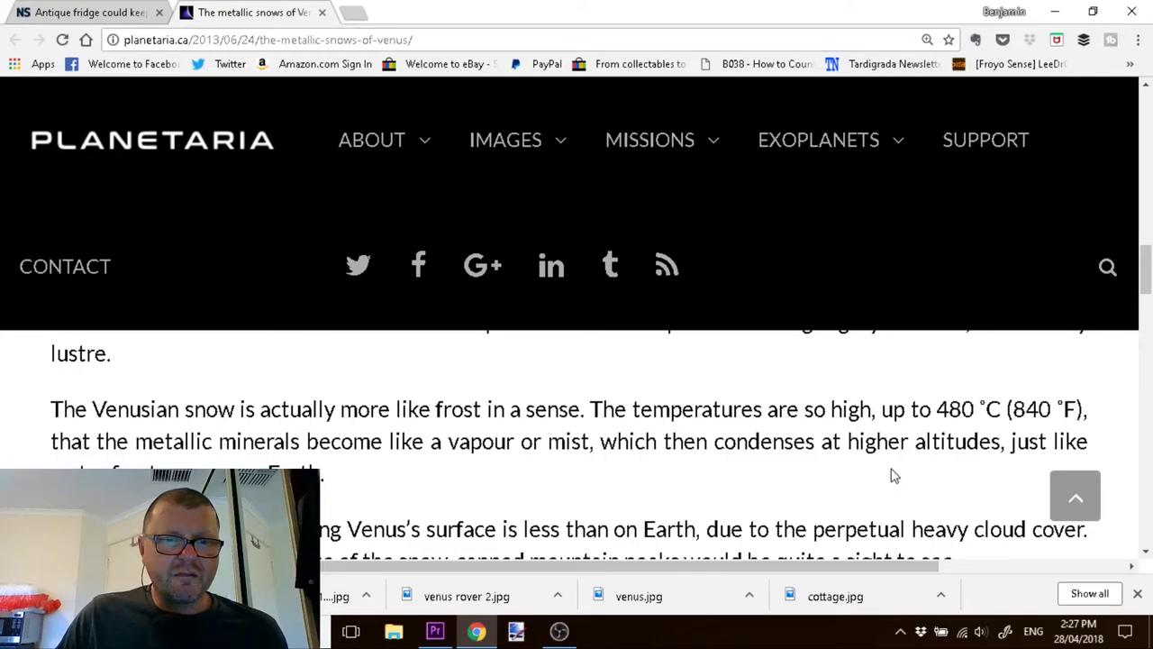
{"action": "scroll", "coordinate": [895, 476], "scroll_direction": "down", "scroll_amount": 1}
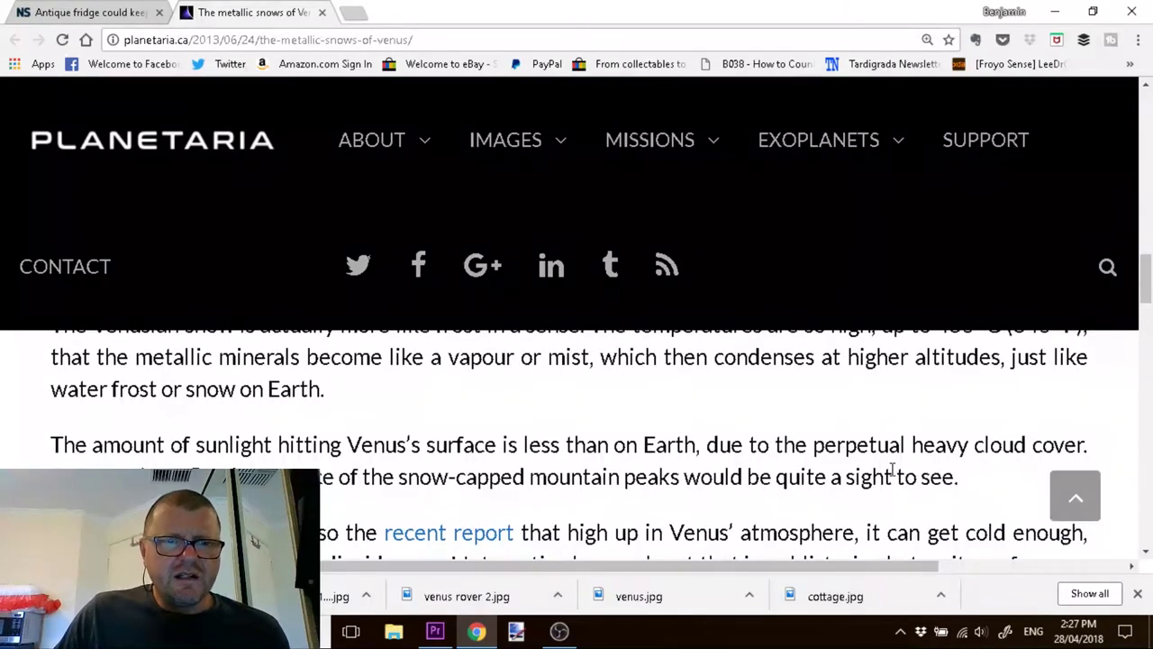
{"action": "scroll", "coordinate": [894, 470], "scroll_direction": "down", "scroll_amount": 1}
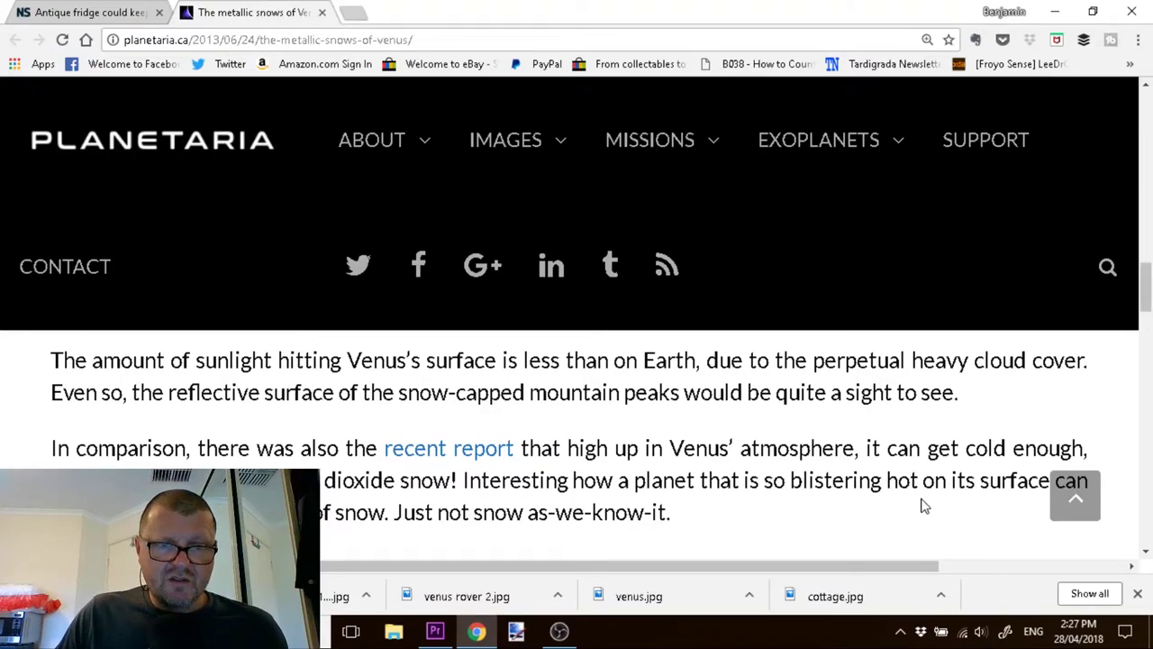
{"action": "scroll", "coordinate": [923, 505], "scroll_direction": "down", "scroll_amount": 1}
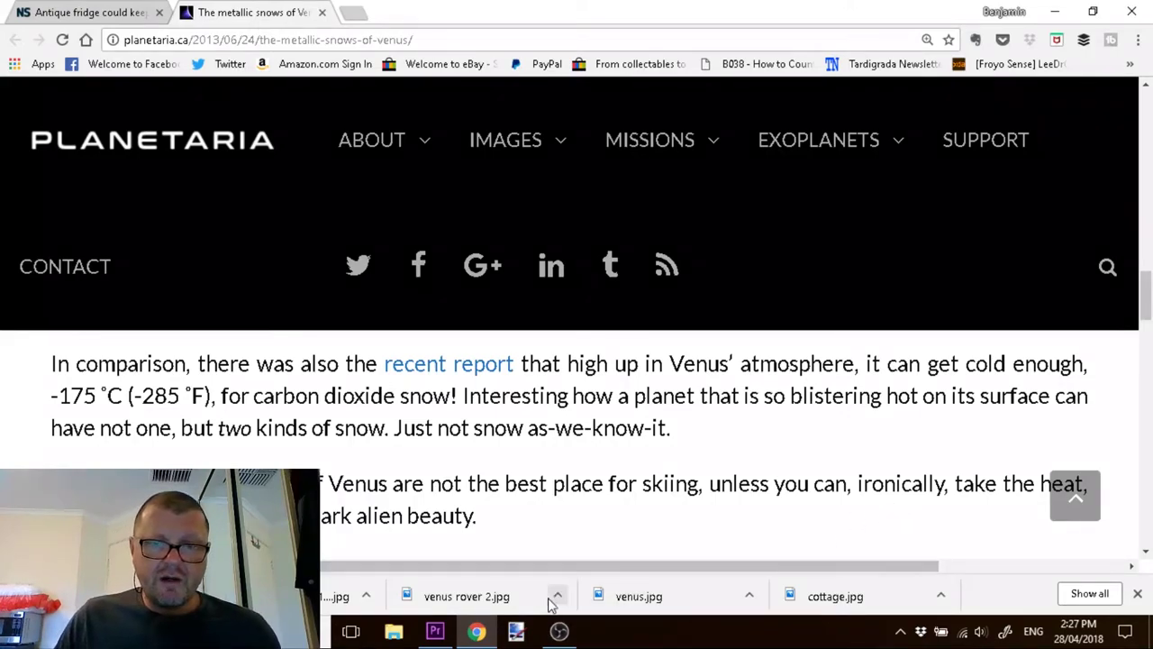
- Switch to Premiere Pro, move the playhead to 00:00:43:00, and select the venus rover.tif clip over the Venus landscape
{"action": "left_click", "coordinate": [435, 631]}
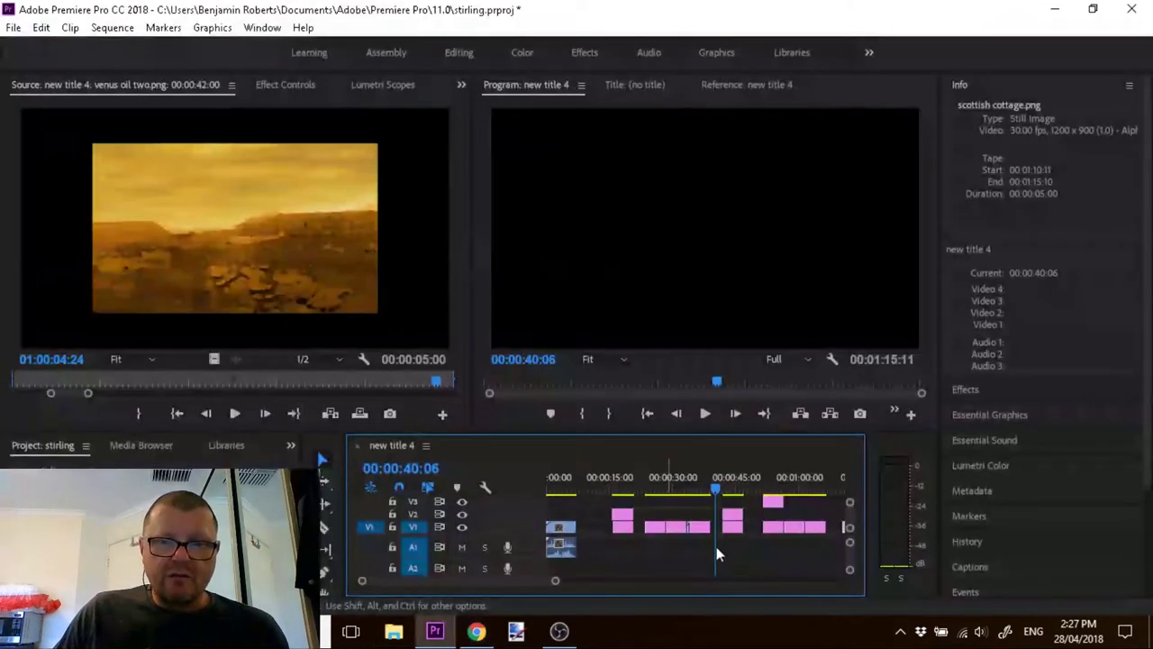
{"action": "mouse_move", "coordinate": [726, 489]}
{"action": "left_mouse_down"}
{"action": "mouse_move", "coordinate": [708, 486]}
{"action": "mouse_move", "coordinate": [733, 487]}
{"action": "left_mouse_up"}
{"action": "left_click", "coordinate": [729, 265]}
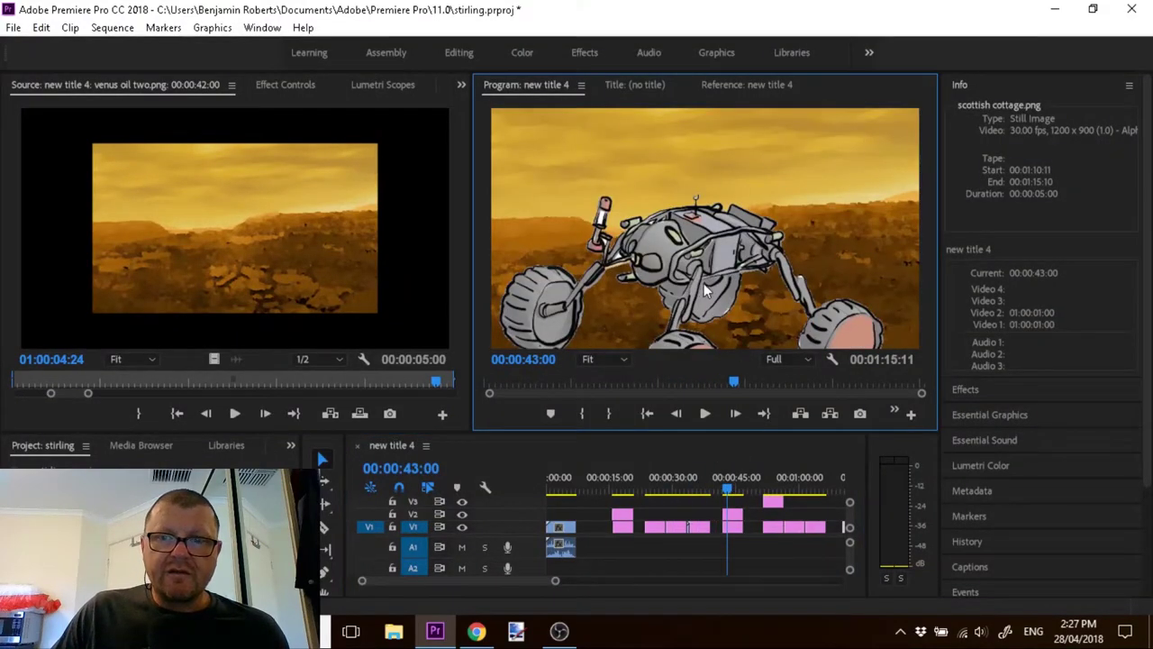
{"action": "left_click", "coordinate": [732, 513]}
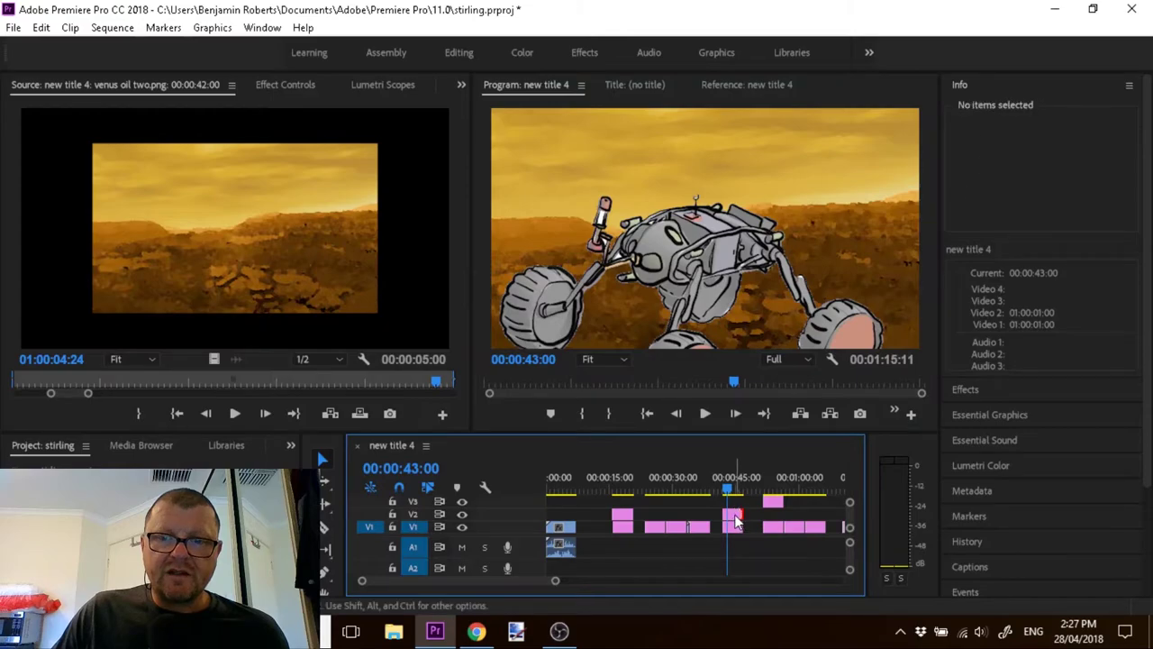
{"action": "left_click", "coordinate": [694, 255]}
- Shift the rover image around over the Venus landscape, ending slightly right of its original place in the frame
{"action": "left_click_drag", "start_coordinate": [744, 273], "coordinate": [814, 245]}
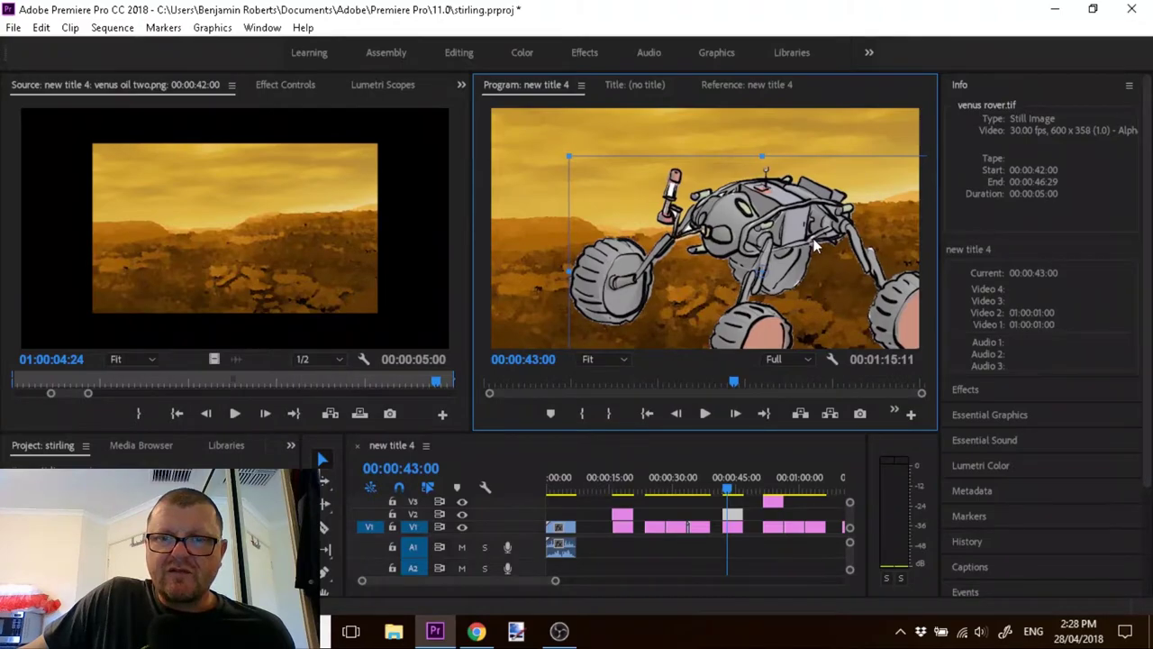
{"action": "left_click_drag", "start_coordinate": [814, 245], "coordinate": [731, 256]}
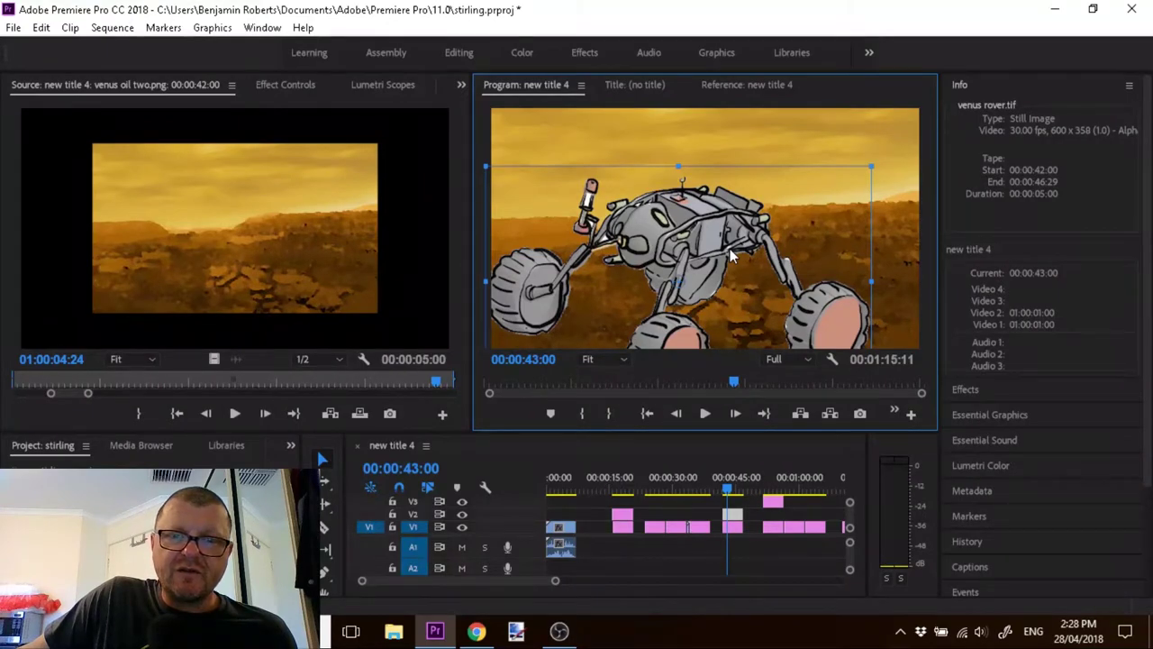
{"action": "mouse_move", "coordinate": [730, 256]}
{"action": "left_mouse_down"}
{"action": "mouse_move", "coordinate": [842, 239]}
{"action": "mouse_move", "coordinate": [723, 270]}
{"action": "left_mouse_up"}
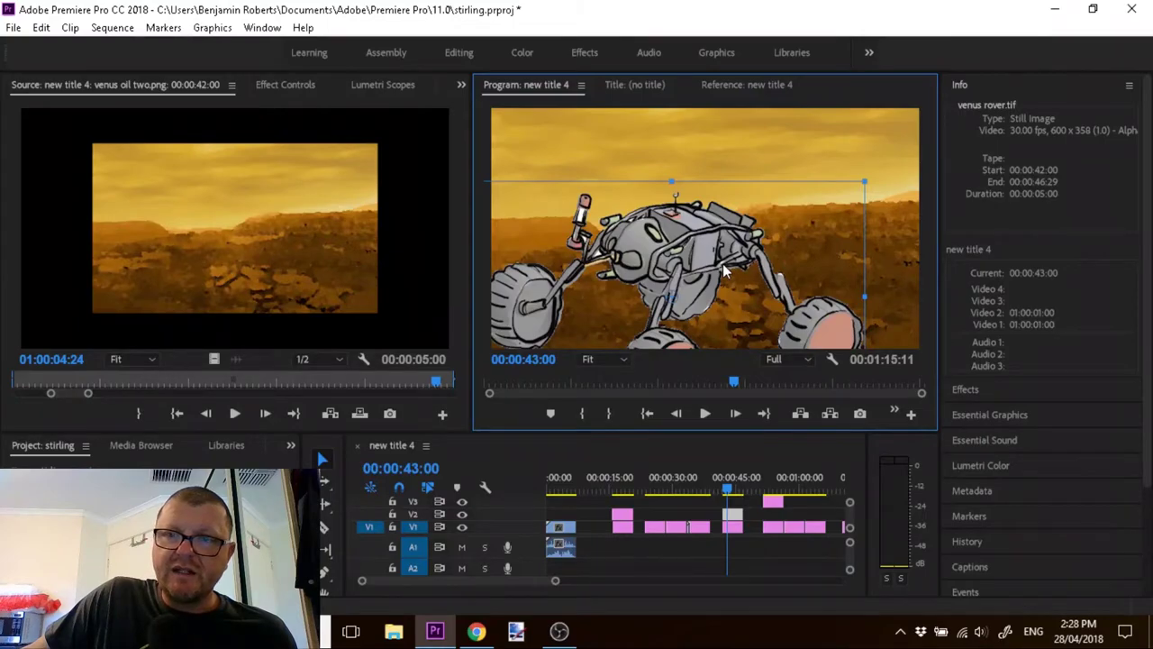
{"action": "mouse_move", "coordinate": [725, 270]}
{"action": "left_mouse_down"}
{"action": "mouse_move", "coordinate": [825, 256]}
{"action": "mouse_move", "coordinate": [709, 260]}
{"action": "left_mouse_up"}
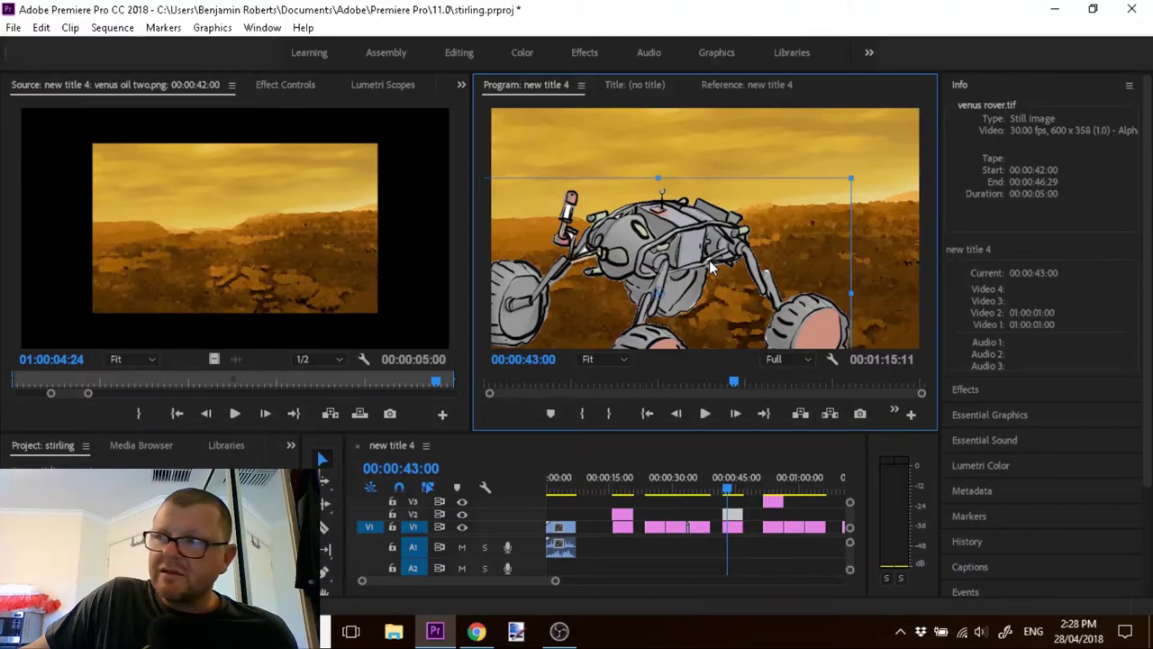
{"action": "mouse_move", "coordinate": [714, 266]}
{"action": "left_mouse_down"}
{"action": "mouse_move", "coordinate": [660, 260]}
{"action": "mouse_move", "coordinate": [806, 254]}
{"action": "mouse_move", "coordinate": [708, 259]}
{"action": "mouse_move", "coordinate": [783, 250]}
{"action": "mouse_move", "coordinate": [706, 277]}
{"action": "left_mouse_up"}
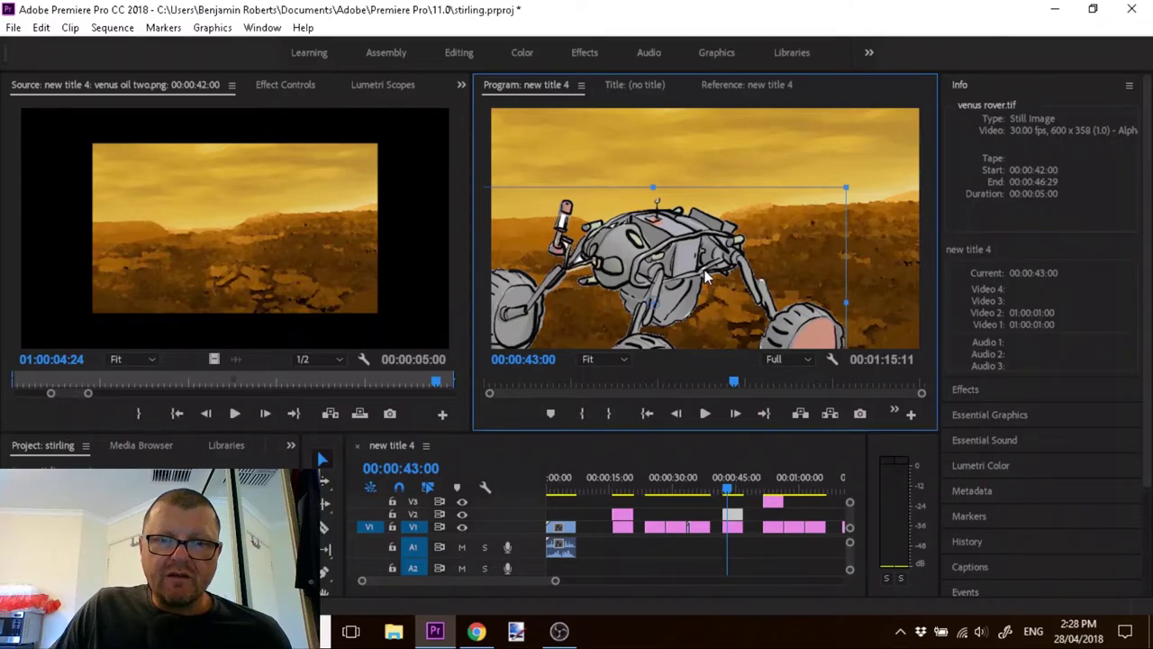
{"action": "left_click_drag", "start_coordinate": [706, 277], "coordinate": [734, 267]}
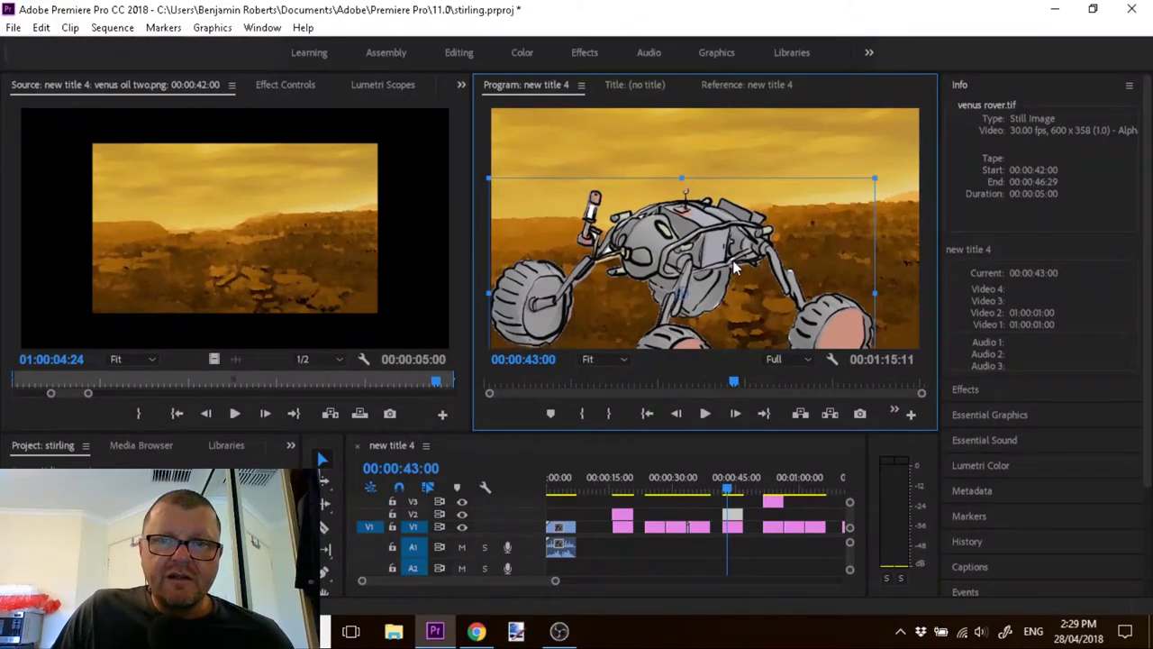
{"action": "left_click_drag", "start_coordinate": [734, 268], "coordinate": [762, 267]}
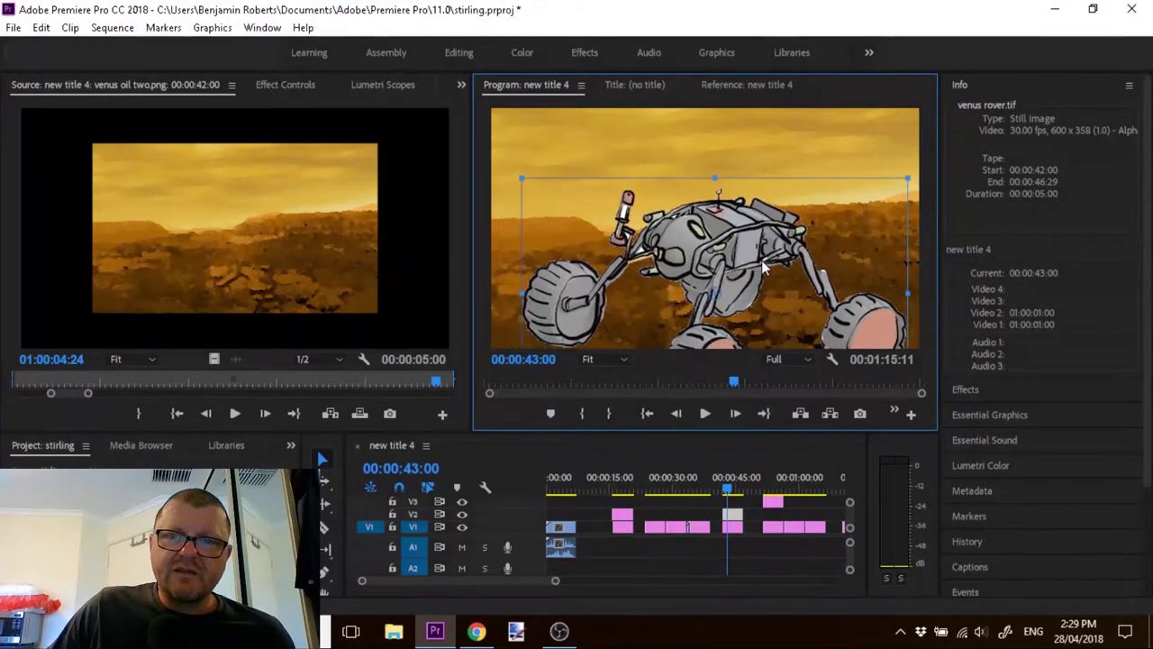
- Enlarge and reduce the rover until slightly bigger than before, shift it right, and select the venus oil two.png background
{"action": "left_click_drag", "start_coordinate": [717, 177], "coordinate": [710, 94]}
{"action": "left_click_drag", "start_coordinate": [698, 259], "coordinate": [662, 288]}
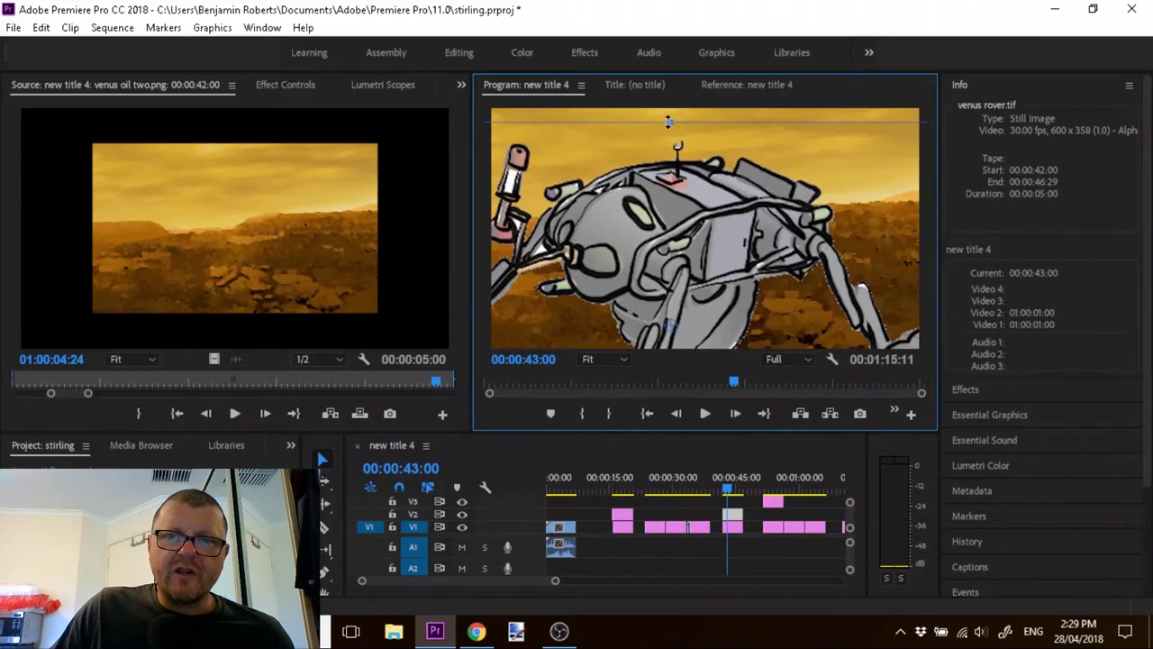
{"action": "left_click_drag", "start_coordinate": [673, 121], "coordinate": [733, 257]}
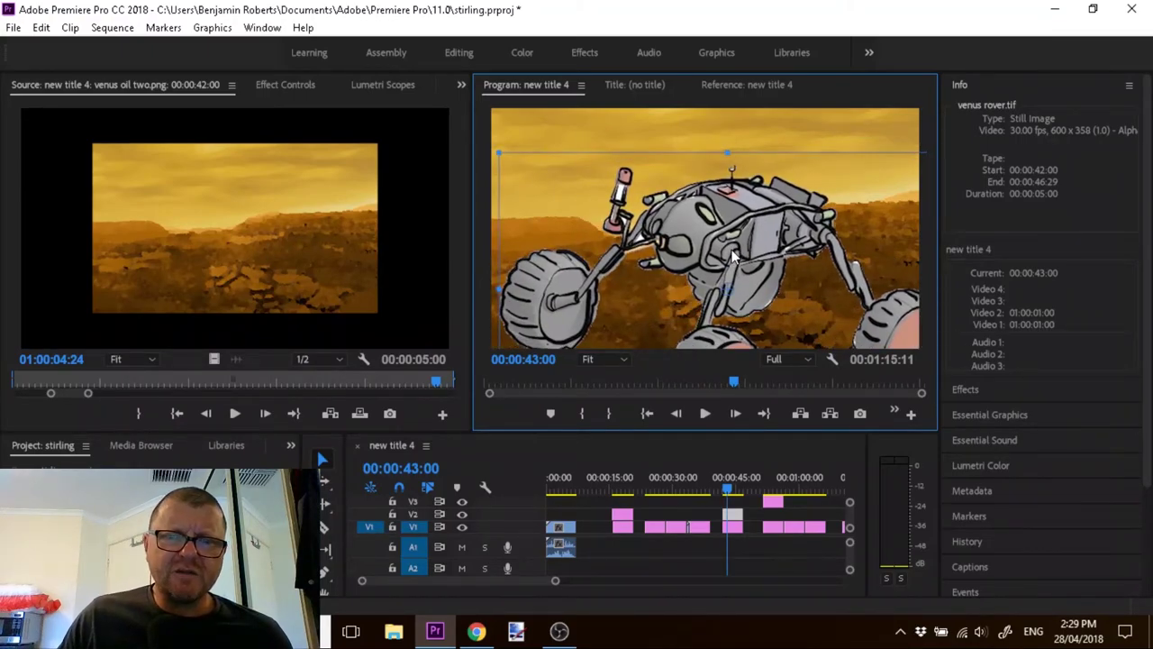
{"action": "mouse_move", "coordinate": [761, 258]}
{"action": "left_mouse_down"}
{"action": "mouse_move", "coordinate": [792, 225]}
{"action": "mouse_move", "coordinate": [744, 245]}
{"action": "mouse_move", "coordinate": [773, 259]}
{"action": "left_mouse_up"}
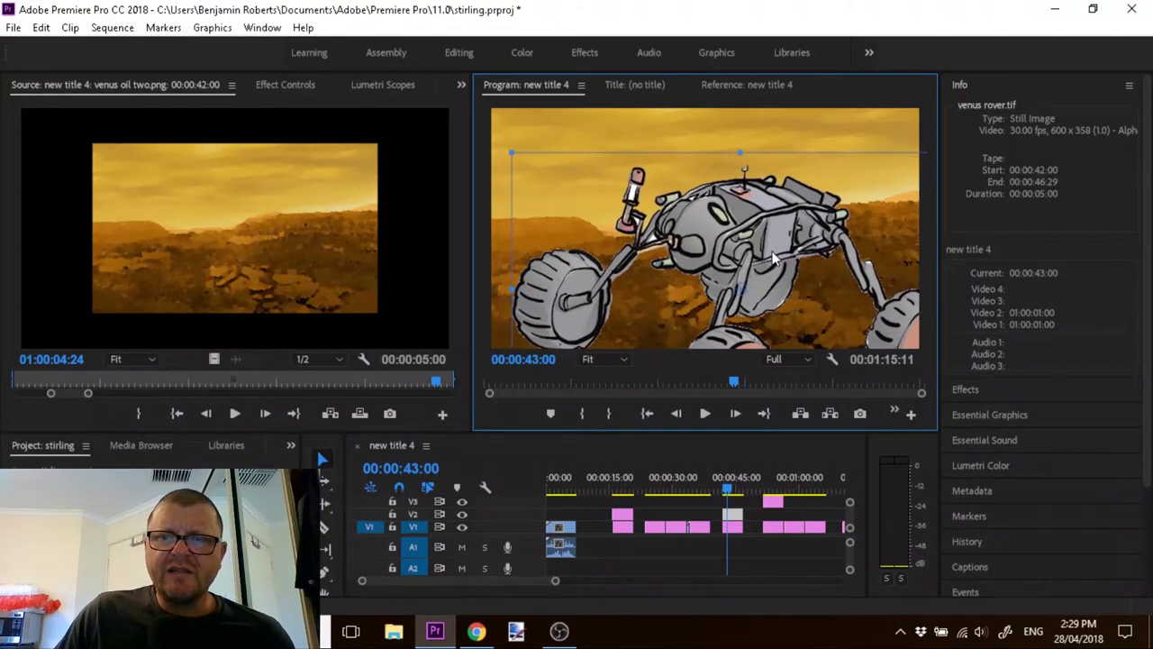
{"action": "left_click", "coordinate": [801, 131]}
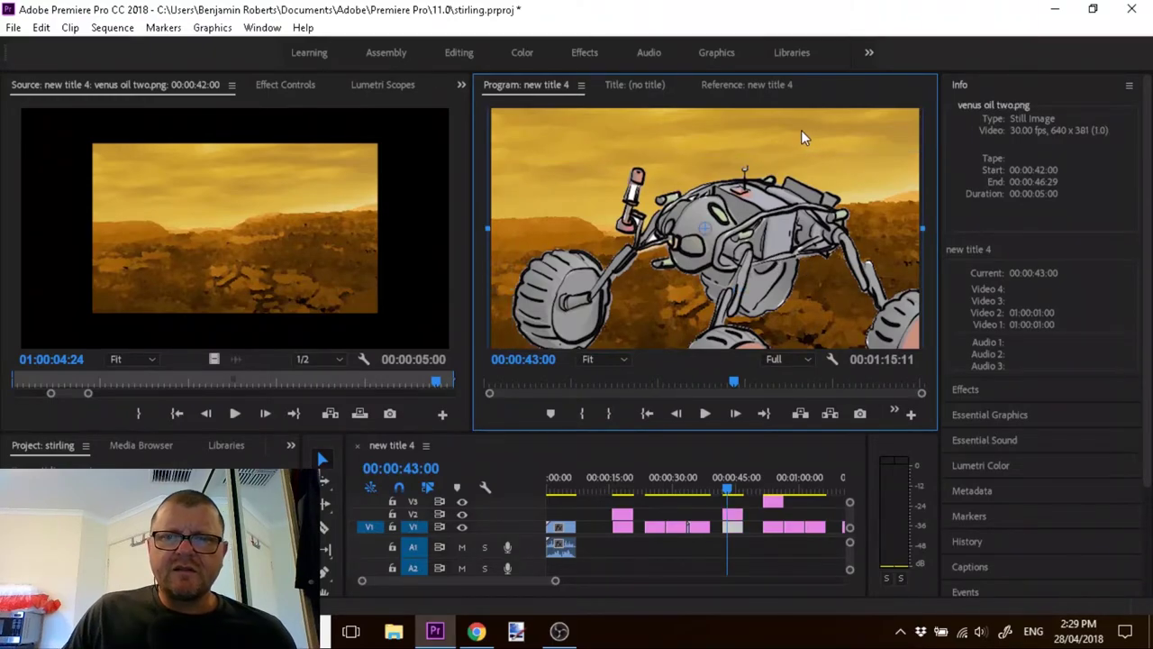
- Enlarge esteinStirlingEngine.gif to nearly fill the frame and preview its motion, finishing with the playhead at 00:00:33:24
{"action": "left_click_drag", "start_coordinate": [728, 495], "coordinate": [688, 480]}
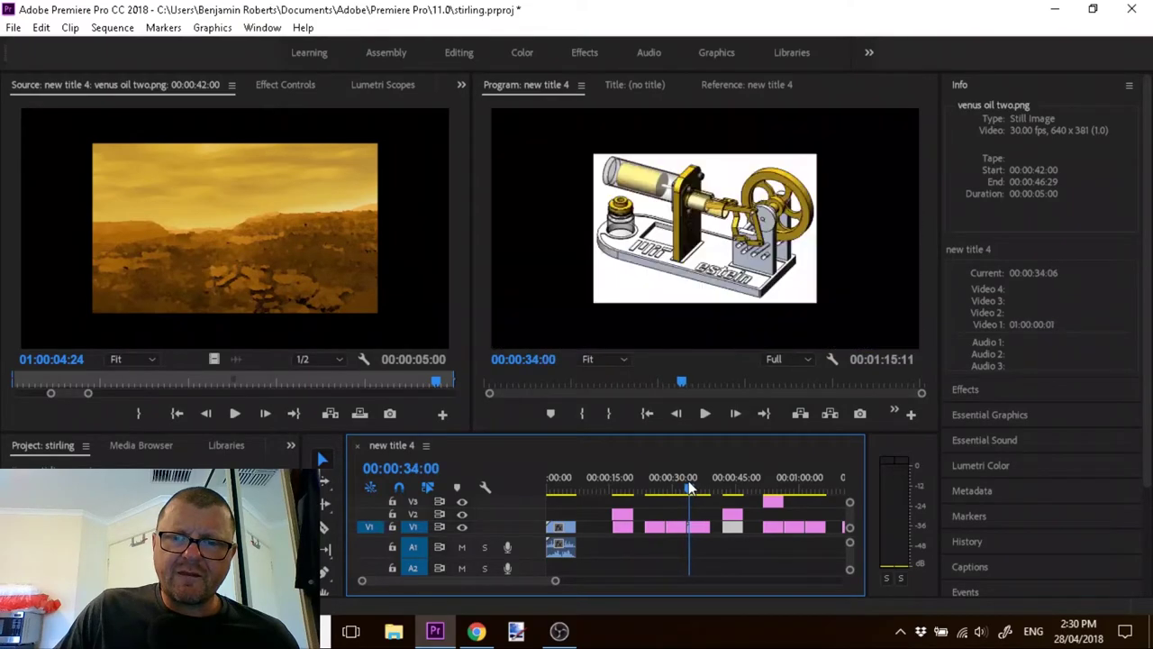
{"action": "left_click", "coordinate": [756, 301]}
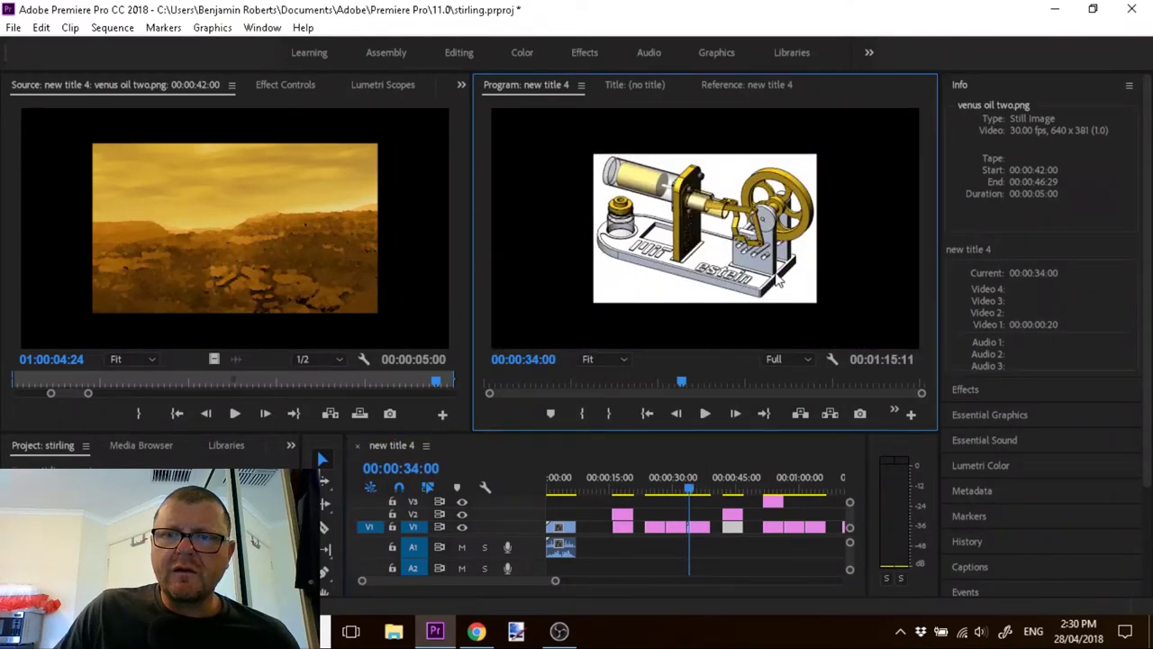
{"action": "left_click", "coordinate": [688, 527]}
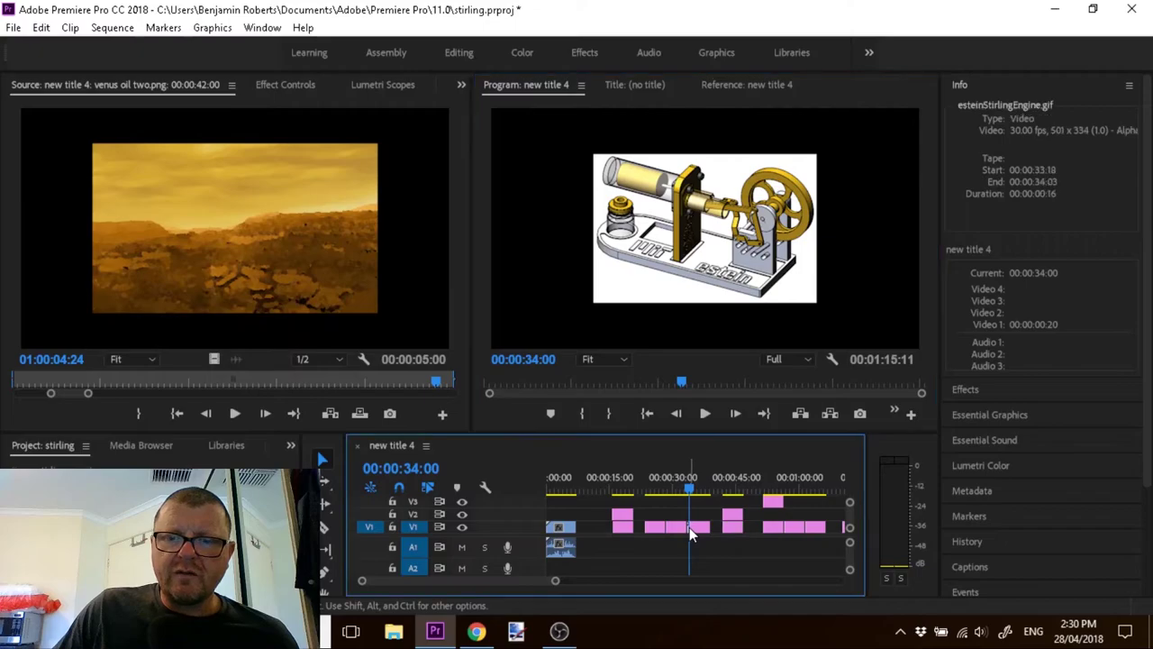
{"action": "left_click", "coordinate": [756, 241]}
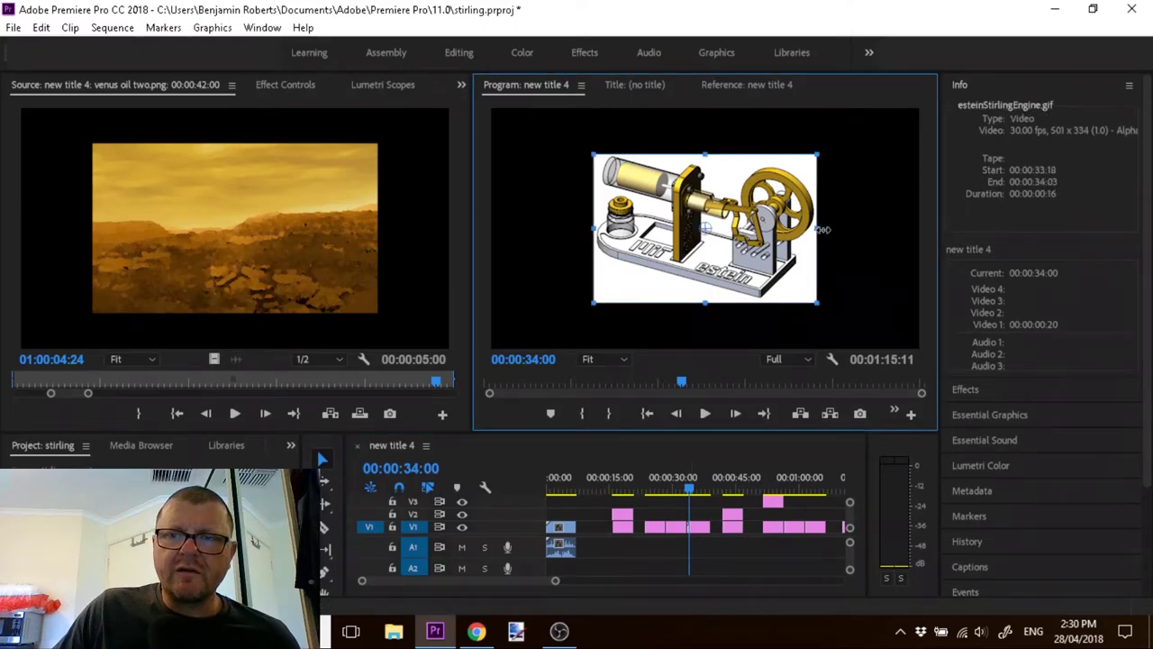
{"action": "left_click_drag", "start_coordinate": [820, 225], "coordinate": [910, 227]}
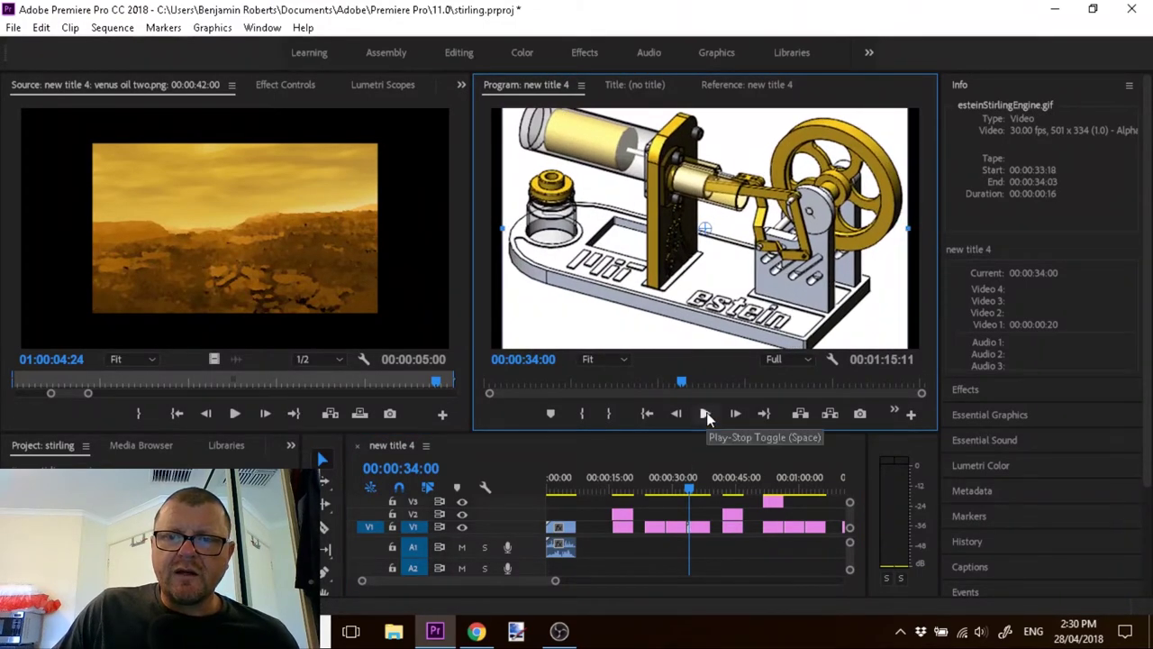
{"action": "left_click", "coordinate": [705, 413]}
{"action": "left_click_drag", "start_coordinate": [695, 490], "coordinate": [686, 489]}
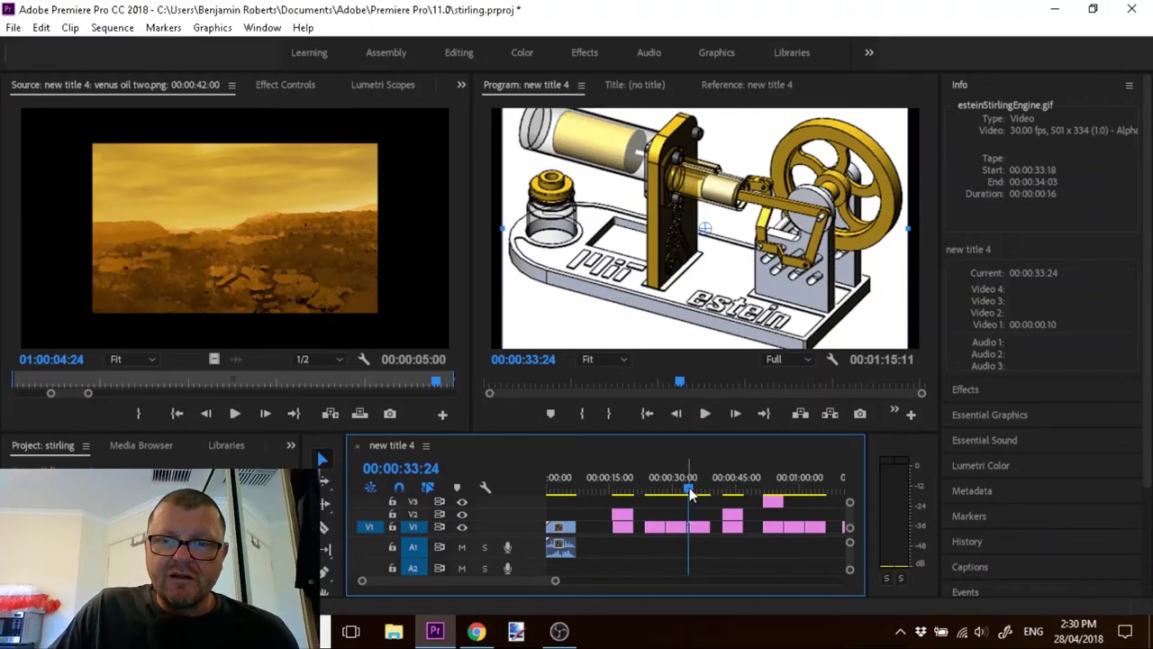
- Review the metallic rover shot at 00:00:58:06 and the cottage at 00:01:12:18, ending with the playhead at 00:01:16:06
{"action": "left_click_drag", "start_coordinate": [689, 488], "coordinate": [795, 464]}
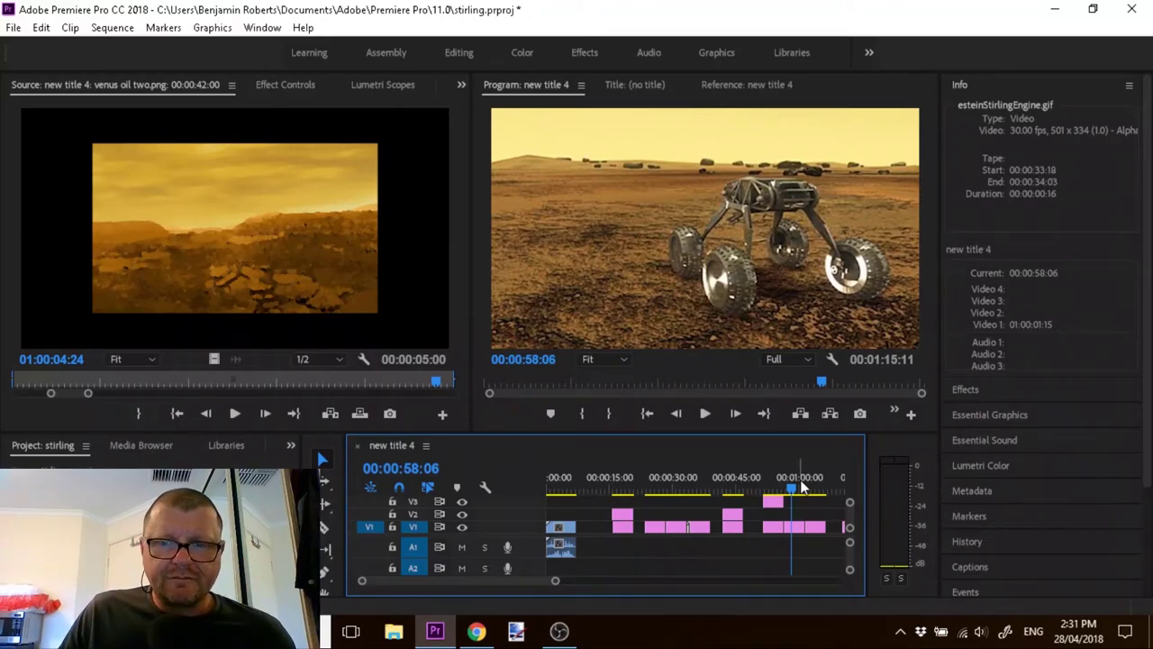
{"action": "left_click_drag", "start_coordinate": [793, 491], "coordinate": [679, 507]}
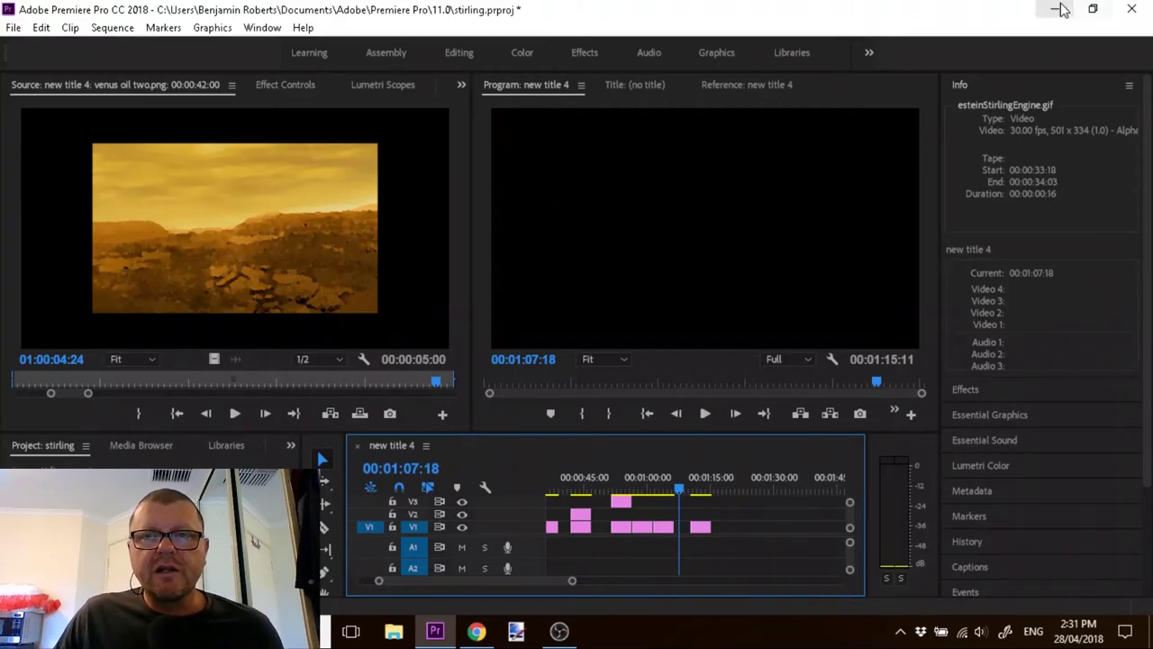
{"action": "mouse_move", "coordinate": [681, 488]}
{"action": "left_mouse_down"}
{"action": "mouse_move", "coordinate": [516, 500]}
{"action": "mouse_move", "coordinate": [883, 471]}
{"action": "mouse_move", "coordinate": [543, 471]}
{"action": "mouse_move", "coordinate": [670, 456]}
{"action": "mouse_move", "coordinate": [653, 458]}
{"action": "mouse_move", "coordinate": [713, 463]}
{"action": "left_mouse_up"}
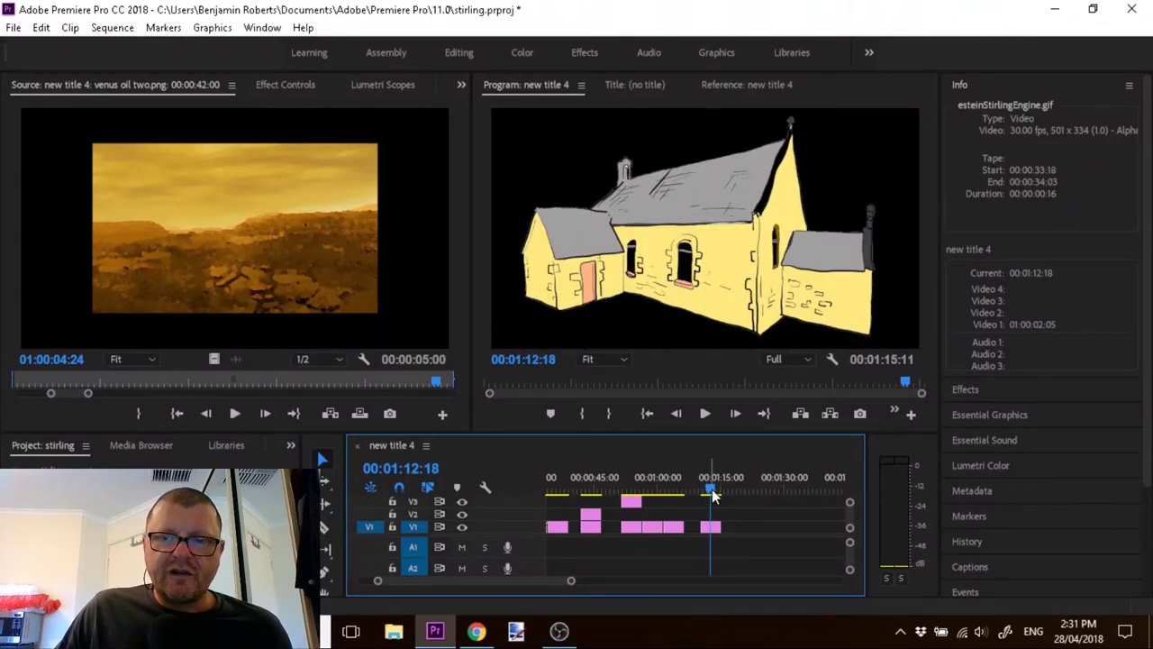
{"action": "mouse_move", "coordinate": [711, 489]}
{"action": "left_mouse_down"}
{"action": "mouse_move", "coordinate": [745, 489]}
{"action": "mouse_move", "coordinate": [728, 488]}
{"action": "left_mouse_up"}
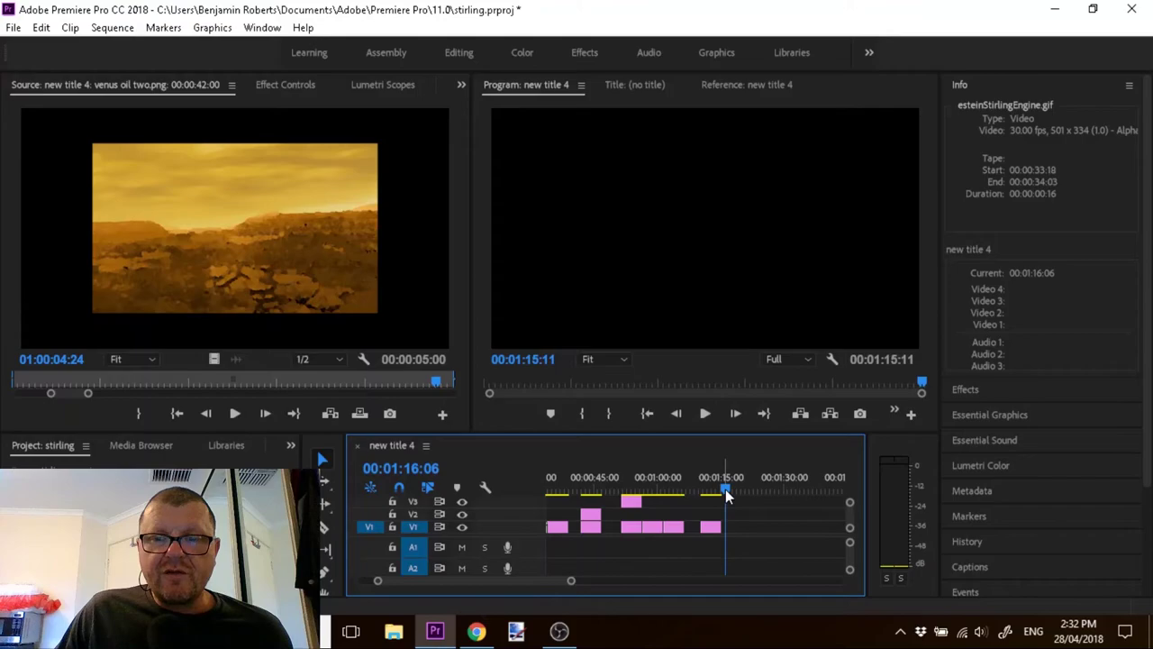
- Review the cottage, Stirling engine, metallic rover and cartoon rover shots along the sequence, finishing with the playhead at 00:00:43:12
{"action": "key", "text": "ctrl+s"}
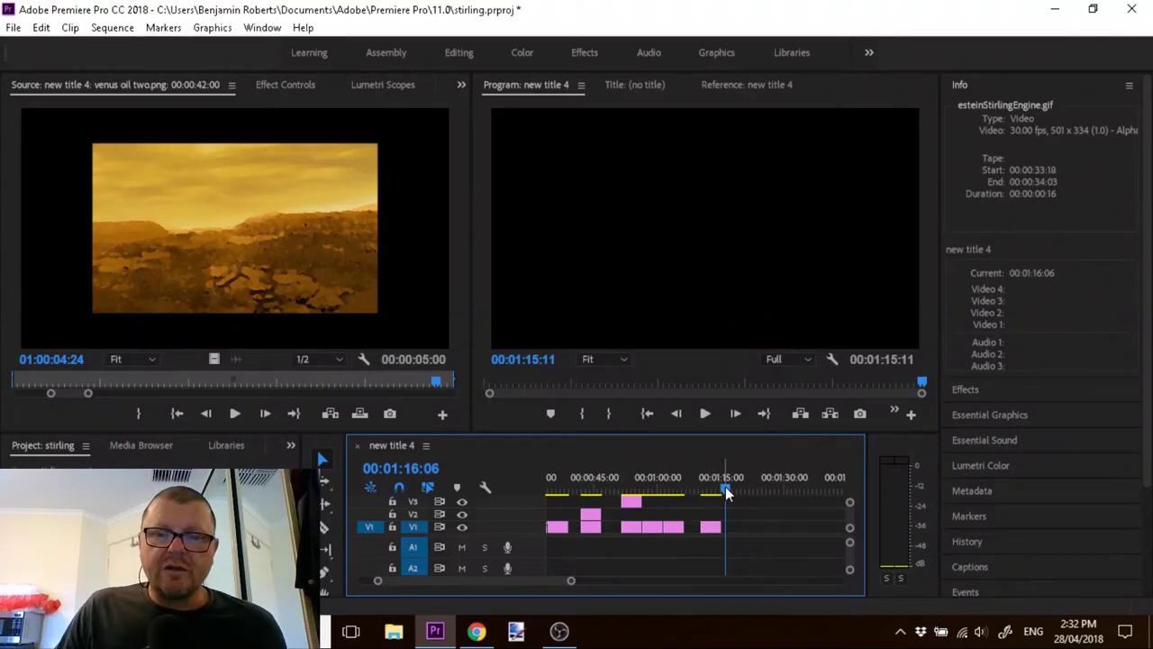
{"action": "mouse_move", "coordinate": [727, 487]}
{"action": "left_mouse_down"}
{"action": "mouse_move", "coordinate": [519, 521]}
{"action": "mouse_move", "coordinate": [642, 481]}
{"action": "mouse_move", "coordinate": [856, 476]}
{"action": "mouse_move", "coordinate": [708, 503]}
{"action": "mouse_move", "coordinate": [717, 508]}
{"action": "left_mouse_up"}
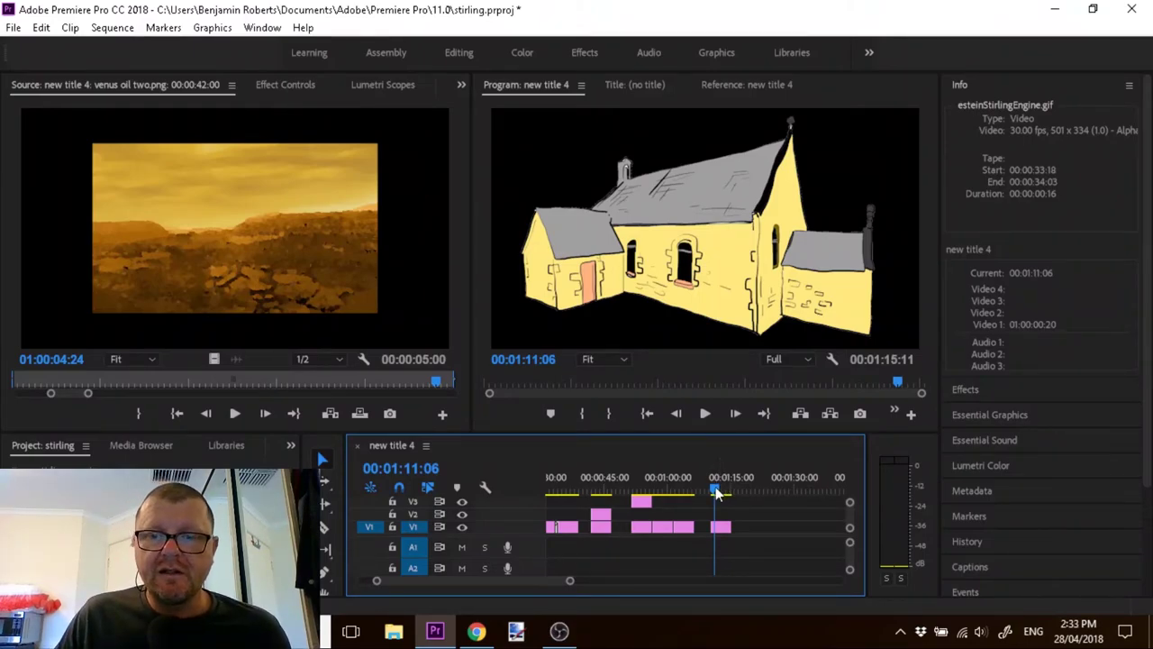
{"action": "left_click_drag", "start_coordinate": [711, 489], "coordinate": [602, 477]}
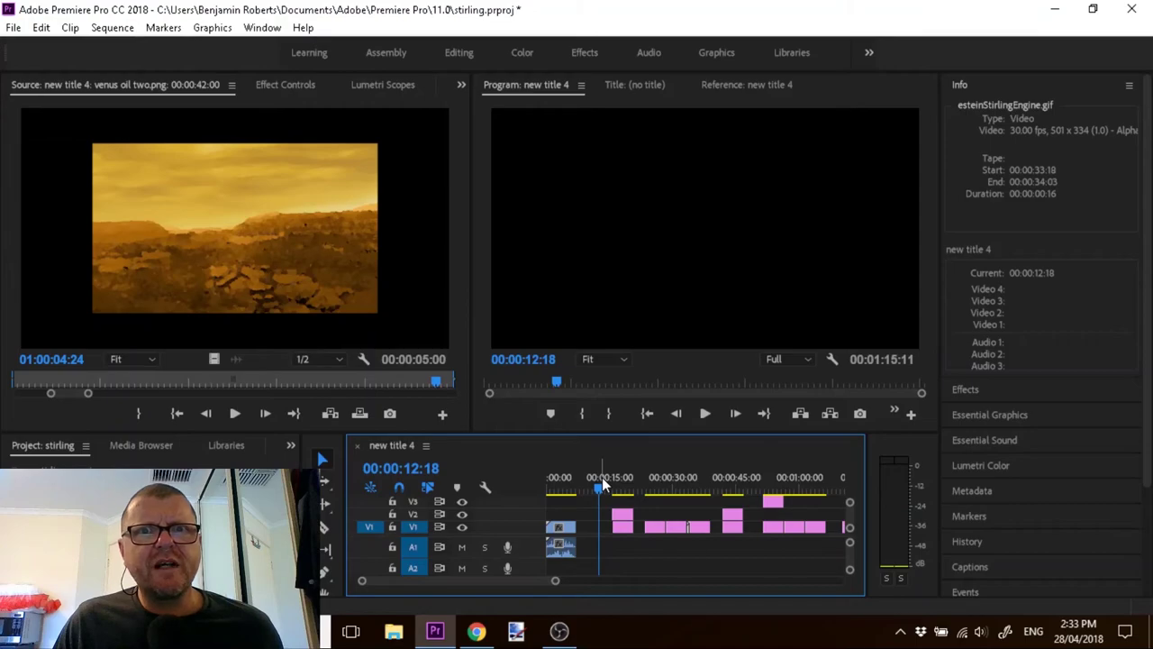
{"action": "left_click_drag", "start_coordinate": [601, 487], "coordinate": [692, 472]}
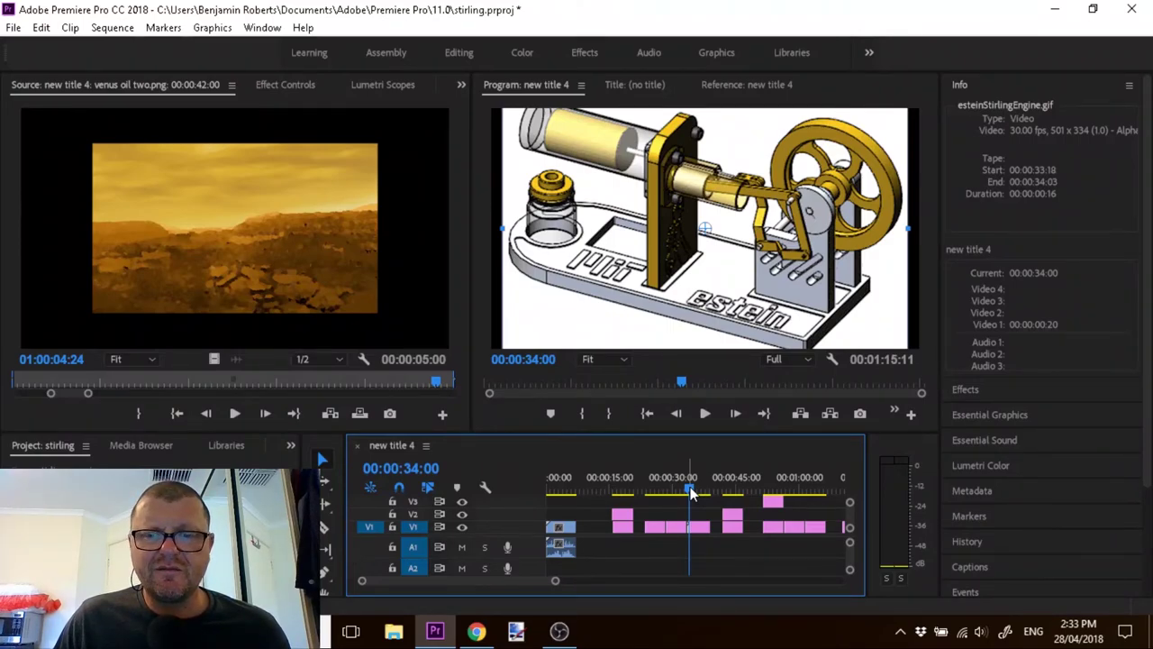
{"action": "left_click_drag", "start_coordinate": [690, 486], "coordinate": [779, 480]}
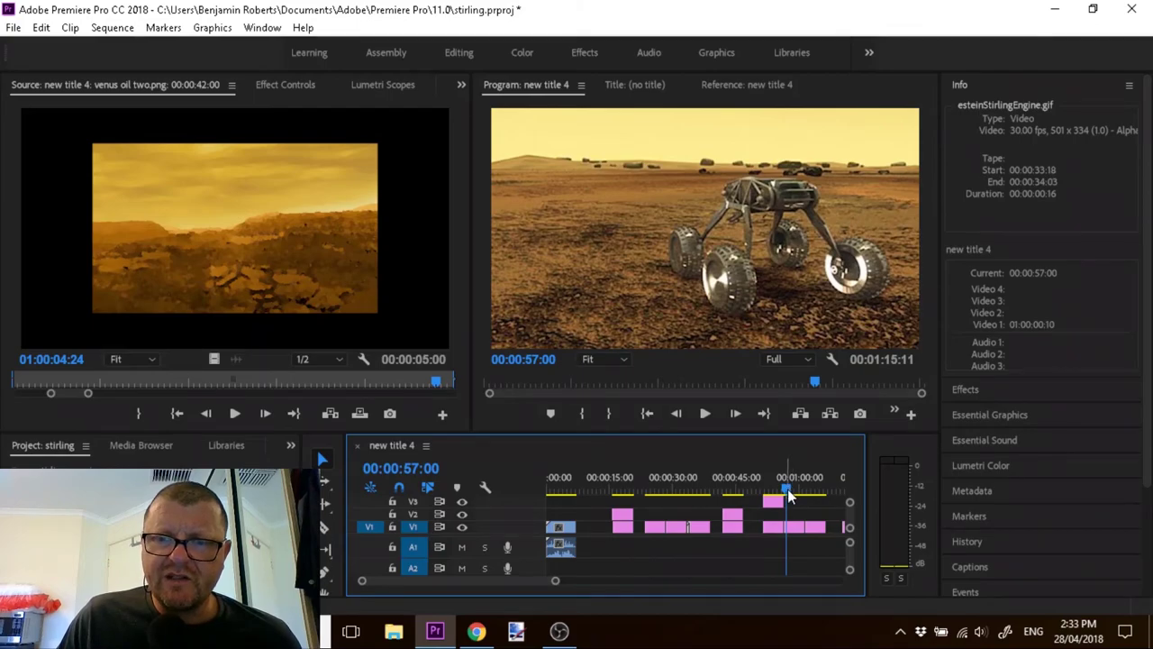
{"action": "left_click_drag", "start_coordinate": [787, 489], "coordinate": [732, 497]}
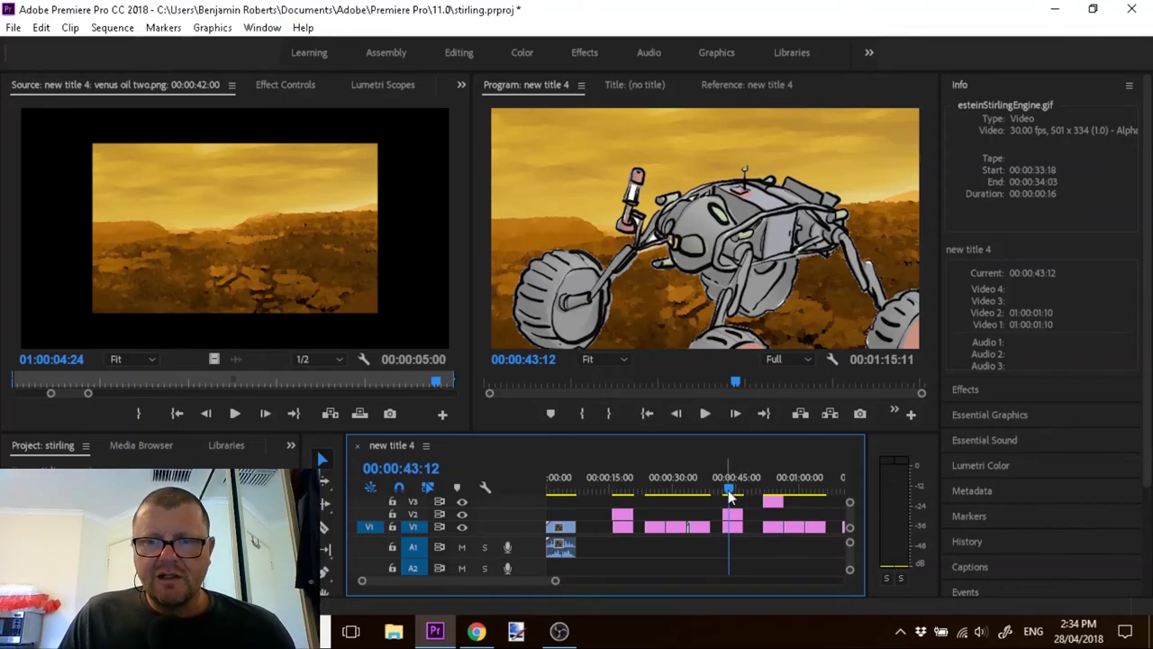
- Move the playhead to the black-and-white mountain landscape at 00:00:37:12 and heighten the timeline panel to show tracks V4 through A3
{"action": "left_click_drag", "start_coordinate": [730, 494], "coordinate": [676, 499]}
{"action": "left_click_drag", "start_coordinate": [694, 490], "coordinate": [697, 490]}
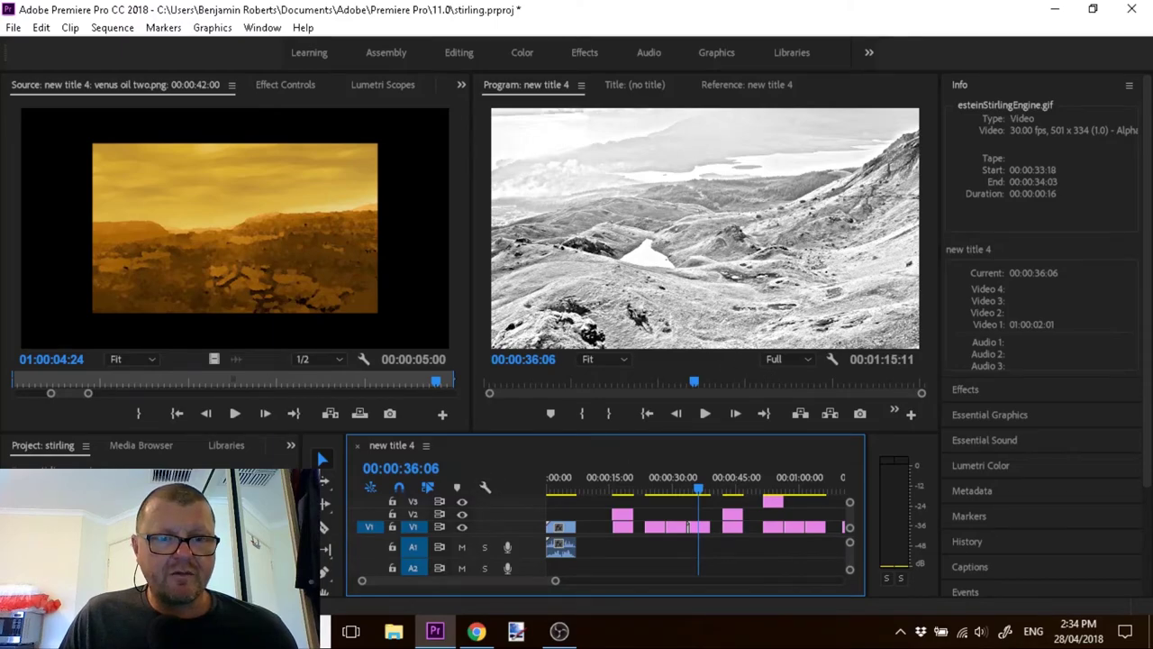
{"action": "left_click_drag", "start_coordinate": [288, 432], "coordinate": [308, 359]}
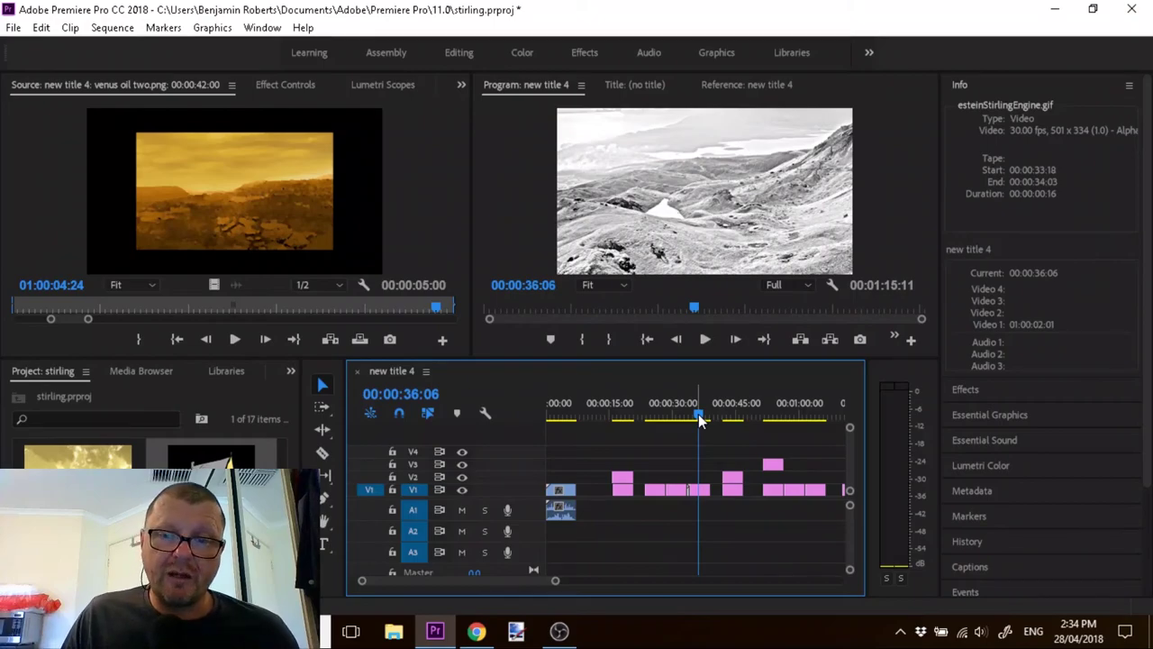
{"action": "mouse_move", "coordinate": [703, 421]}
{"action": "left_mouse_down"}
{"action": "mouse_move", "coordinate": [597, 420]}
{"action": "mouse_move", "coordinate": [704, 419]}
{"action": "left_mouse_up"}
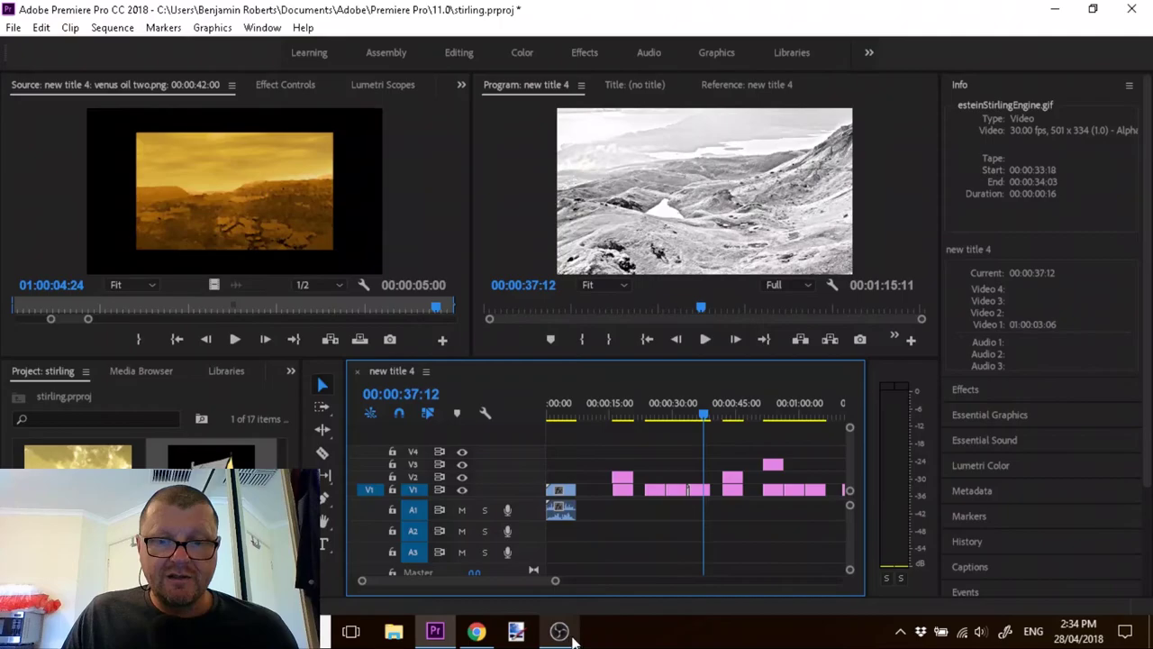
- Switch to Chrome and look through the Planetaria article on the metallic snows of Venus
{"action": "left_click", "coordinate": [475, 631]}
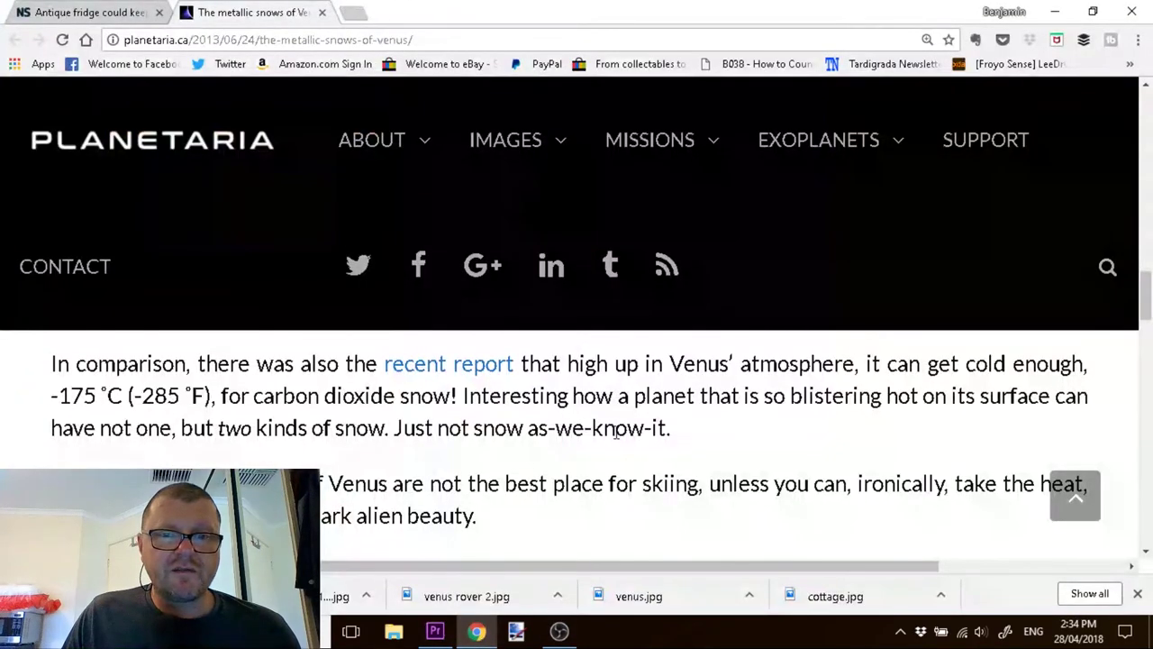
{"action": "scroll", "coordinate": [630, 405], "scroll_direction": "down", "scroll_amount": 3}
{"action": "scroll", "coordinate": [644, 396], "scroll_direction": "up", "scroll_amount": 7}
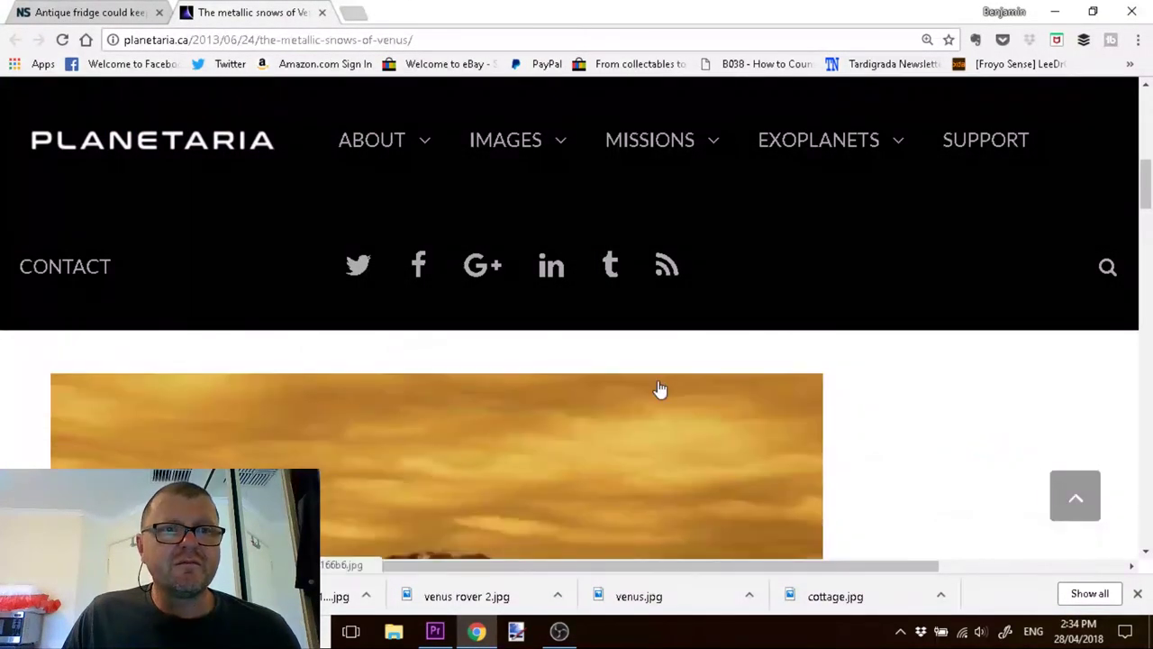
- Go to Facebook and open the managed group Astro-Biological: The Universe in Plain Human
{"action": "left_click", "coordinate": [162, 70]}
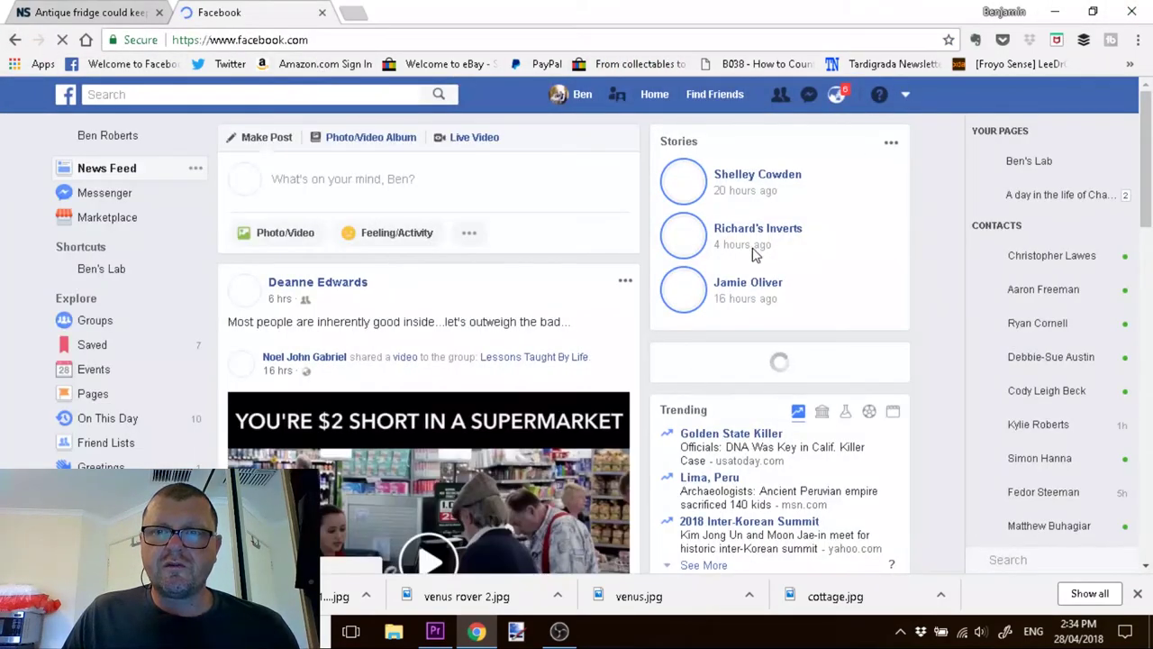
{"action": "left_click", "coordinate": [906, 96]}
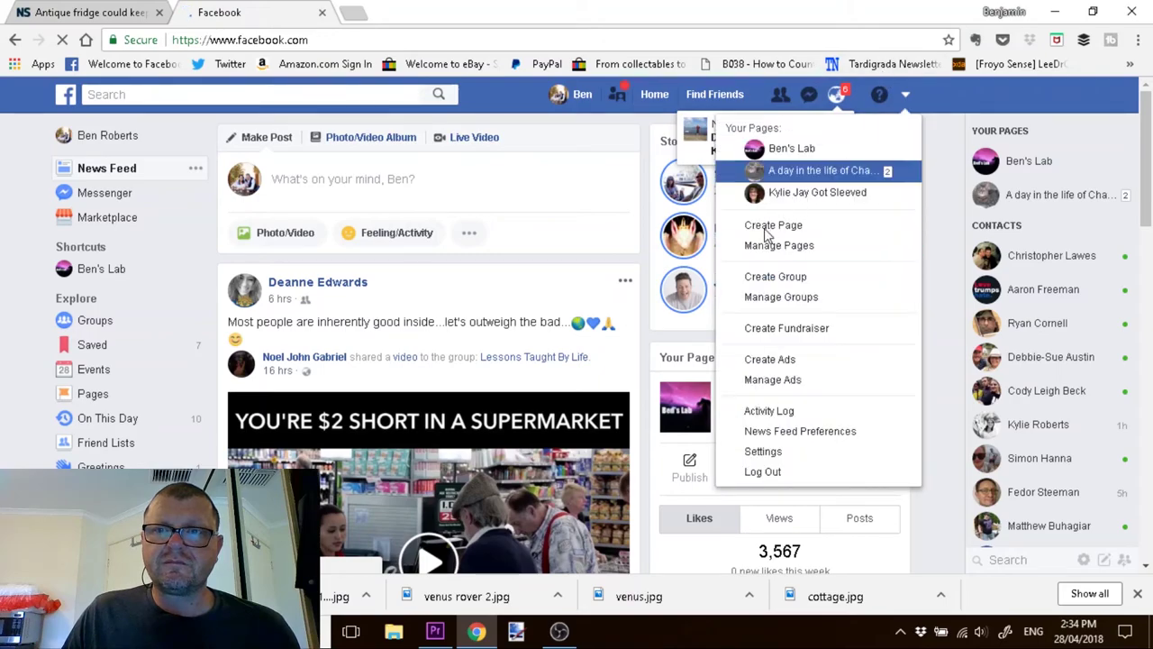
{"action": "left_click", "coordinate": [781, 299]}
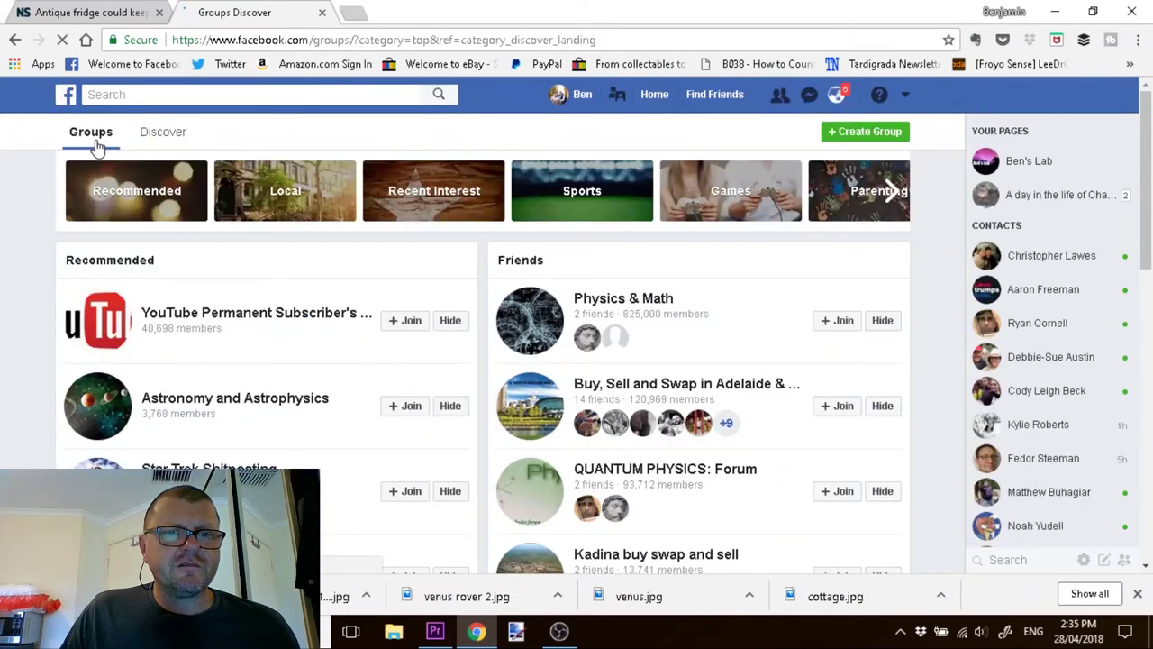
{"action": "left_click", "coordinate": [95, 135]}
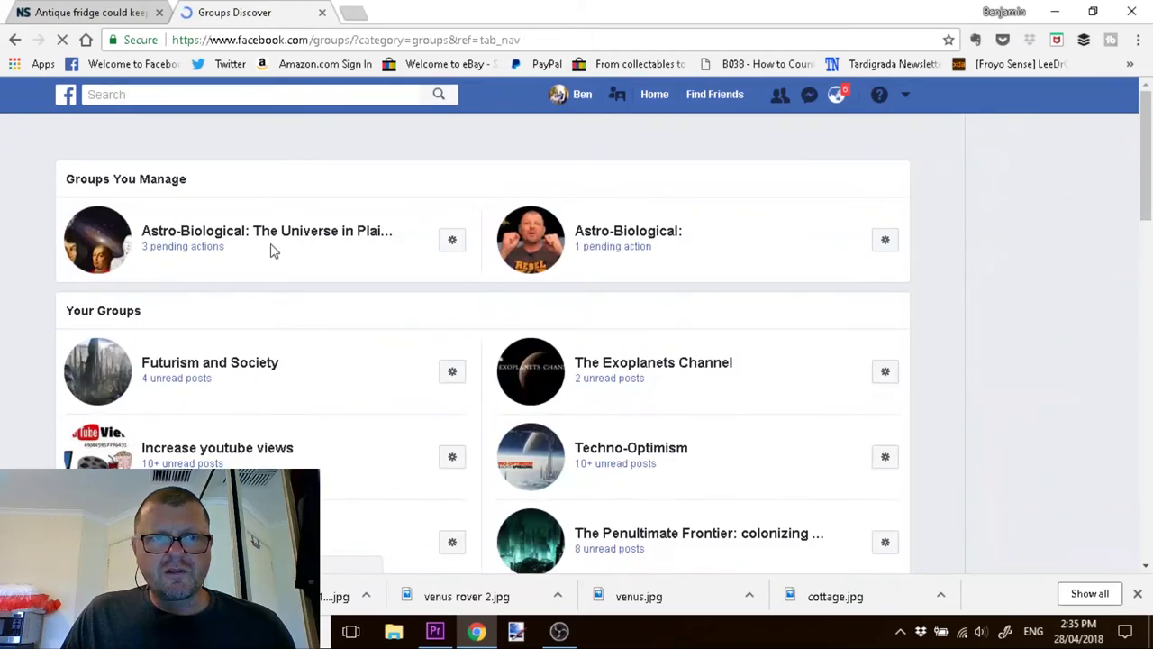
{"action": "left_click", "coordinate": [252, 236]}
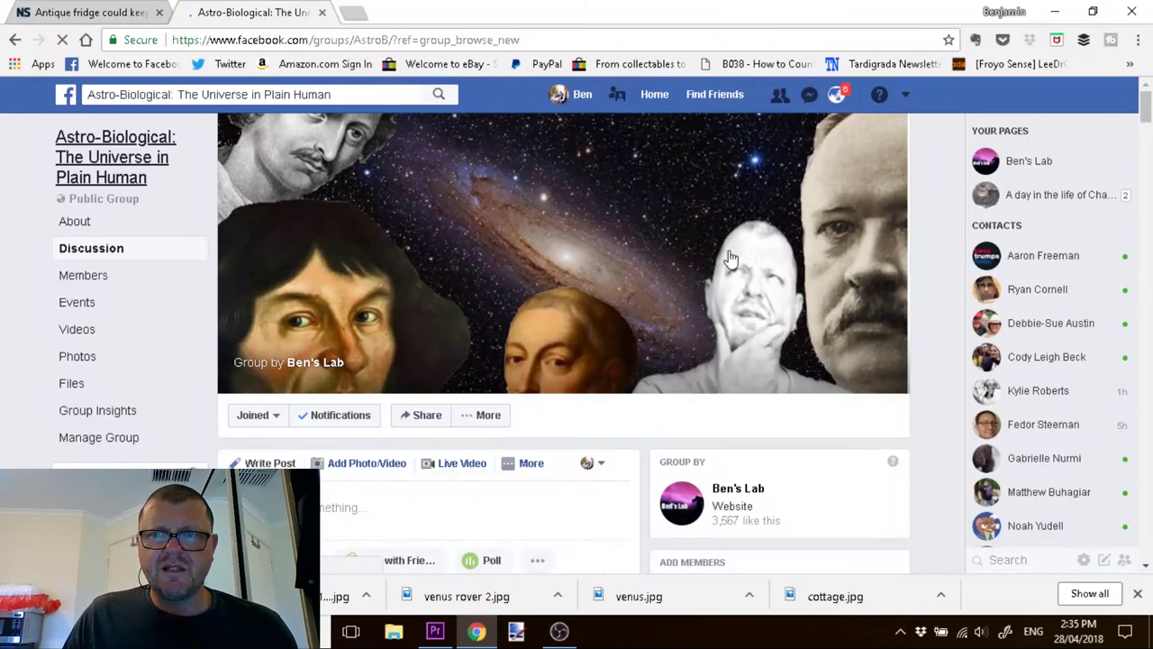
- Play the group's pinned welcome video briefly and look over the shared post about ESA's Gaia star catalogue
{"action": "scroll", "coordinate": [854, 442], "scroll_direction": "down", "scroll_amount": 5}
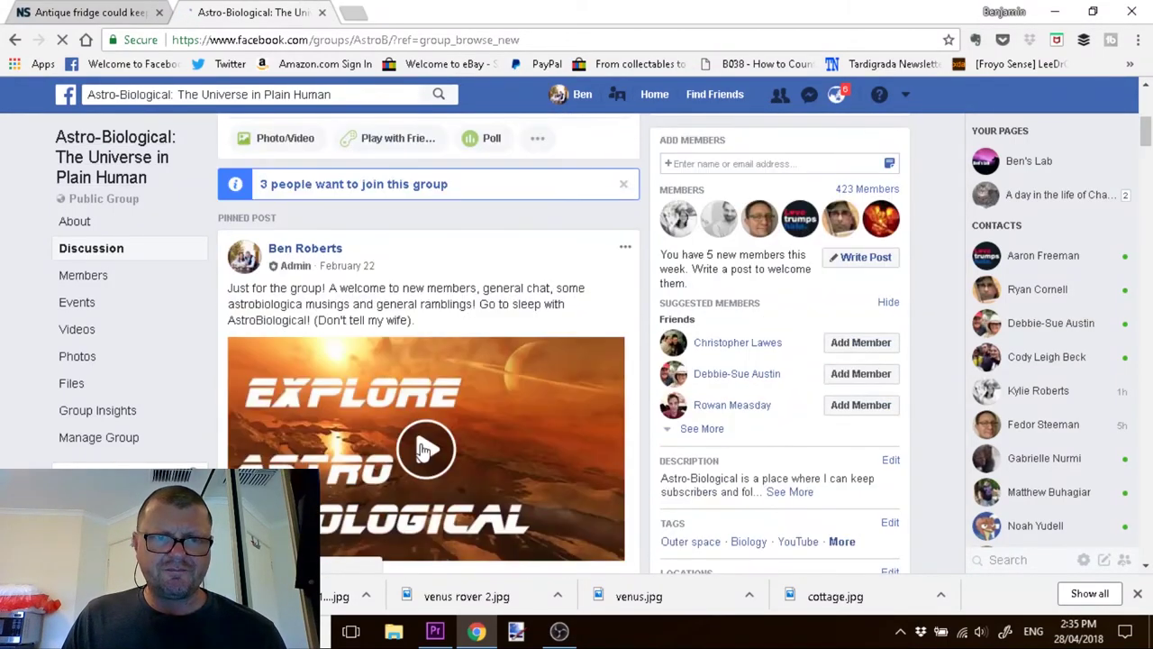
{"action": "left_click", "coordinate": [424, 450]}
{"action": "scroll", "coordinate": [420, 441], "scroll_direction": "down", "scroll_amount": 3}
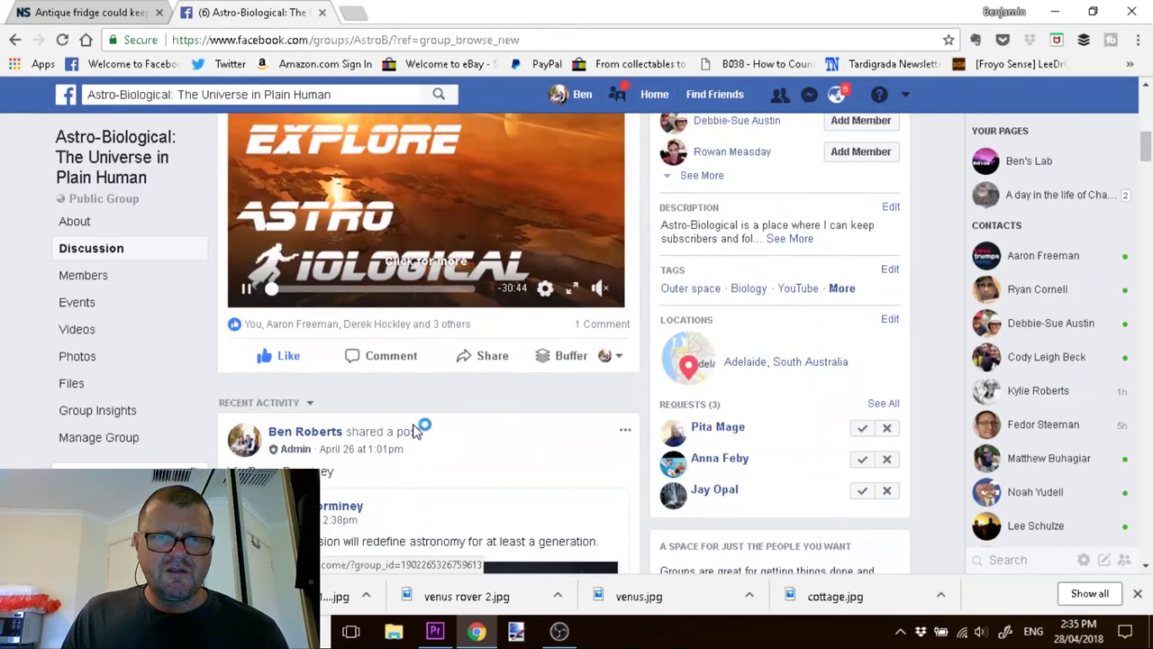
{"action": "scroll", "coordinate": [420, 227], "scroll_direction": "down", "scroll_amount": 2}
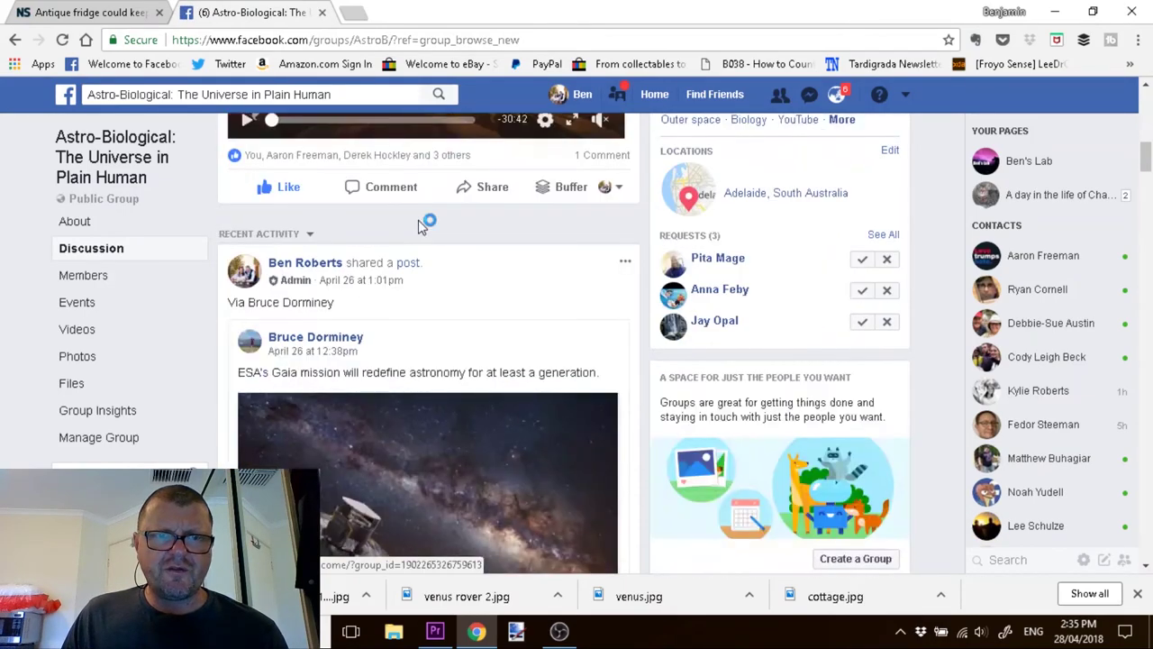
{"action": "scroll", "coordinate": [424, 225], "scroll_direction": "down", "scroll_amount": 1}
{"action": "scroll", "coordinate": [403, 293], "scroll_direction": "down", "scroll_amount": 2}
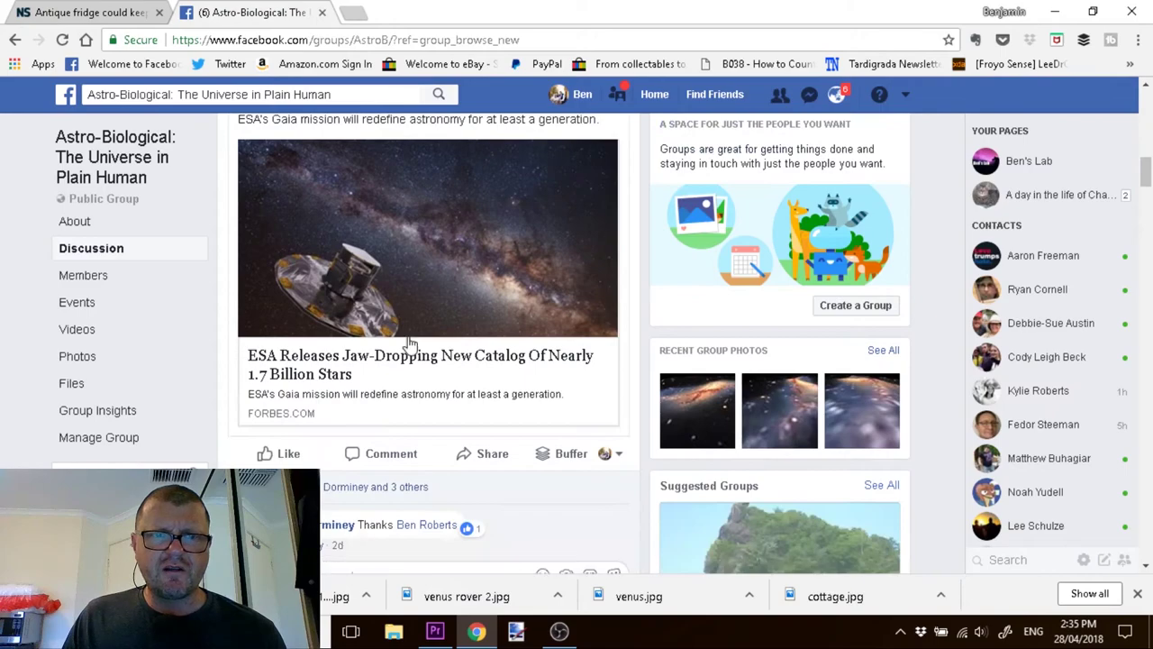
{"action": "scroll", "coordinate": [410, 336], "scroll_direction": "down", "scroll_amount": 2}
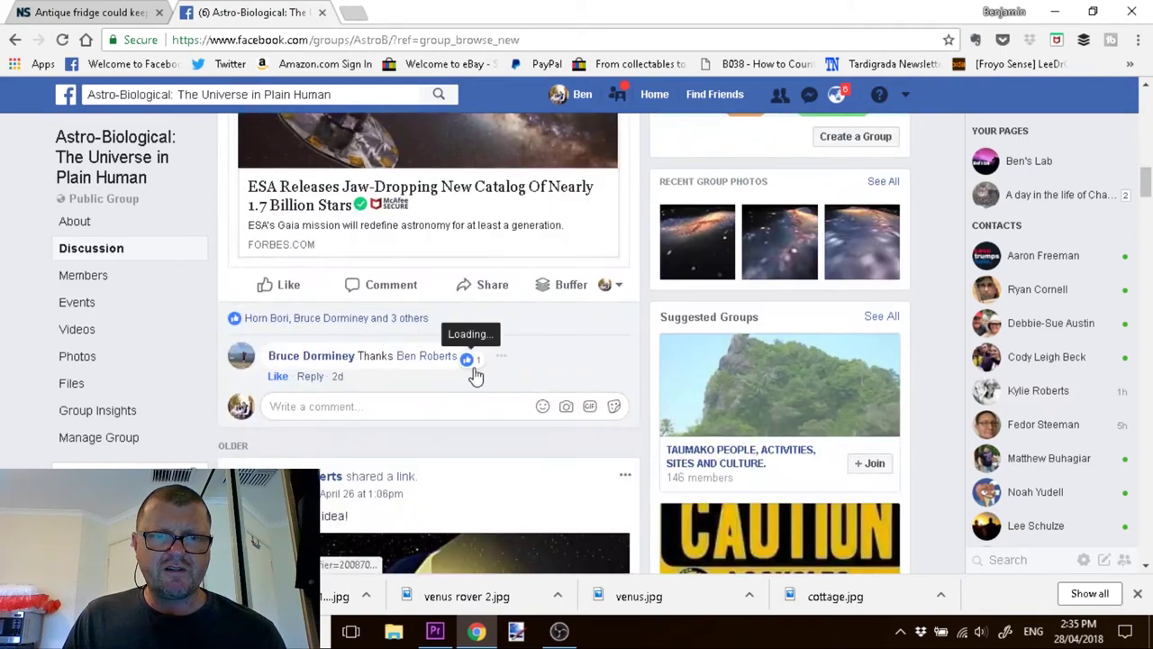
- Examine the group's posts about using stars as starships and about silicon-based life, including the silicon life video
{"action": "scroll", "coordinate": [476, 378], "scroll_direction": "down", "scroll_amount": 3}
{"action": "scroll", "coordinate": [482, 375], "scroll_direction": "down", "scroll_amount": 1}
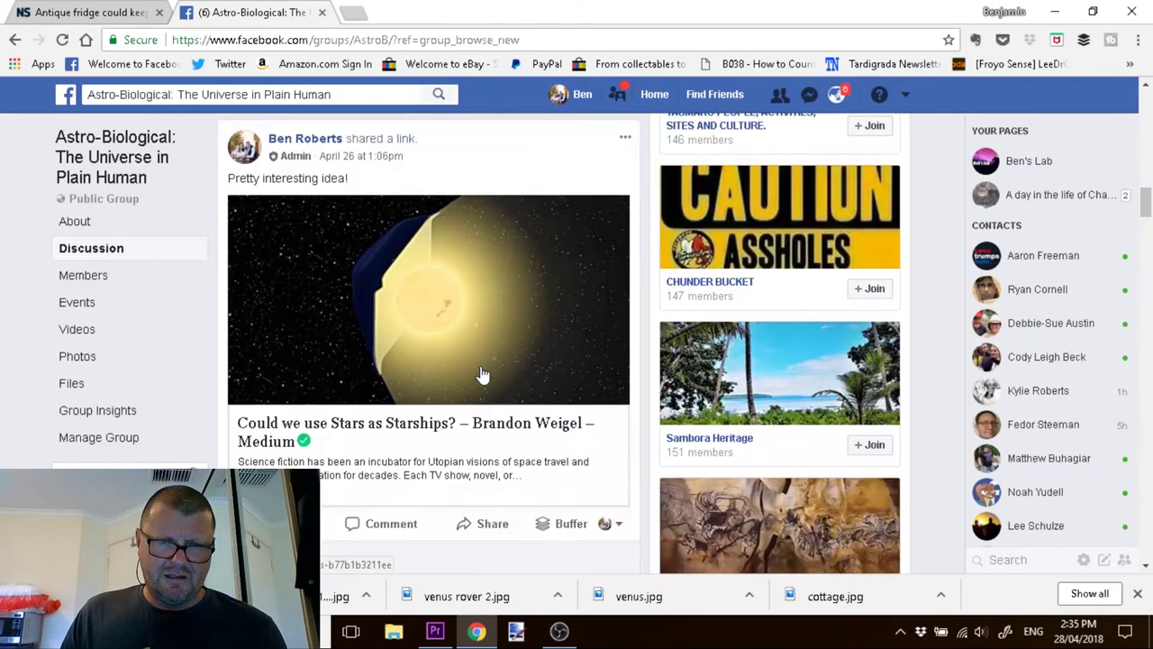
{"action": "scroll", "coordinate": [478, 377], "scroll_direction": "down", "scroll_amount": 4}
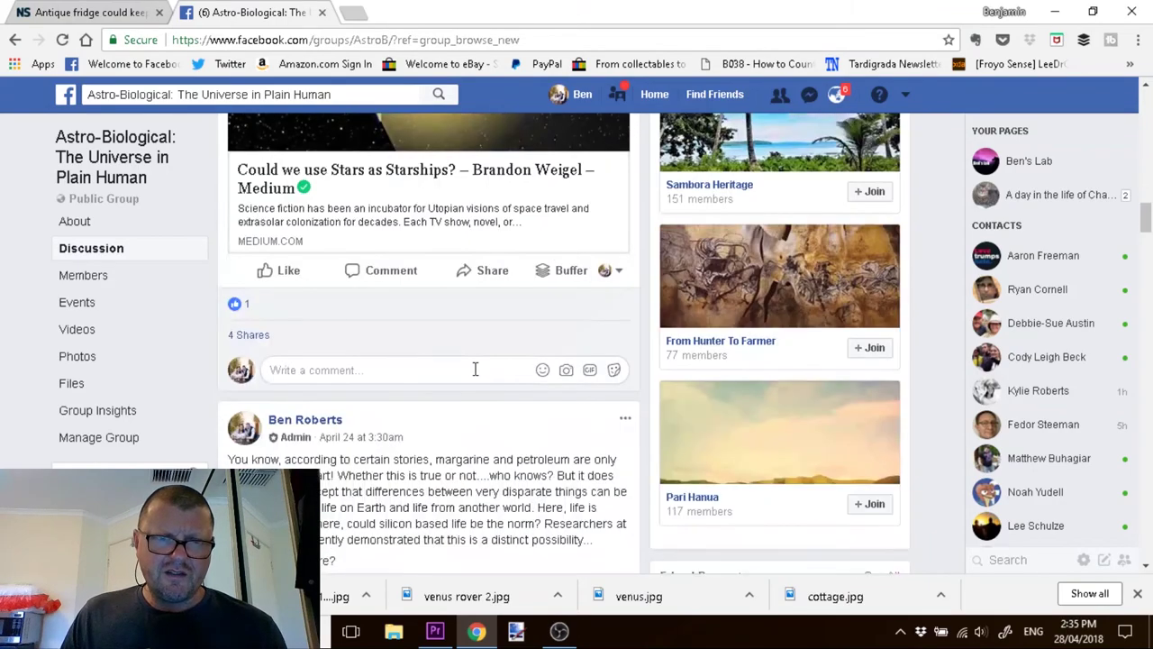
{"action": "scroll", "coordinate": [473, 371], "scroll_direction": "down", "scroll_amount": 2}
{"action": "scroll", "coordinate": [475, 373], "scroll_direction": "down", "scroll_amount": 1}
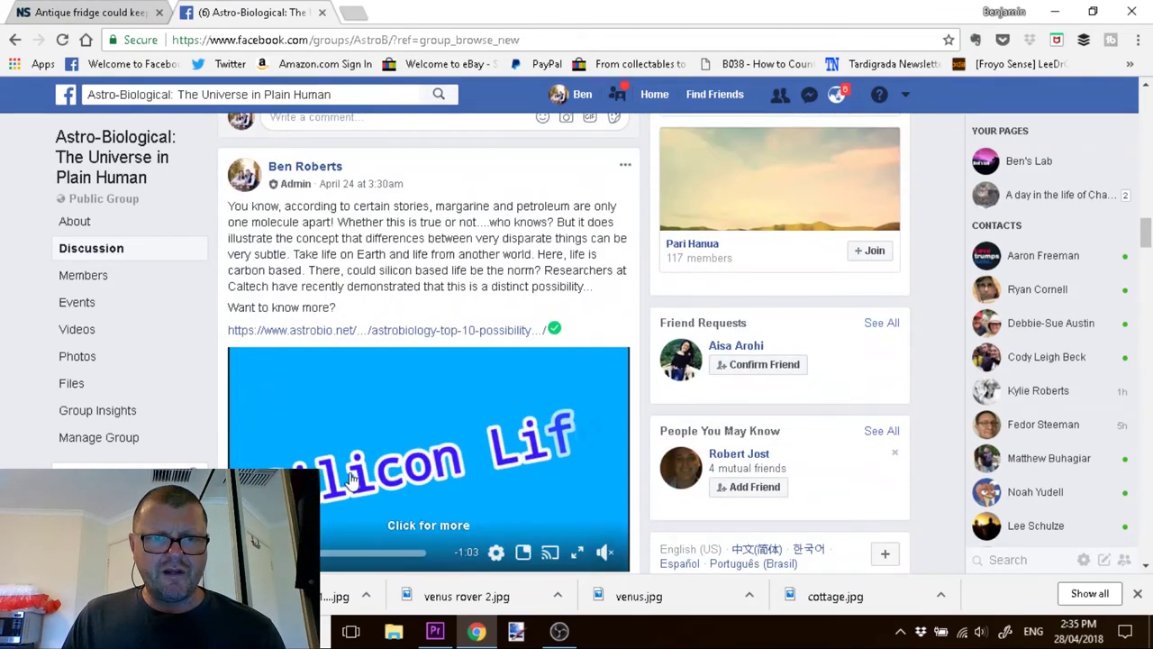
{"action": "scroll", "coordinate": [360, 423], "scroll_direction": "down", "scroll_amount": 1}
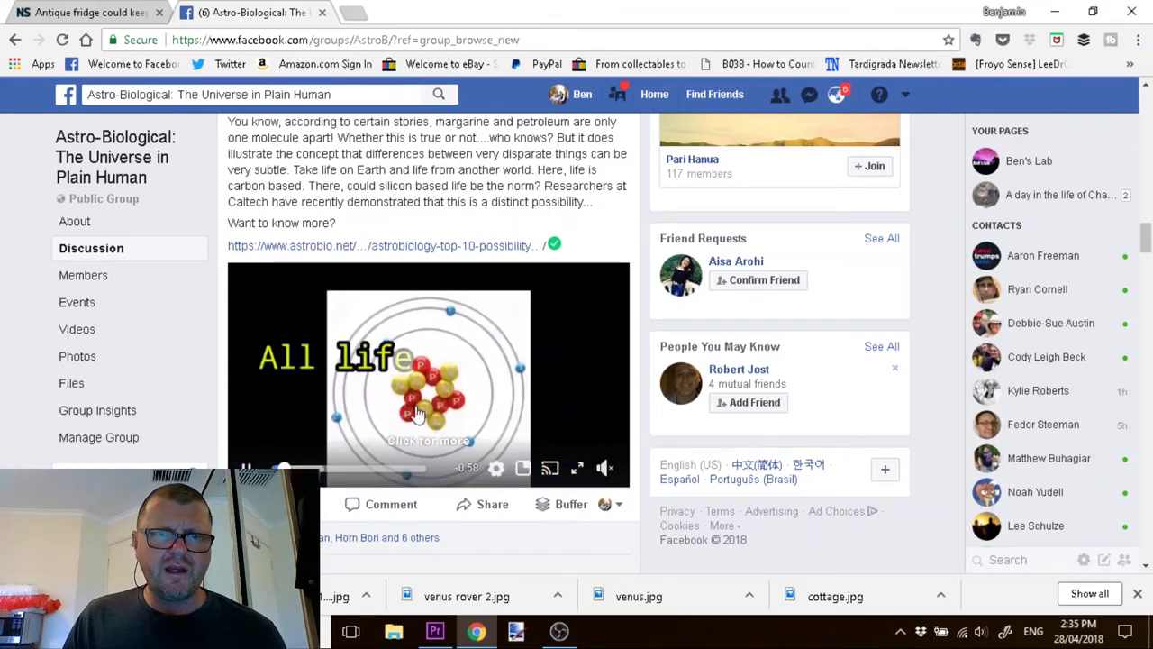
{"action": "scroll", "coordinate": [304, 419], "scroll_direction": "down", "scroll_amount": 1}
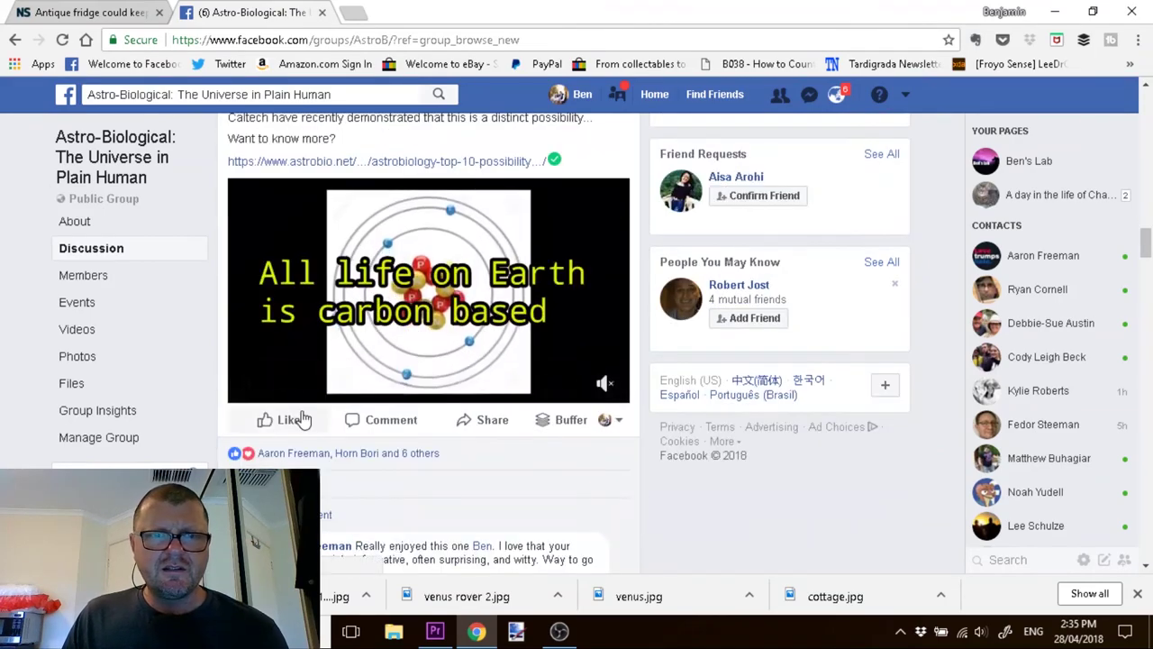